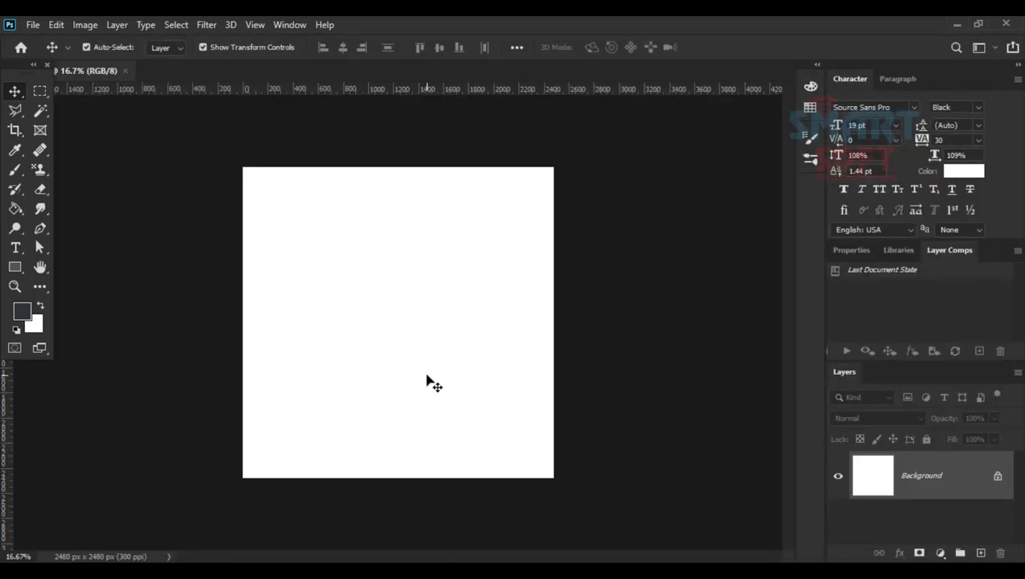
- Draw a filled shape with the Pen tool in Shape mode, using curved segments and a redirected direction handle at the second anchor point
{"action": "key", "text": "ctrl+0"}
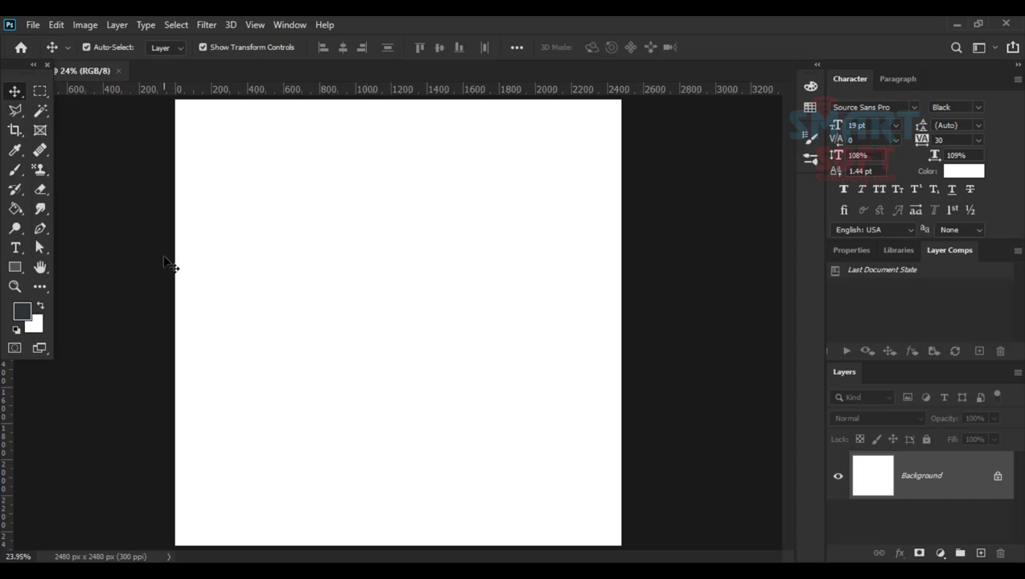
{"action": "key", "text": "p"}
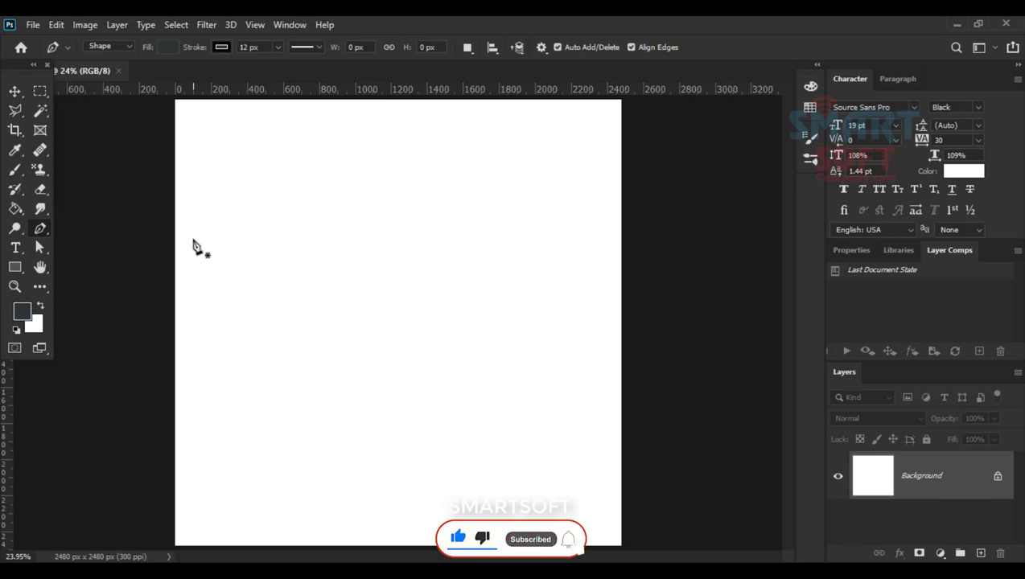
{"action": "left_click", "coordinate": [290, 248]}
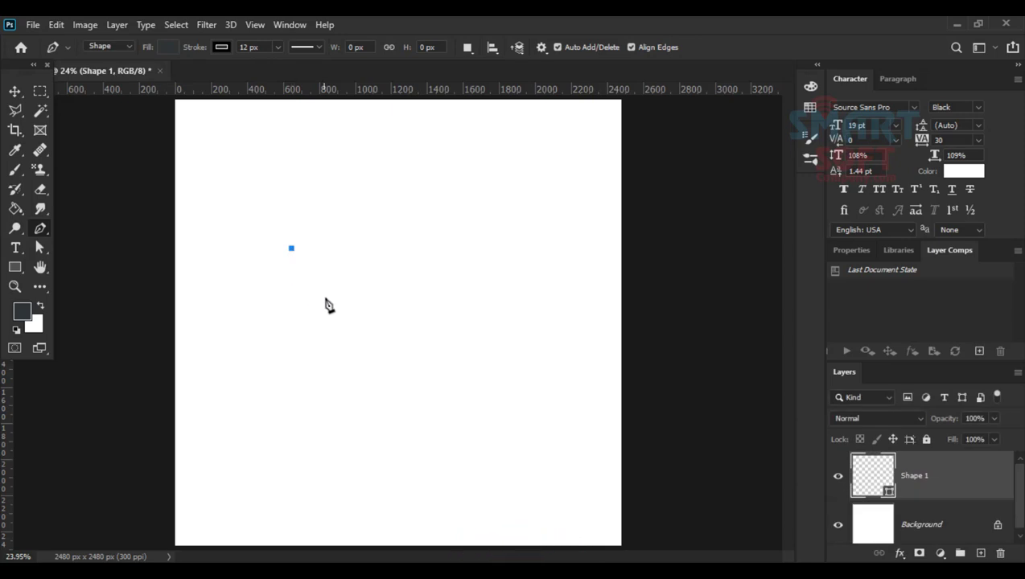
{"action": "left_click_drag", "start_coordinate": [413, 349], "coordinate": [560, 347]}
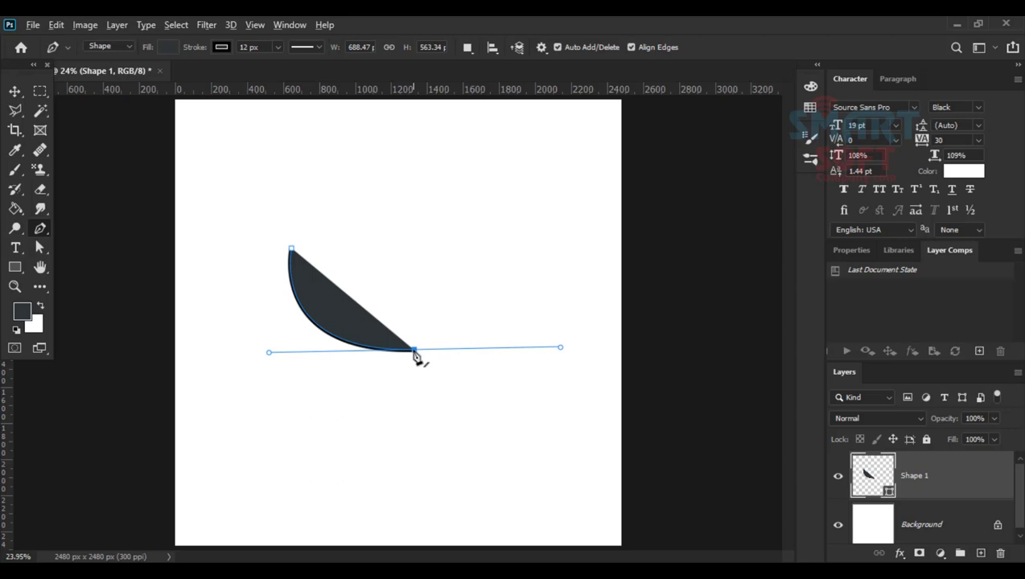
{"action": "left_click_drag", "start_coordinate": [421, 361], "coordinate": [309, 455]}
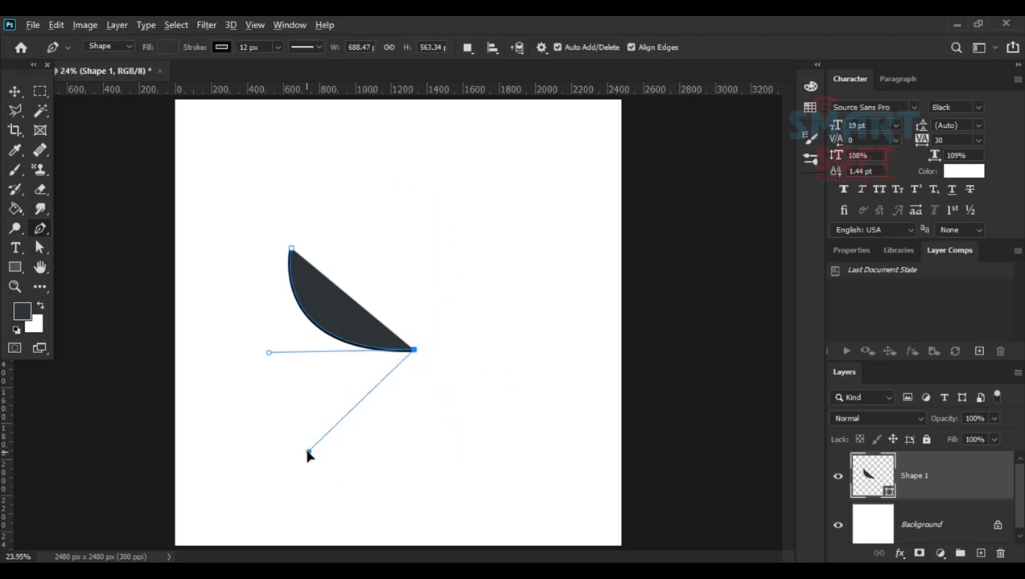
{"action": "left_click_drag", "start_coordinate": [360, 410], "coordinate": [627, 555]}
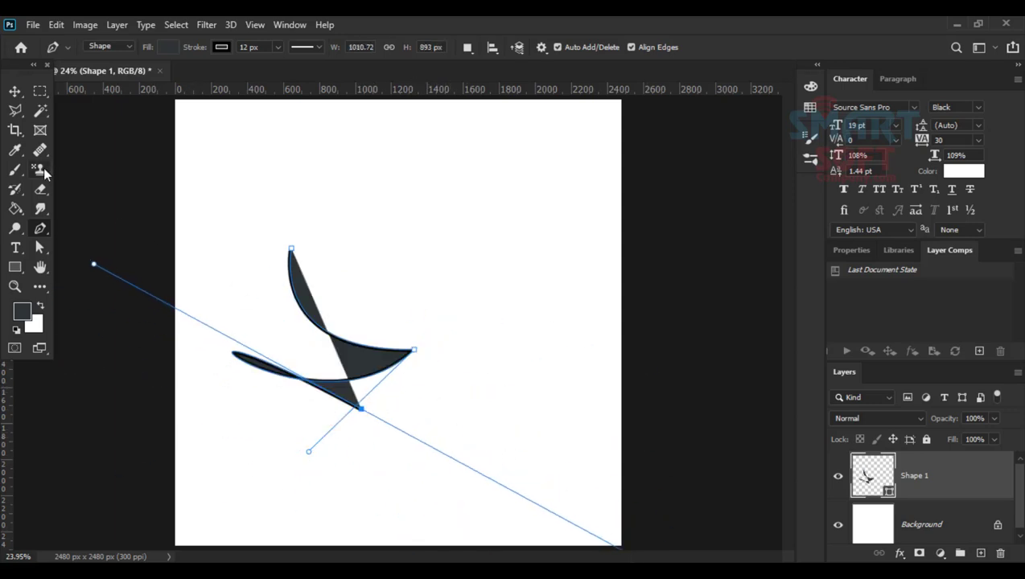
- Undo the last anchor point and extend the shape up to a point near the canvas's upper edge with the Curvature Pen Tool
{"action": "key", "text": "ctrl+z"}
{"action": "right_click", "coordinate": [41, 243]}
{"action": "right_click", "coordinate": [46, 232]}
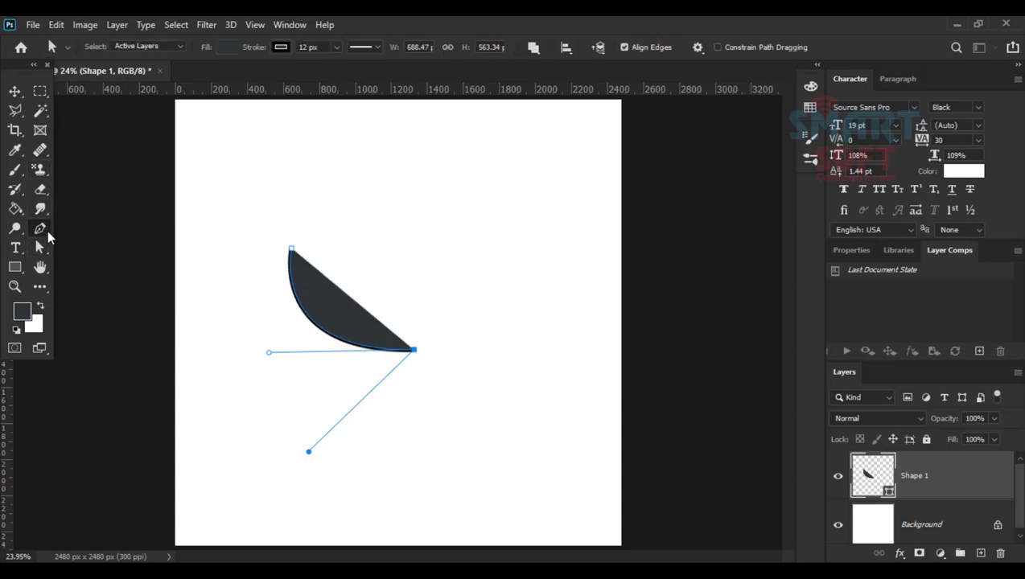
{"action": "left_click", "coordinate": [91, 247]}
{"action": "right_click", "coordinate": [44, 232]}
{"action": "left_click", "coordinate": [112, 256]}
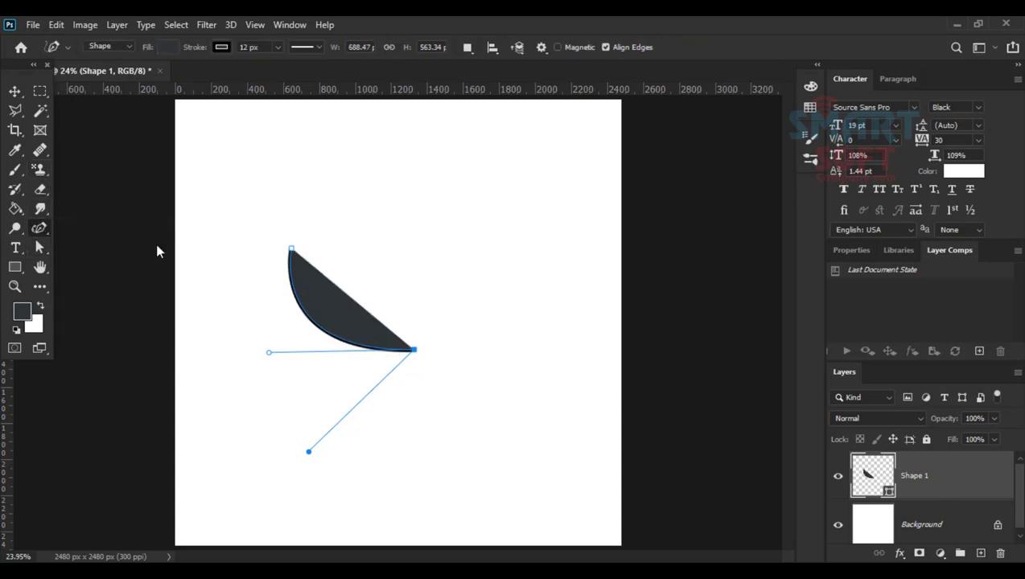
{"action": "left_click", "coordinate": [469, 152]}
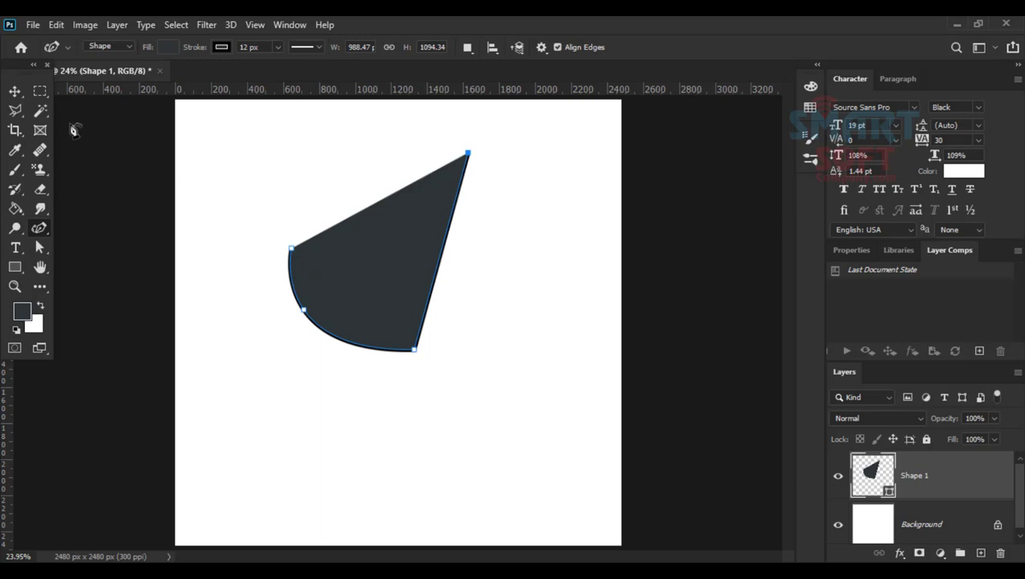
- Select the shape and add an anchor point on its lower-left curve with the Add Anchor Point Tool
{"action": "left_click", "coordinate": [14, 91]}
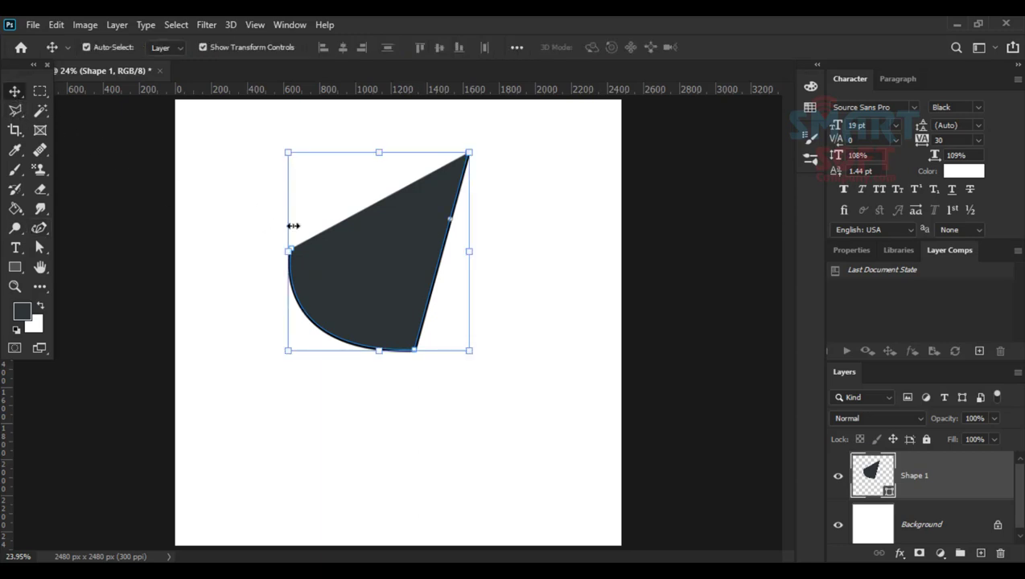
{"action": "left_click", "coordinate": [508, 481]}
{"action": "left_click", "coordinate": [338, 314]}
{"action": "key", "text": "ctrl+plus"}
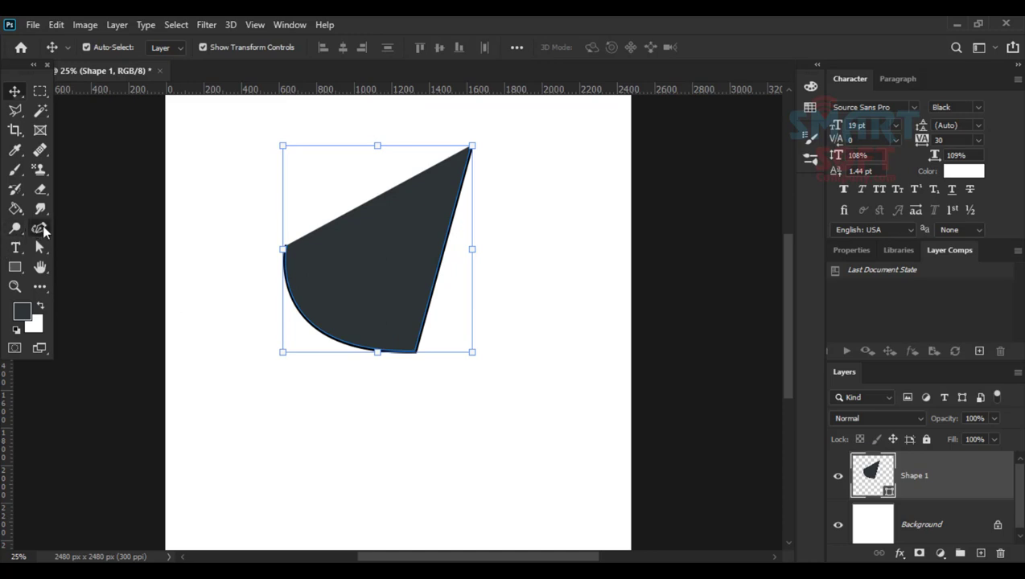
{"action": "left_click", "coordinate": [39, 229]}
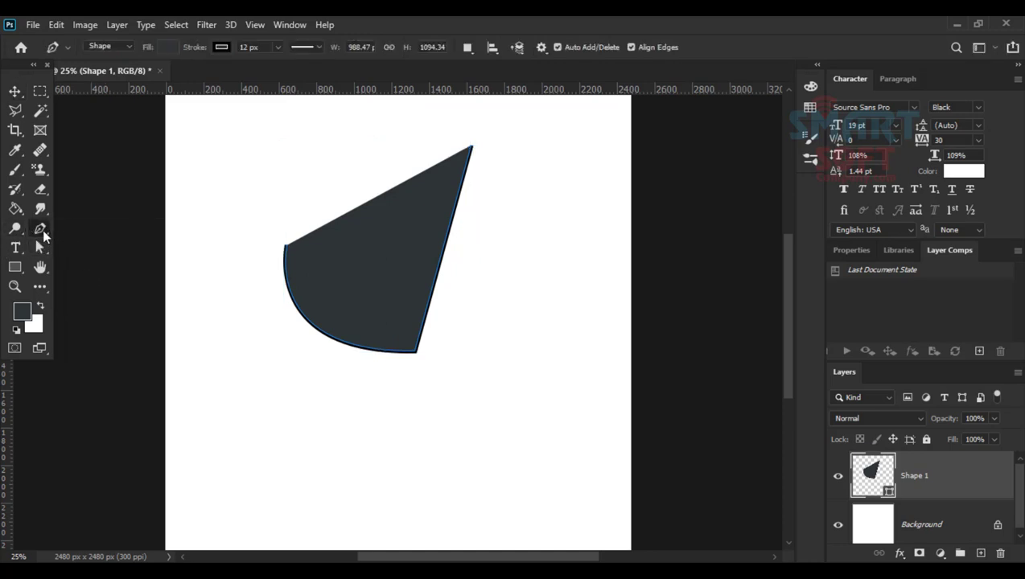
{"action": "right_click", "coordinate": [39, 229]}
{"action": "left_click", "coordinate": [98, 272]}
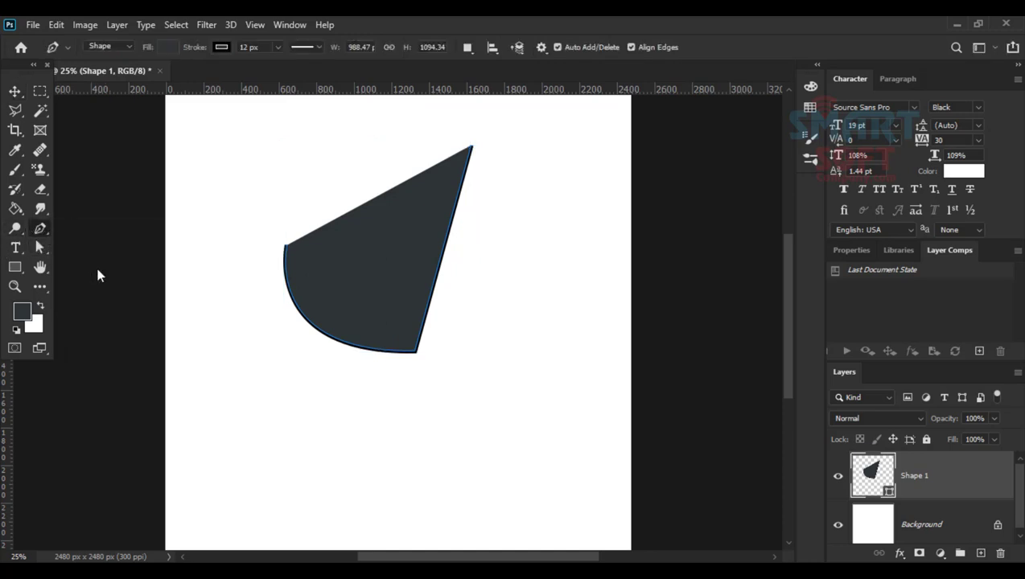
{"action": "left_click", "coordinate": [313, 329]}
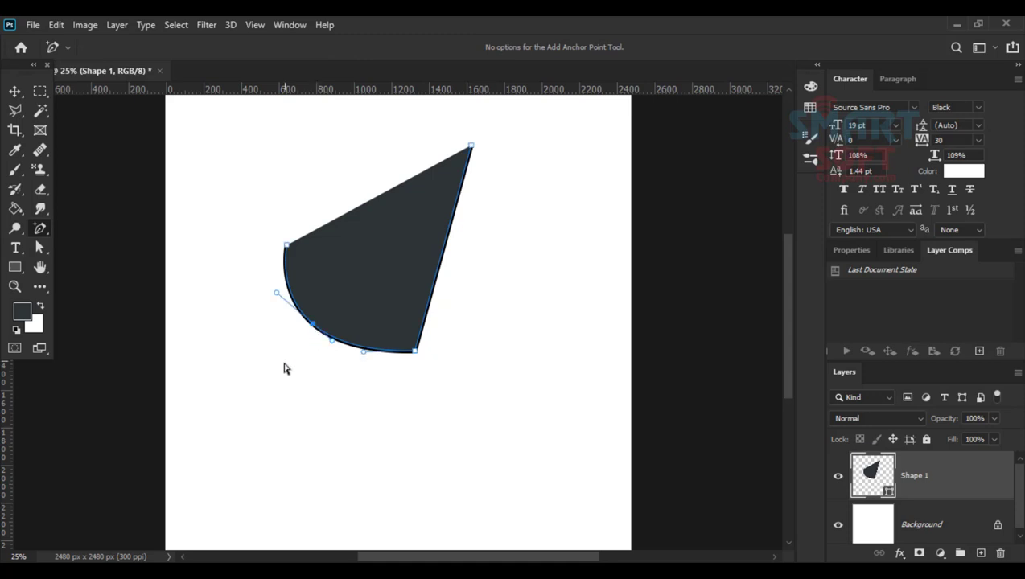
- Try bending the lower-left curve by pulling the new anchor point's direction handles, and undo the changes
{"action": "left_click", "coordinate": [332, 341]}
{"action": "left_click_drag", "start_coordinate": [274, 299], "coordinate": [259, 362]}
{"action": "left_click_drag", "start_coordinate": [201, 345], "coordinate": [433, 194]}
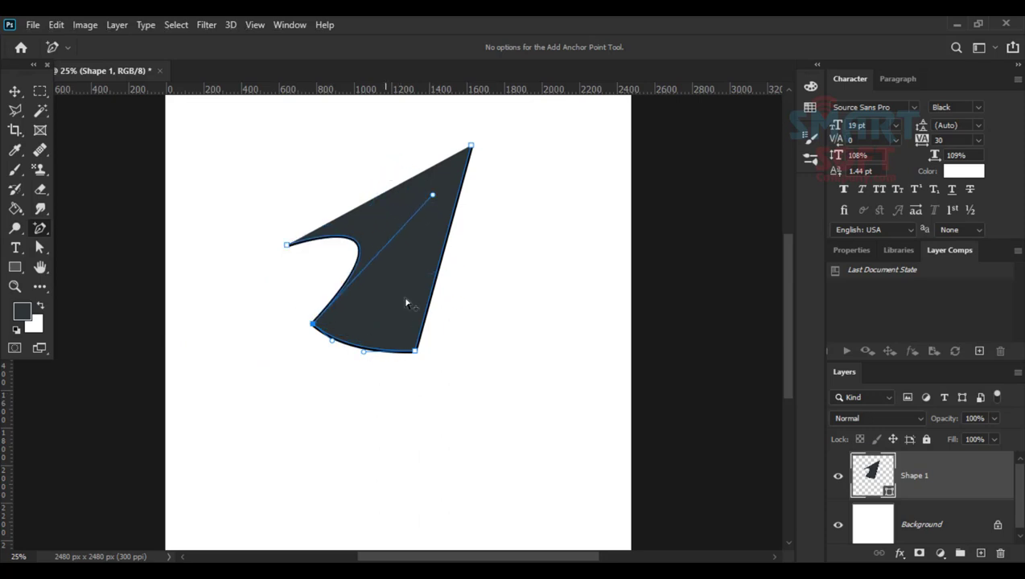
{"action": "left_click_drag", "start_coordinate": [313, 323], "coordinate": [251, 389]}
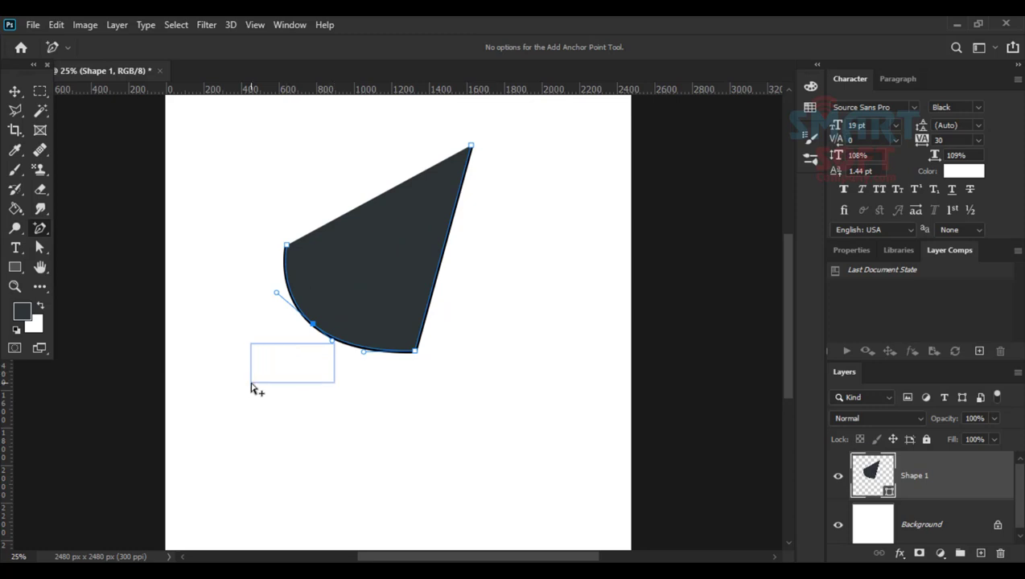
{"action": "left_click", "coordinate": [320, 335]}
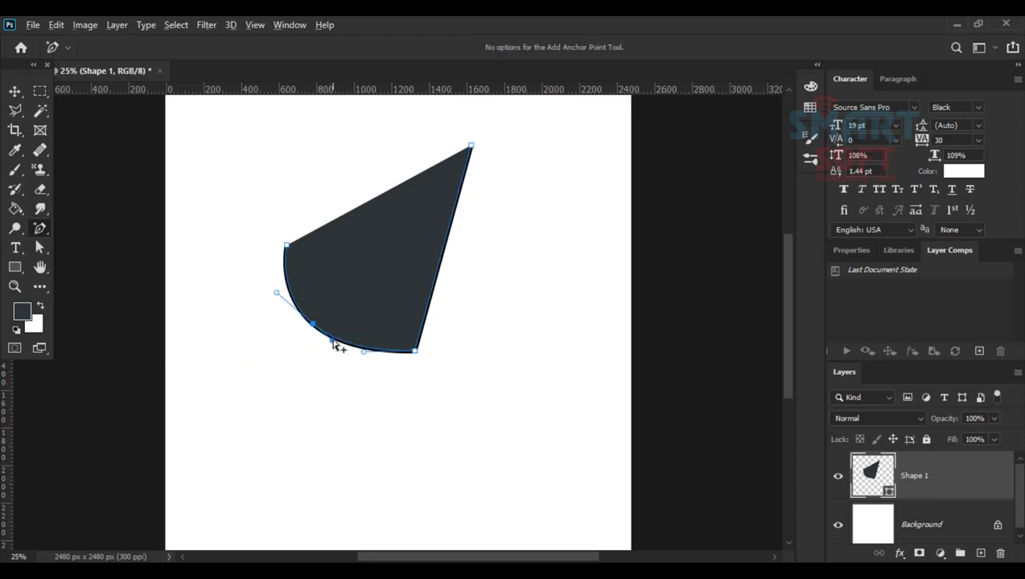
{"action": "left_click_drag", "start_coordinate": [334, 344], "coordinate": [343, 407]}
{"action": "key", "text": "ctrl+z"}
- Move the added anchor point outward to the lower left and the shape's bottom corner point outward to the lower right
{"action": "left_click_drag", "start_coordinate": [313, 326], "coordinate": [316, 389]}
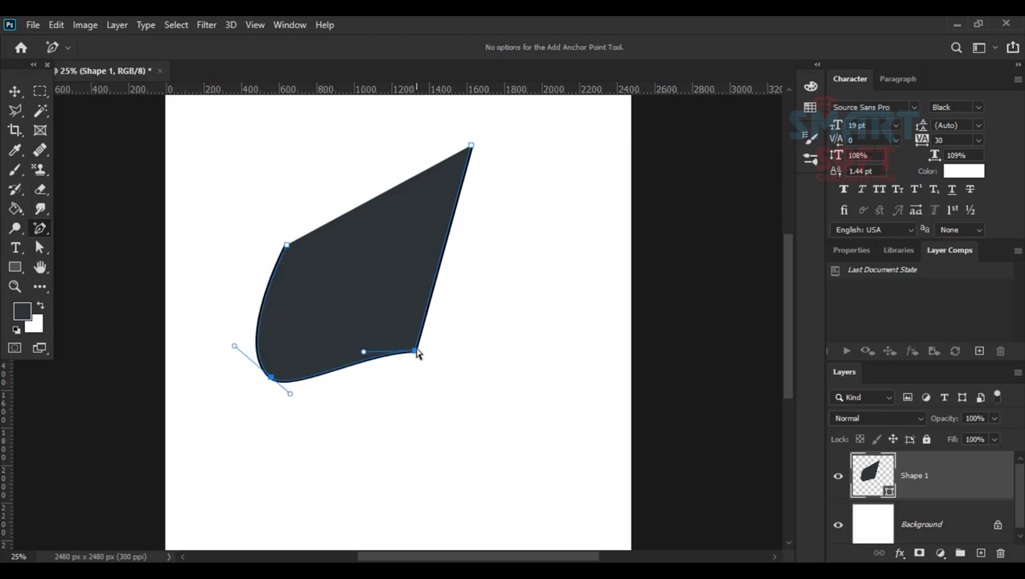
{"action": "left_click_drag", "start_coordinate": [416, 352], "coordinate": [475, 414]}
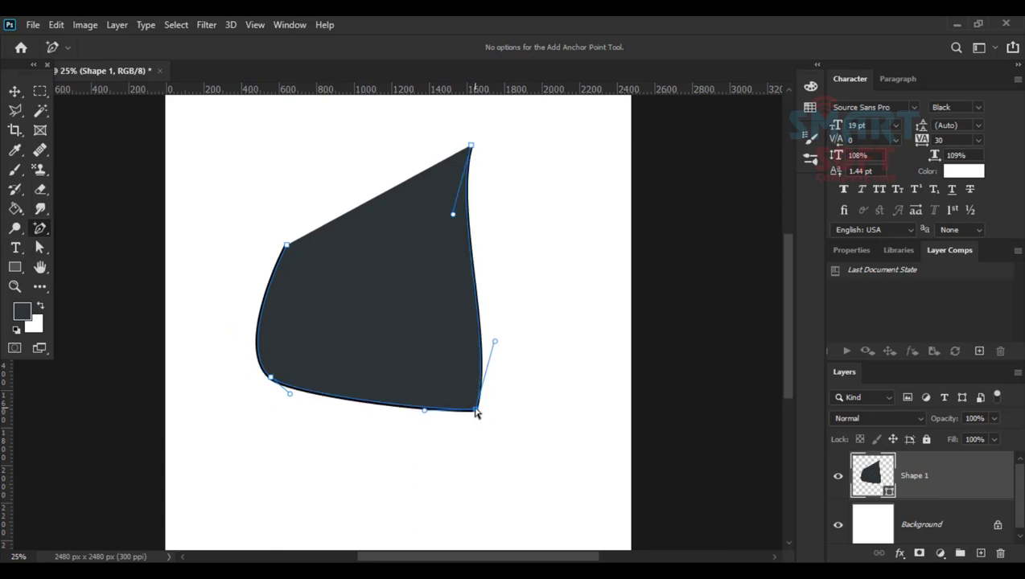
- Delete the shape's lower-left anchor point with the Pen Tool
{"action": "key", "text": "p"}
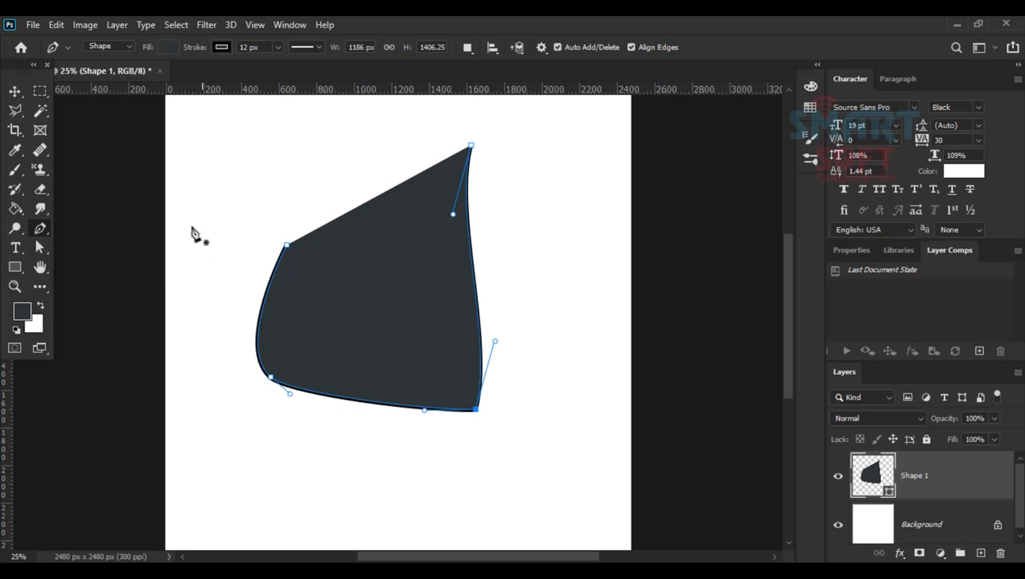
{"action": "right_click", "coordinate": [38, 230]}
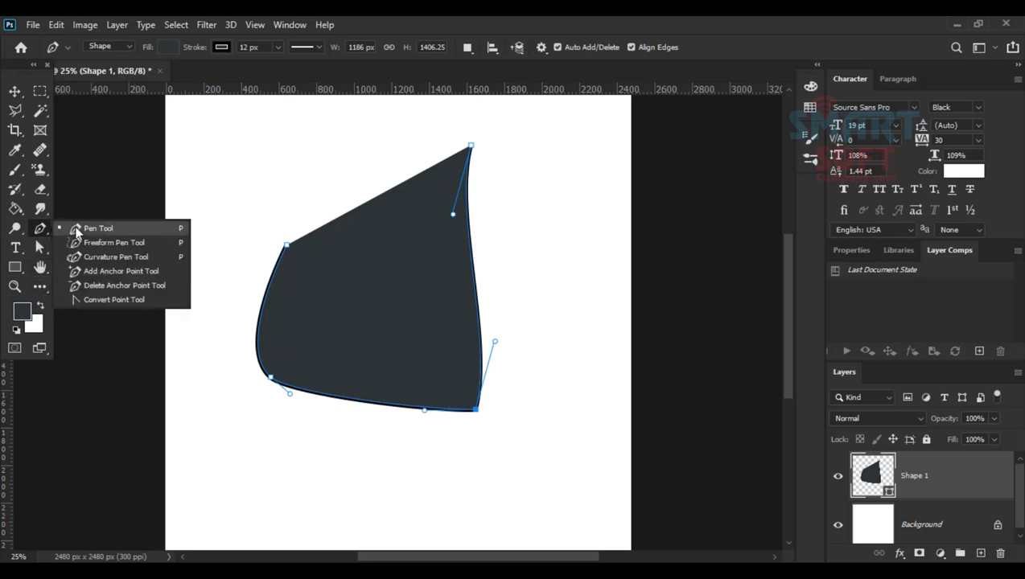
{"action": "left_click", "coordinate": [83, 228]}
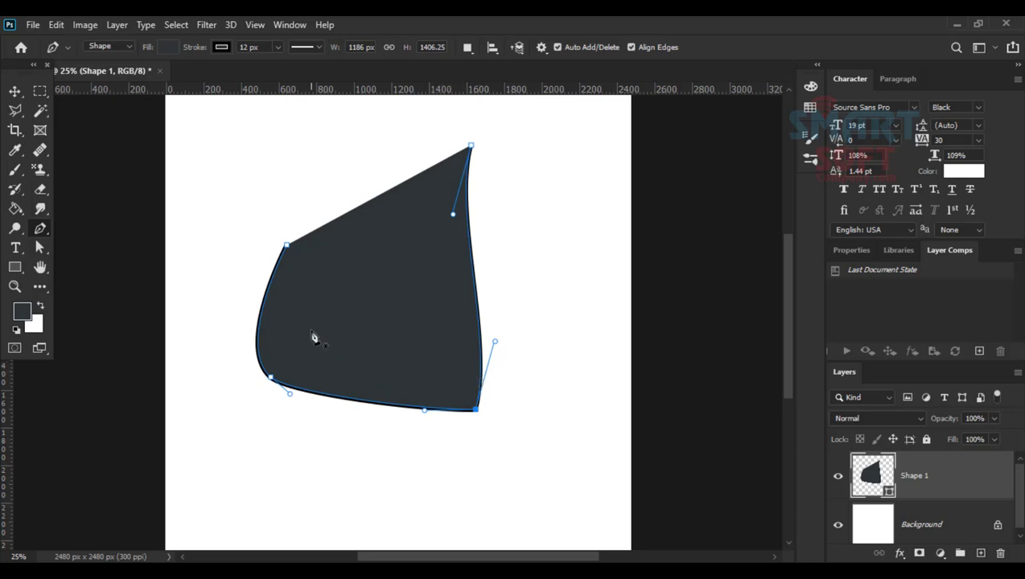
{"action": "left_click", "coordinate": [271, 378]}
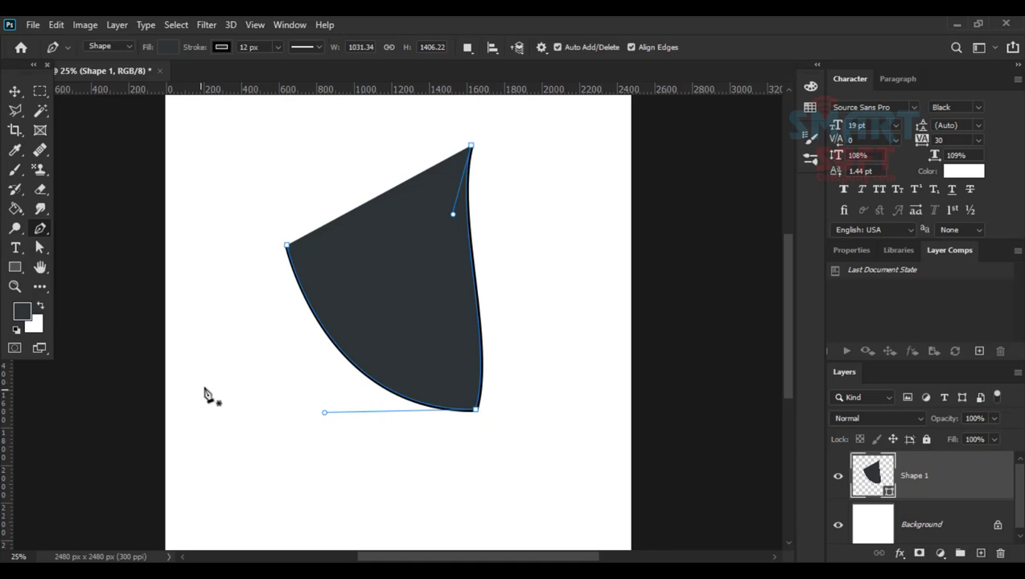
- Move the shape toward the right side of the canvas and delete it
{"action": "left_click", "coordinate": [17, 91]}
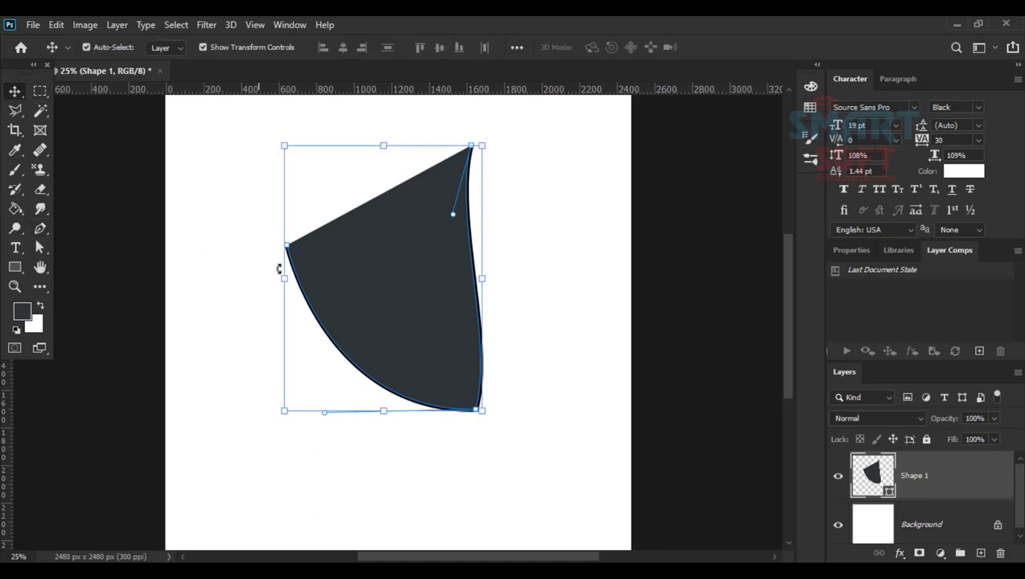
{"action": "left_click_drag", "start_coordinate": [381, 306], "coordinate": [495, 337]}
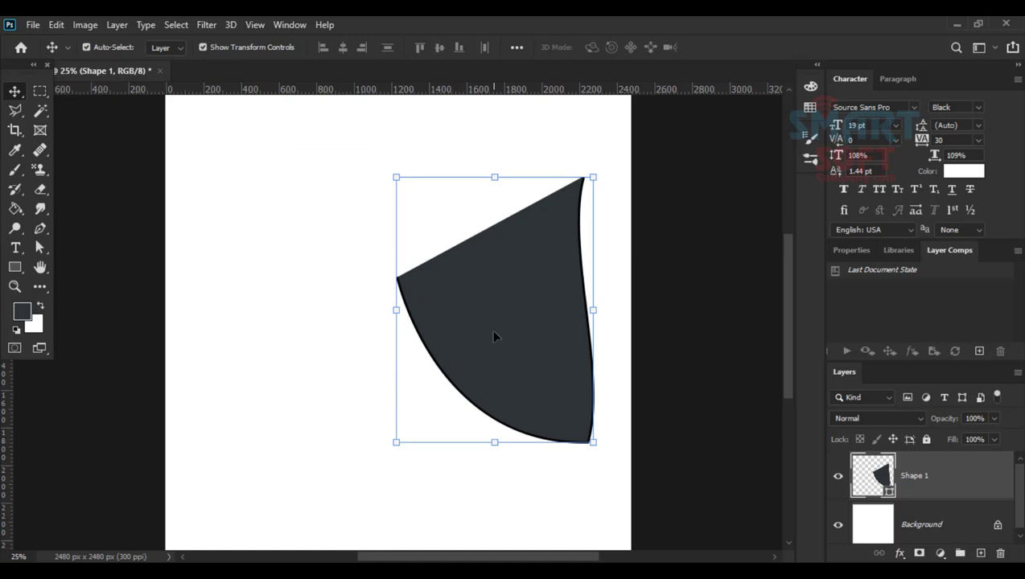
{"action": "key", "text": "Delete"}
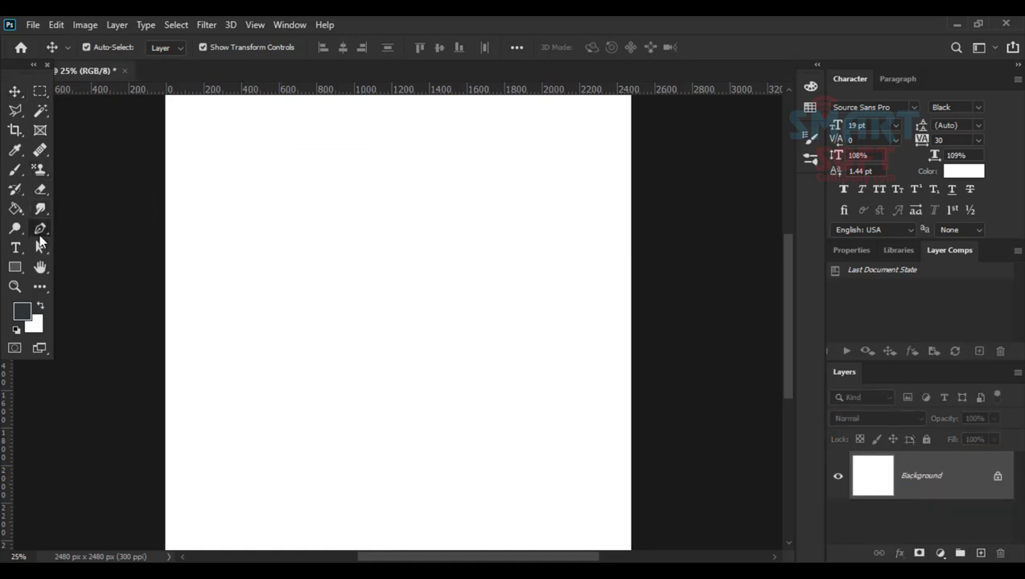
- Activate the Pen Tool and set its drawing mode to Path
{"action": "left_click", "coordinate": [39, 228]}
{"action": "right_click", "coordinate": [39, 228]}
{"action": "left_click", "coordinate": [88, 228]}
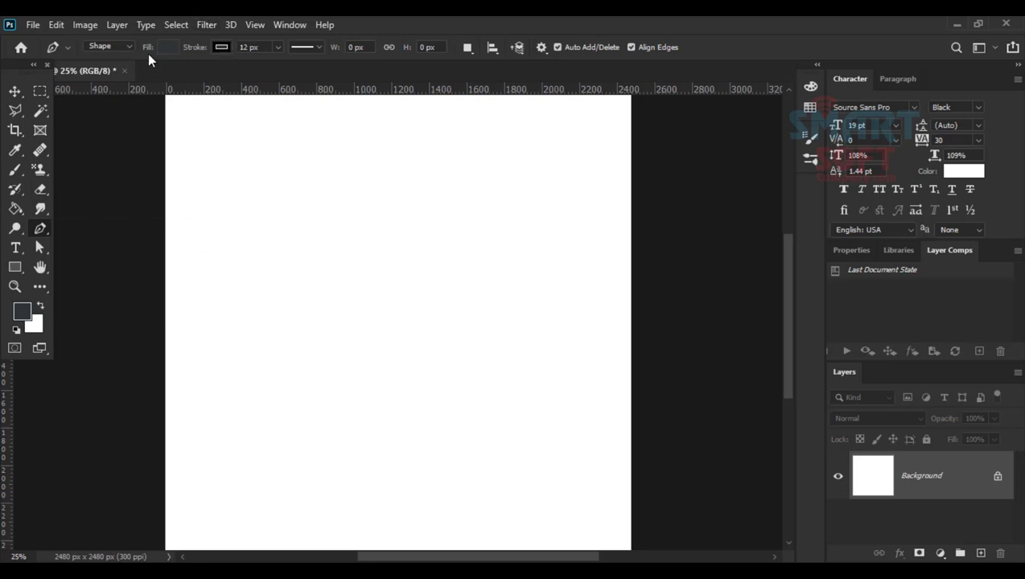
{"action": "left_click", "coordinate": [123, 51]}
{"action": "left_click", "coordinate": [103, 69]}
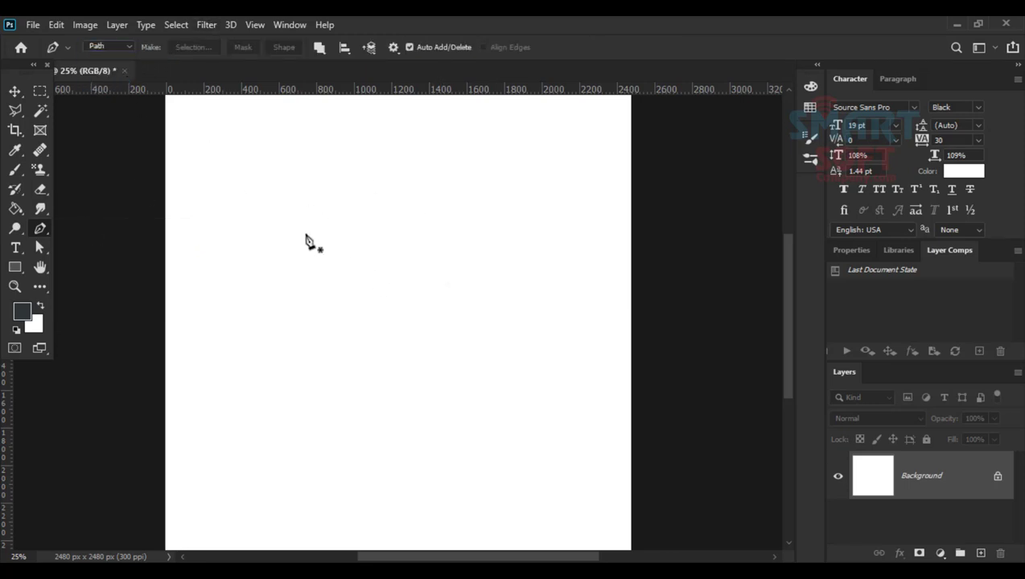
- Draw a closed path with six anchor points across the canvas, mixing straight and curved segments
{"action": "left_click", "coordinate": [325, 210]}
{"action": "left_click", "coordinate": [268, 369]}
{"action": "left_click_drag", "start_coordinate": [556, 500], "coordinate": [575, 458]}
{"action": "left_click", "coordinate": [588, 433]}
{"action": "left_click_drag", "start_coordinate": [521, 300], "coordinate": [502, 274]}
{"action": "left_click", "coordinate": [413, 222]}
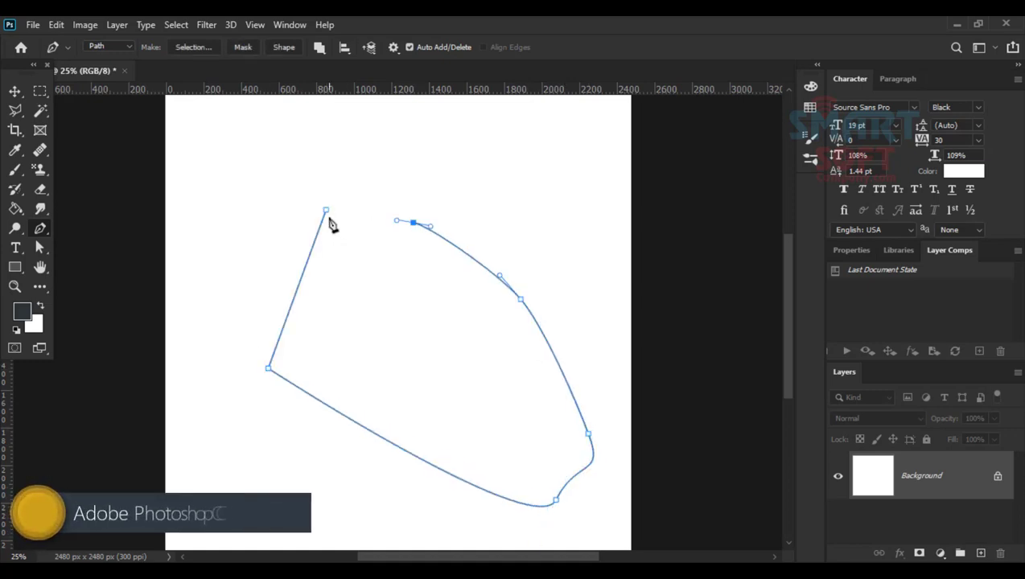
{"action": "left_click", "coordinate": [326, 210]}
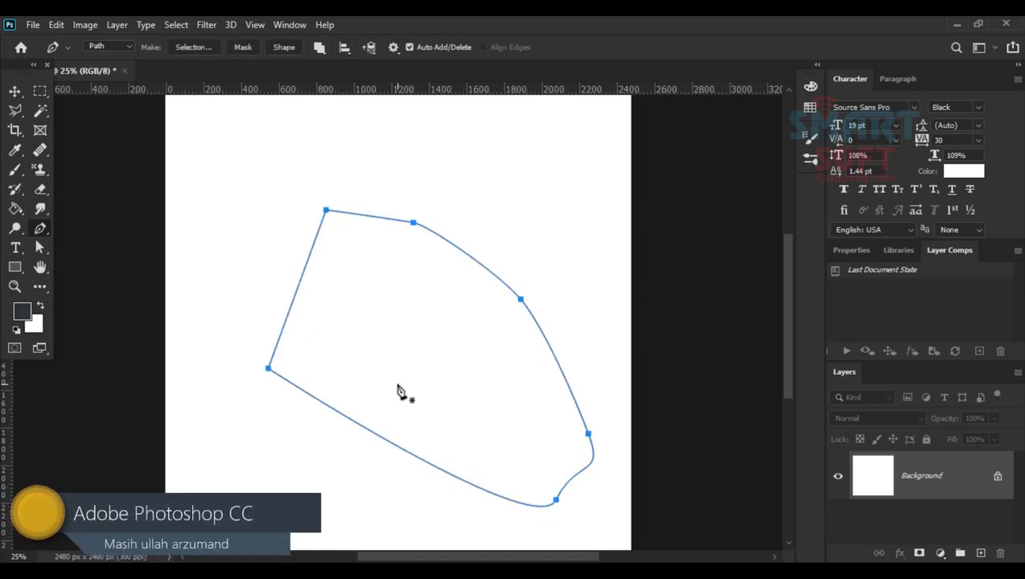
- Try to select and move the closed path with the Move tool
{"action": "left_click", "coordinate": [14, 93]}
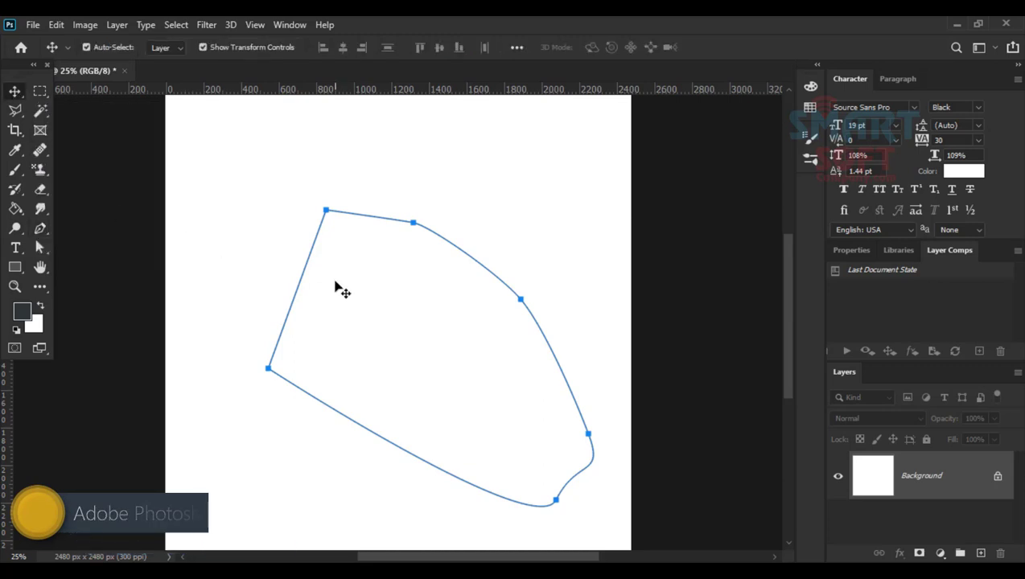
{"action": "left_click", "coordinate": [496, 189]}
{"action": "left_click_drag", "start_coordinate": [497, 217], "coordinate": [336, 423]}
{"action": "left_click", "coordinate": [609, 266]}
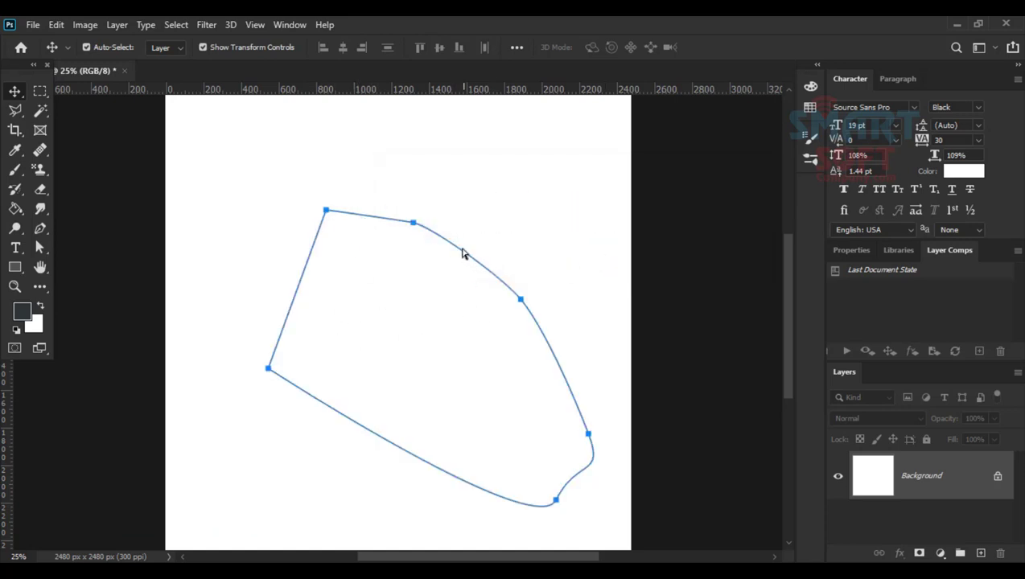
- Undo the whole closed path, one anchor point at a time, until the canvas is empty
{"action": "key", "text": "ctrl+z"}
{"action": "key", "text": "ctrl+z"}
{"action": "key", "text": "ctrl+z"}
{"action": "key", "text": "ctrl+z"}
{"action": "key", "text": "ctrl+z"}
{"action": "key", "text": "ctrl+z"}
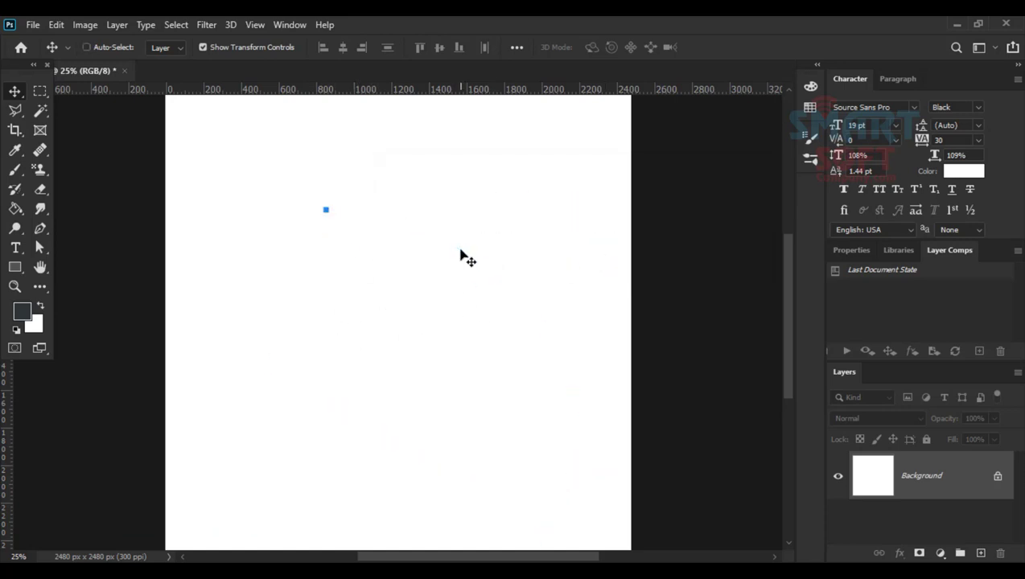
{"action": "key", "text": "ctrl+z"}
- Activate the Pen Tool and open the image file Truth is a Discussion.jpg as a separate document
{"action": "left_click", "coordinate": [41, 229]}
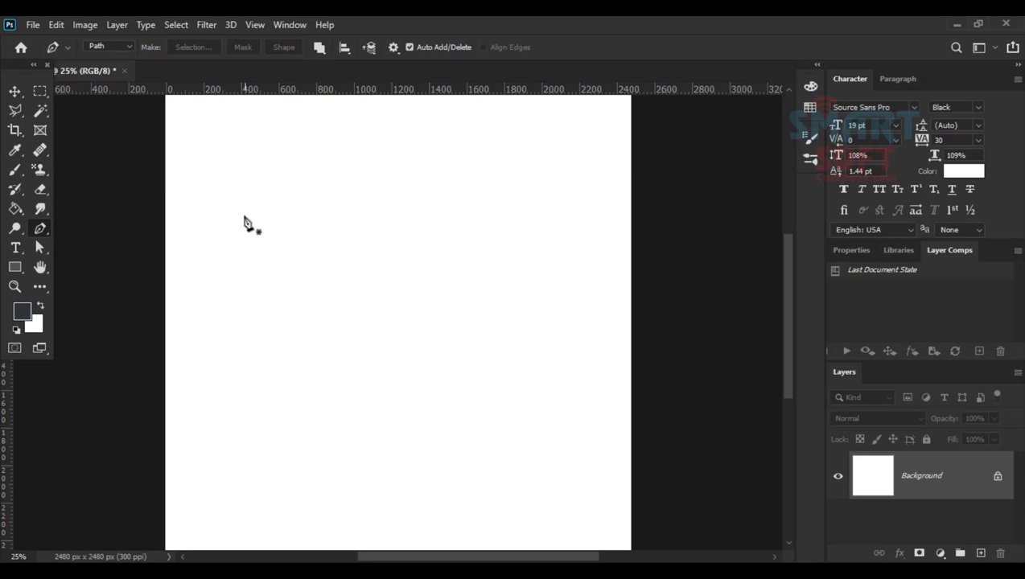
{"action": "left_click", "coordinate": [958, 22]}
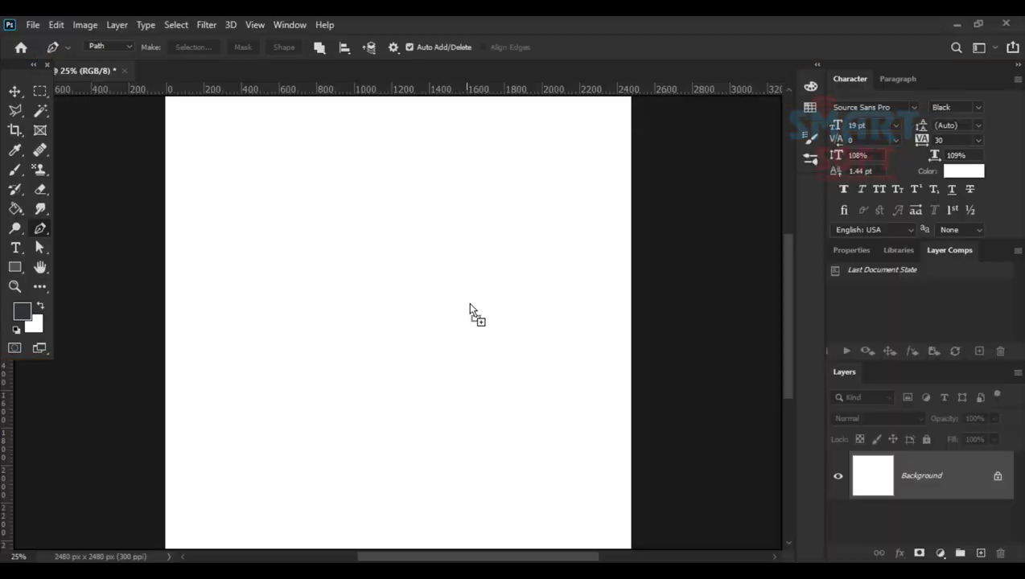
{"action": "left_click_drag", "start_coordinate": [470, 305], "coordinate": [505, 69]}
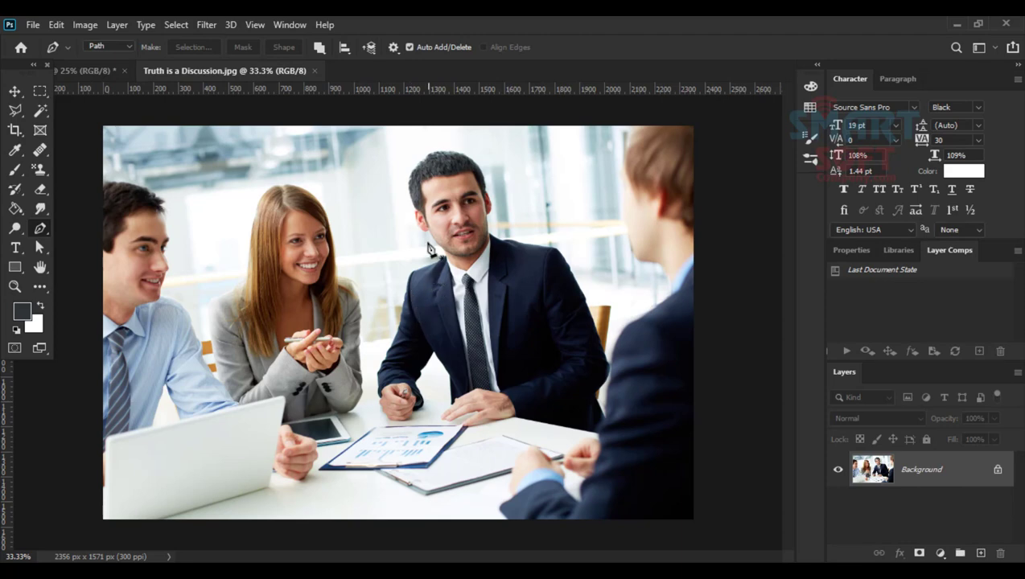
- Start a Pen path at the right cuff of the man in the dark suit and tace the sleeve's outer wrist edge with four anchor points
{"action": "key", "text": "ctrl+plus"}
{"action": "key", "text": "ctrl+plus"}
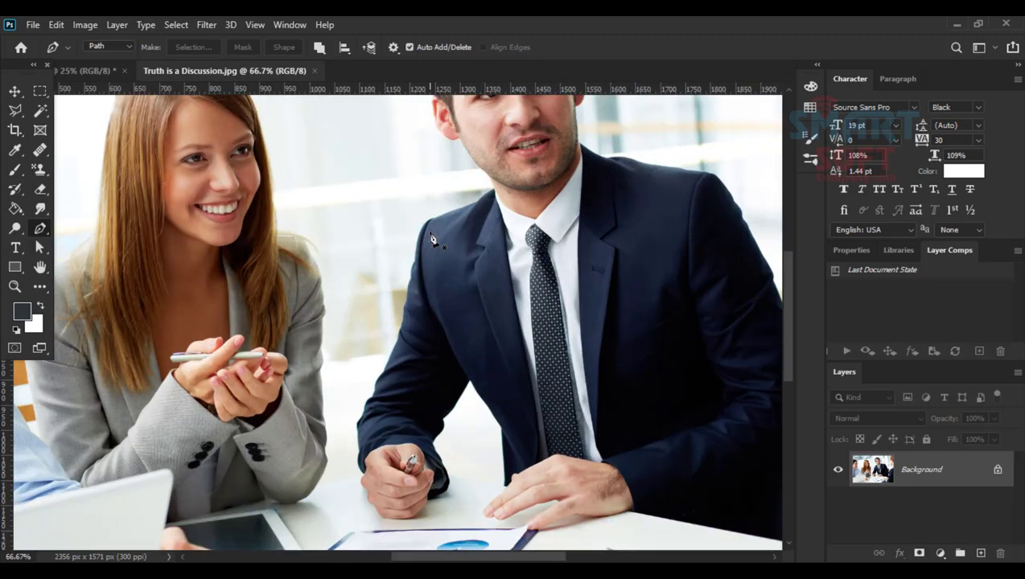
{"action": "left_click_drag", "start_coordinate": [471, 248], "coordinate": [434, 277]}
{"action": "left_click_drag", "start_coordinate": [384, 355], "coordinate": [371, 249]}
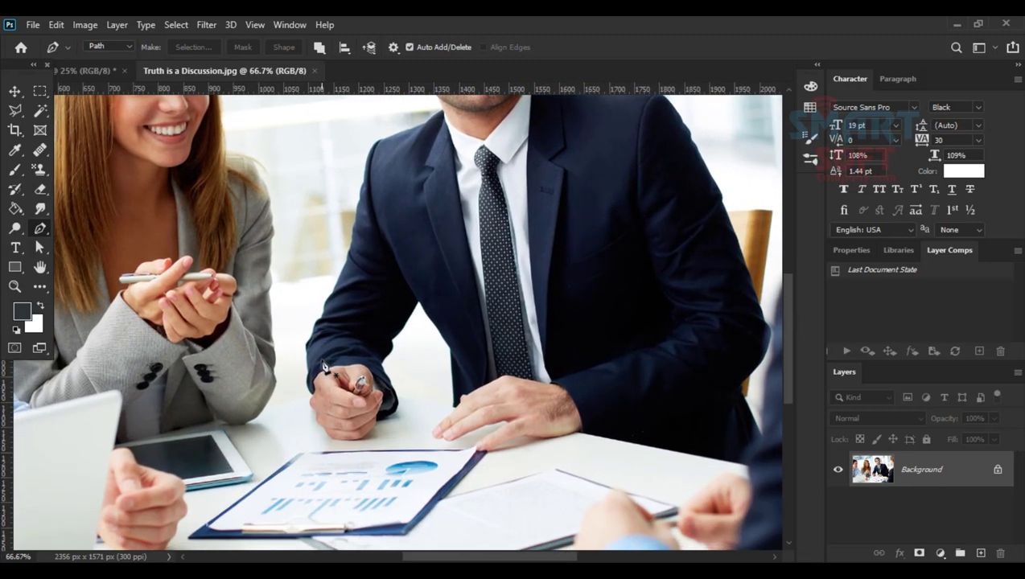
{"action": "key", "text": "ctrl+plus"}
{"action": "key", "text": "ctrl+plus"}
{"action": "key", "text": "ctrl+plus"}
{"action": "left_click_drag", "start_coordinate": [320, 361], "coordinate": [529, 167]}
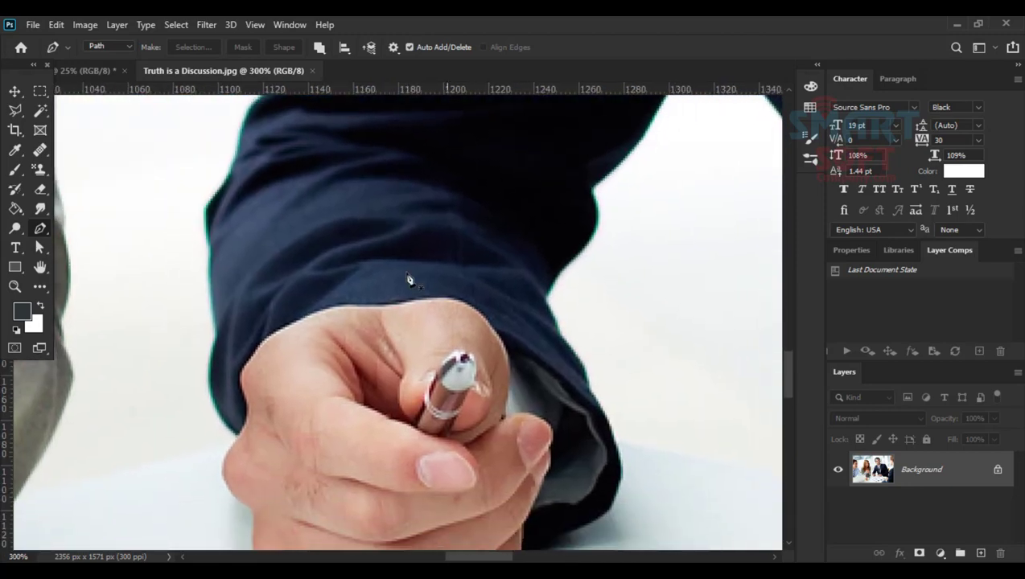
{"action": "left_click", "coordinate": [214, 407]}
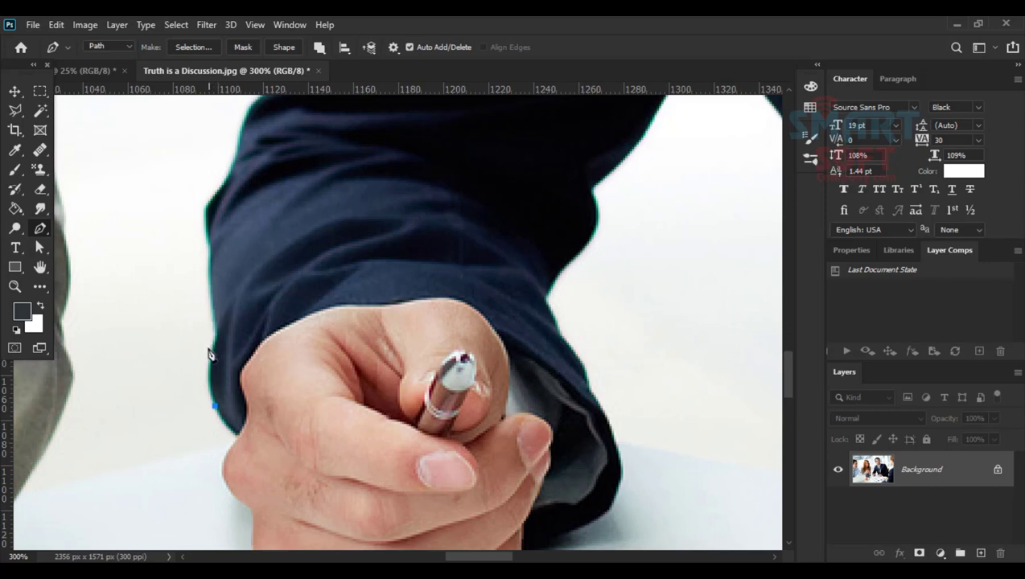
{"action": "left_click", "coordinate": [208, 366]}
{"action": "left_click", "coordinate": [214, 329]}
{"action": "left_click", "coordinate": [211, 232]}
- Continue the path up the outer edge of the man's right sleeve, from the forearm to the upper arm
{"action": "scroll", "coordinate": [212, 234], "scroll_direction": "up", "scroll_amount": 3}
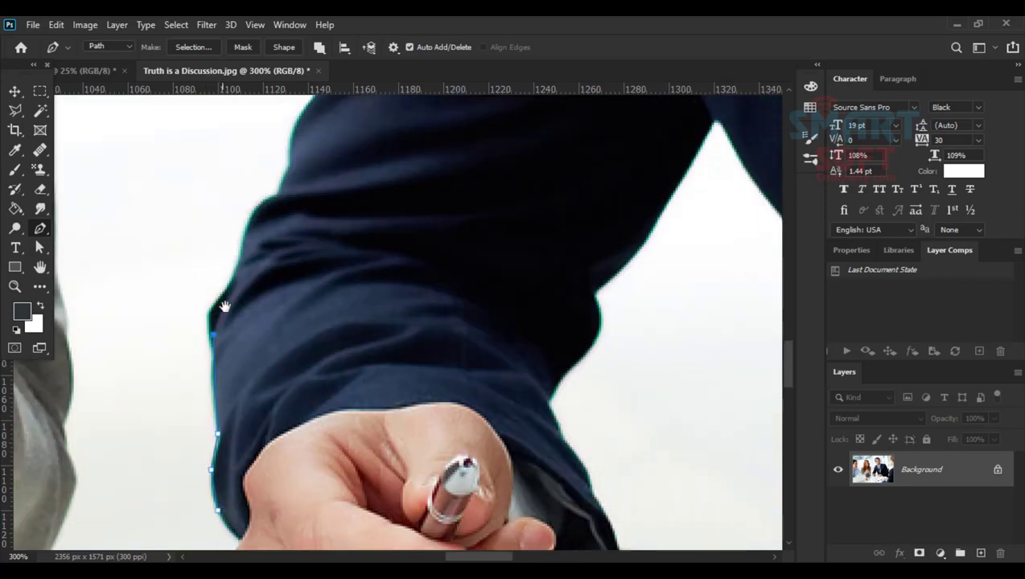
{"action": "left_click", "coordinate": [252, 212]}
{"action": "scroll", "coordinate": [264, 212], "scroll_direction": "up", "scroll_amount": 2}
{"action": "left_click", "coordinate": [269, 191]}
{"action": "scroll", "coordinate": [273, 197], "scroll_direction": "up", "scroll_amount": 2}
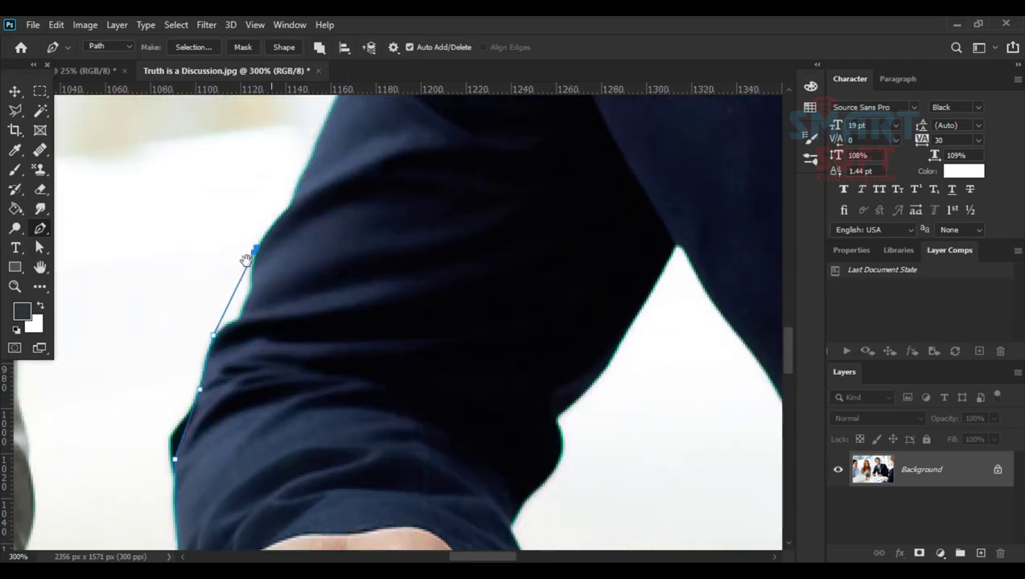
{"action": "left_click", "coordinate": [320, 117]}
{"action": "scroll", "coordinate": [316, 136], "scroll_direction": "up", "scroll_amount": 6}
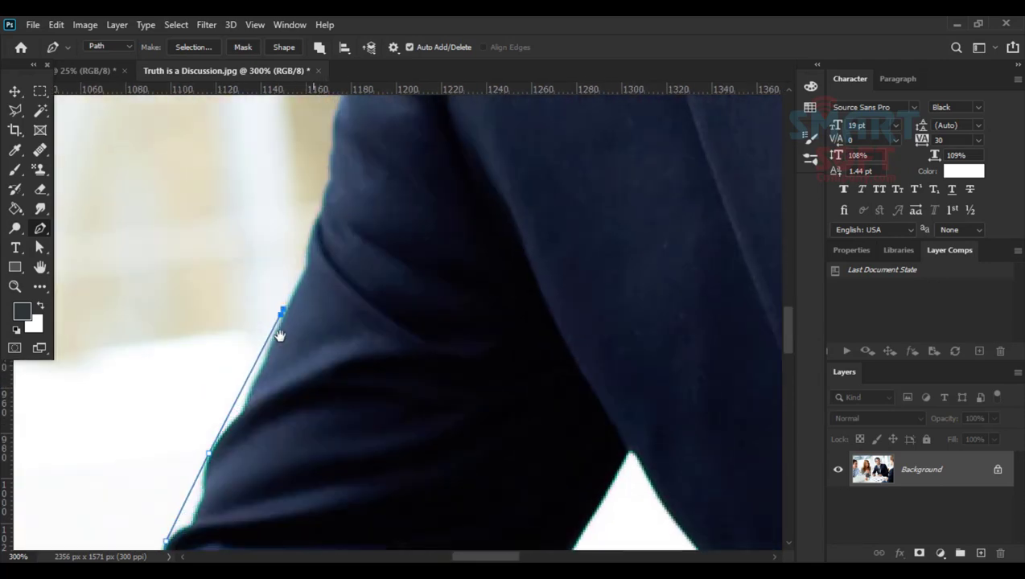
{"action": "left_click", "coordinate": [335, 135]}
{"action": "scroll", "coordinate": [337, 138], "scroll_direction": "up", "scroll_amount": 5}
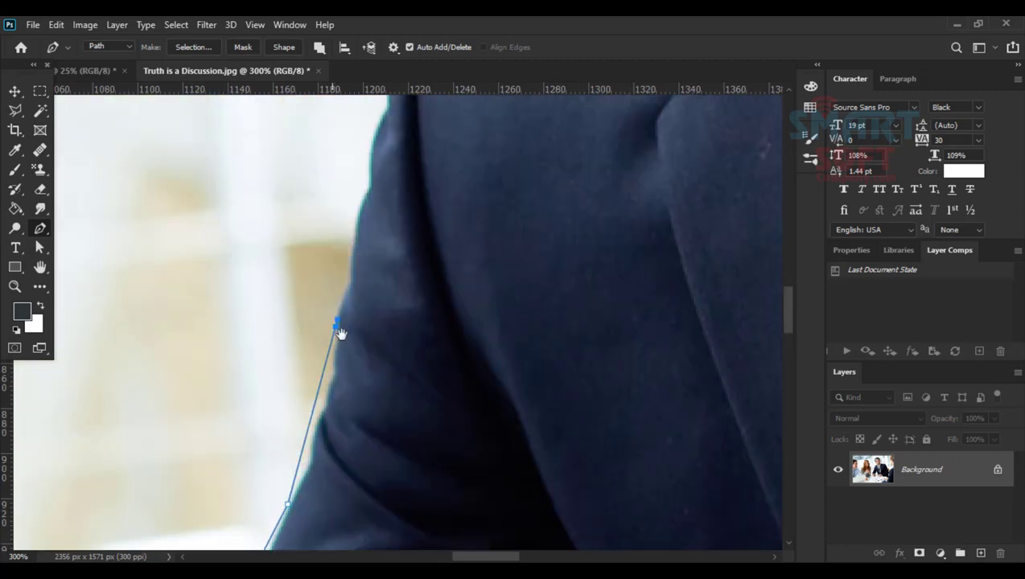
{"action": "left_click", "coordinate": [369, 151]}
- Trace the path over the man's right shoulder to the point where the jacket collar meets his neck
{"action": "scroll", "coordinate": [369, 152], "scroll_direction": "up", "scroll_amount": 8}
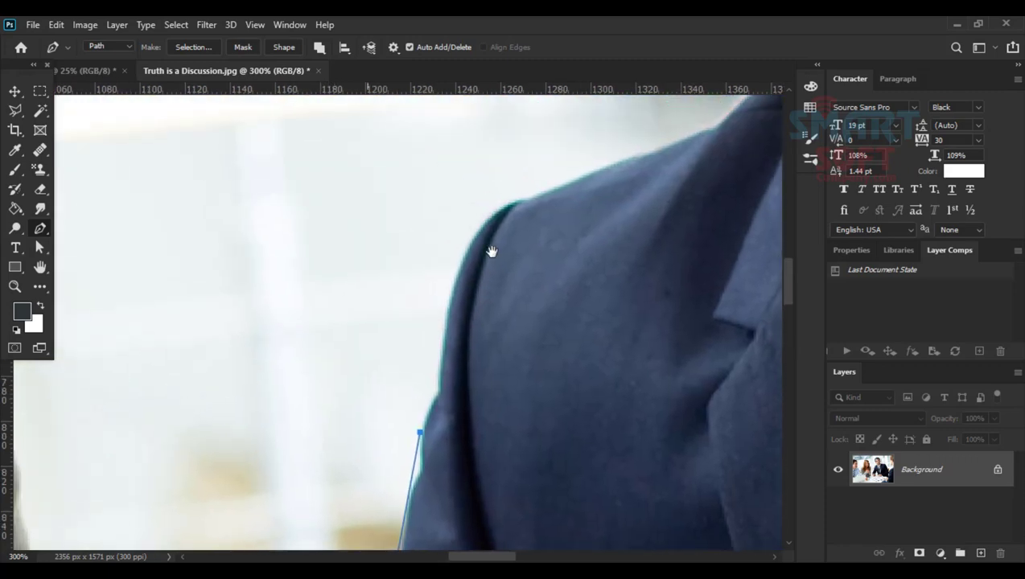
{"action": "left_click", "coordinate": [492, 229]}
{"action": "left_click_drag", "start_coordinate": [493, 229], "coordinate": [308, 259]}
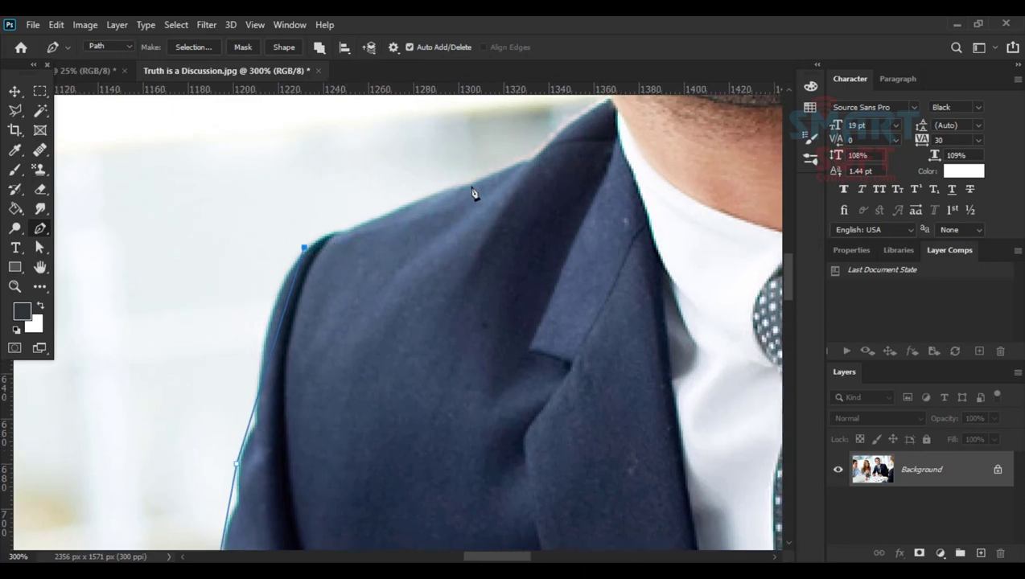
{"action": "left_click", "coordinate": [497, 177]}
{"action": "left_click_drag", "start_coordinate": [525, 159], "coordinate": [305, 305]}
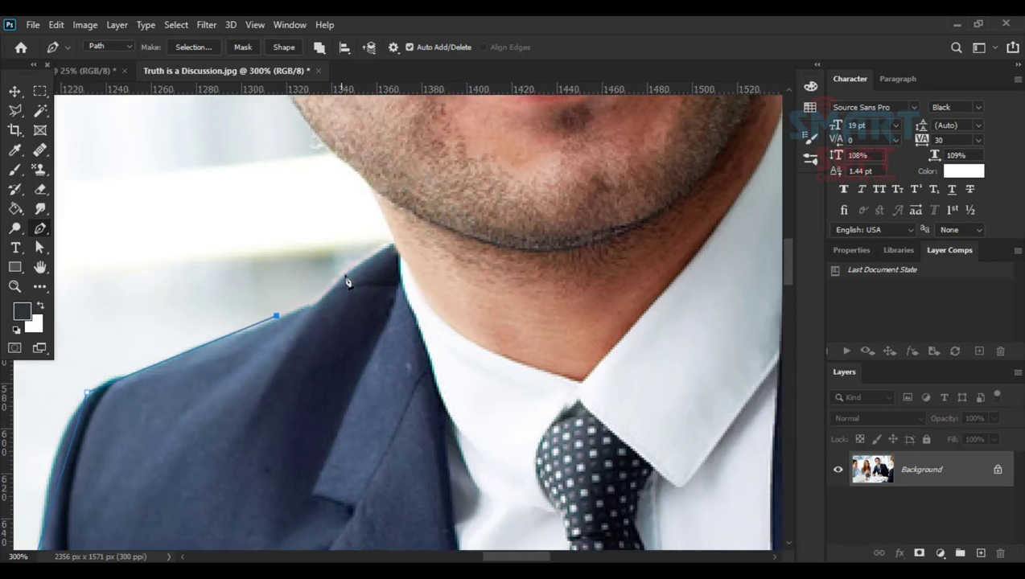
{"action": "left_click", "coordinate": [397, 239]}
- Extend the path up the man's neck and jawline to the bottom of his right earlobe
{"action": "left_click", "coordinate": [362, 180]}
{"action": "left_click_drag", "start_coordinate": [362, 180], "coordinate": [511, 423]}
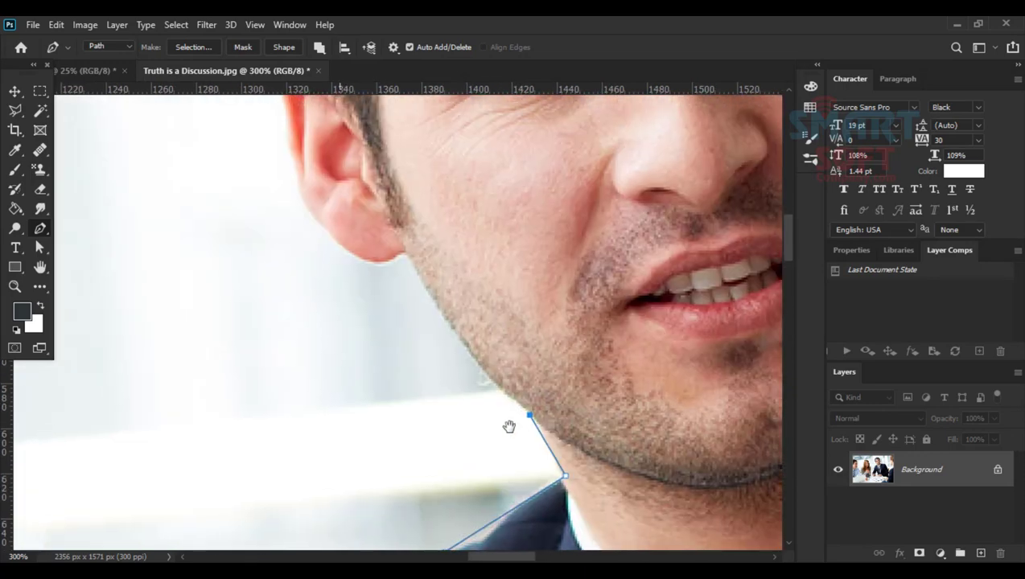
{"action": "left_click", "coordinate": [439, 306]}
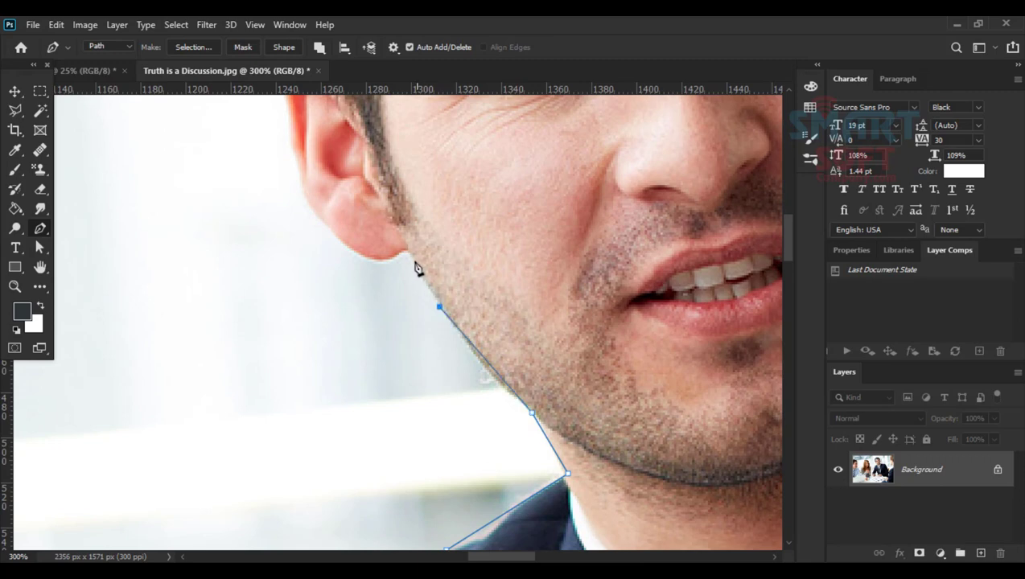
{"action": "left_click", "coordinate": [410, 254]}
{"action": "left_click", "coordinate": [370, 263]}
- Trace the path around the outside of the man's right ear up to the hairline
{"action": "scroll", "coordinate": [378, 306], "scroll_direction": "up", "scroll_amount": 3}
{"action": "scroll", "coordinate": [378, 305], "scroll_direction": "left", "scroll_amount": 2}
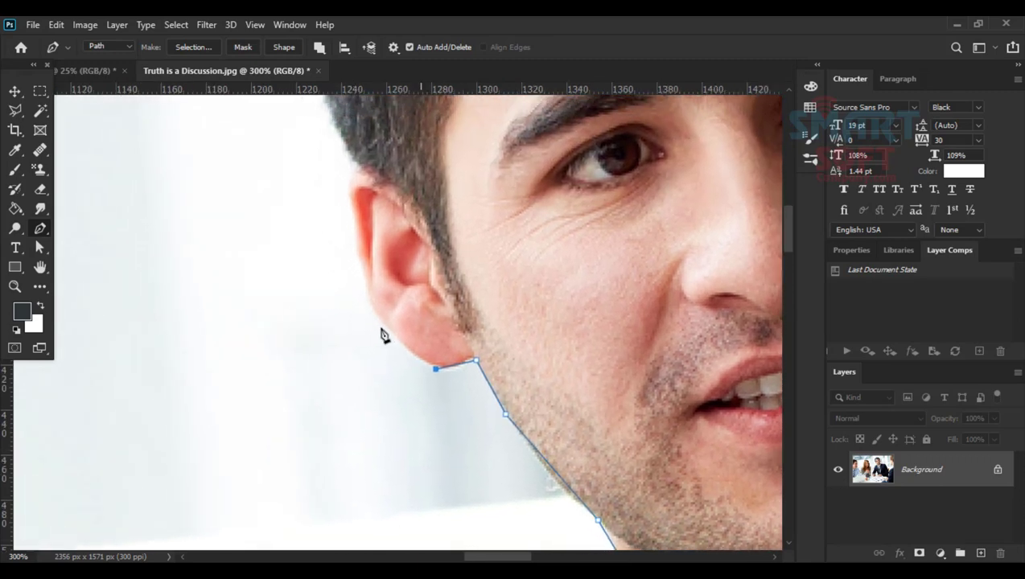
{"action": "left_click", "coordinate": [379, 317]}
{"action": "left_click", "coordinate": [355, 247]}
{"action": "scroll", "coordinate": [374, 378], "scroll_direction": "up", "scroll_amount": 4}
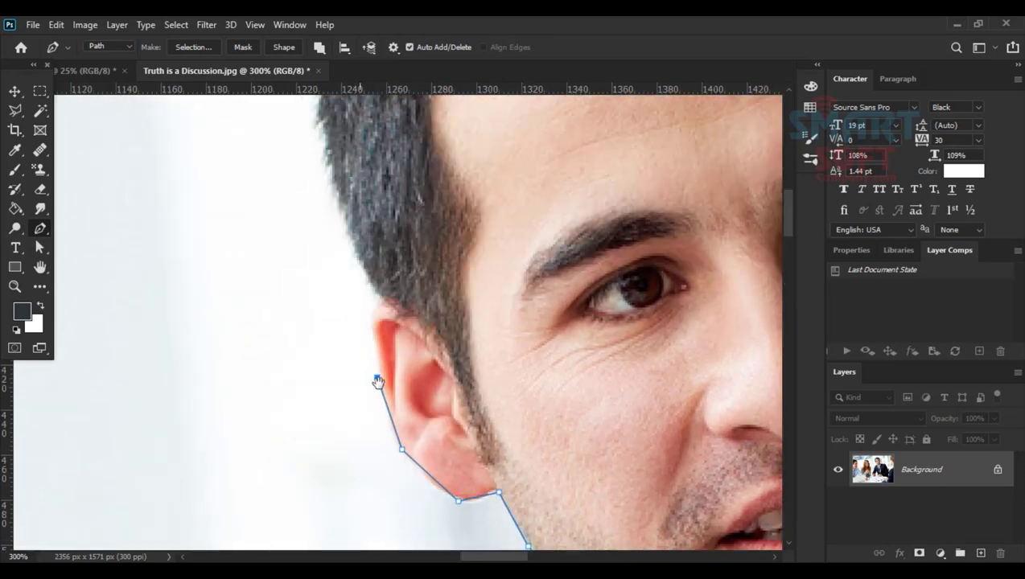
{"action": "scroll", "coordinate": [374, 378], "scroll_direction": "left", "scroll_amount": 1}
{"action": "left_click", "coordinate": [368, 321]}
{"action": "left_click", "coordinate": [388, 301]}
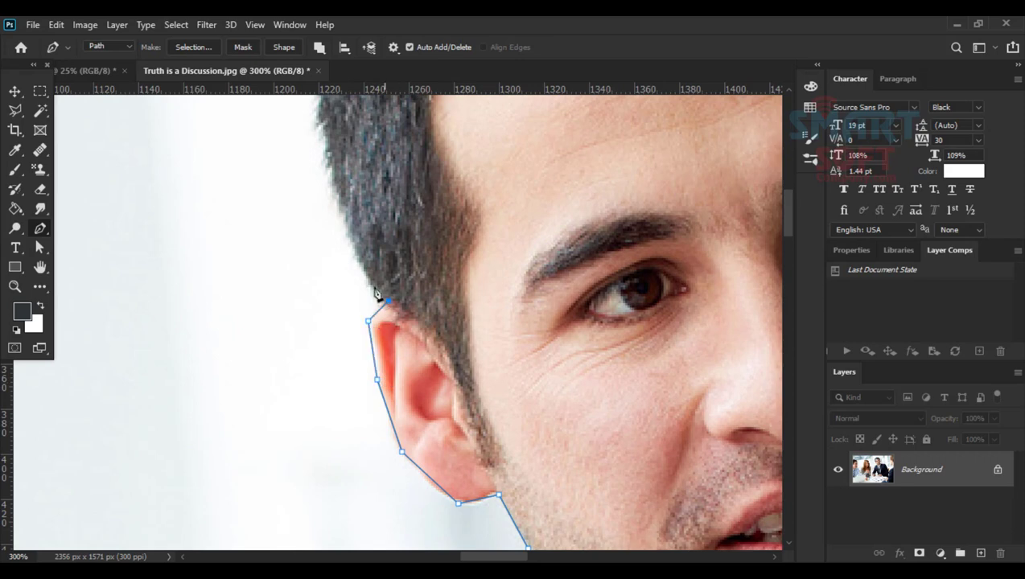
- Continue the path up the side of the man's hair above his right ear toward the crown
{"action": "left_click", "coordinate": [343, 218]}
{"action": "scroll", "coordinate": [354, 338], "scroll_direction": "up", "scroll_amount": 5}
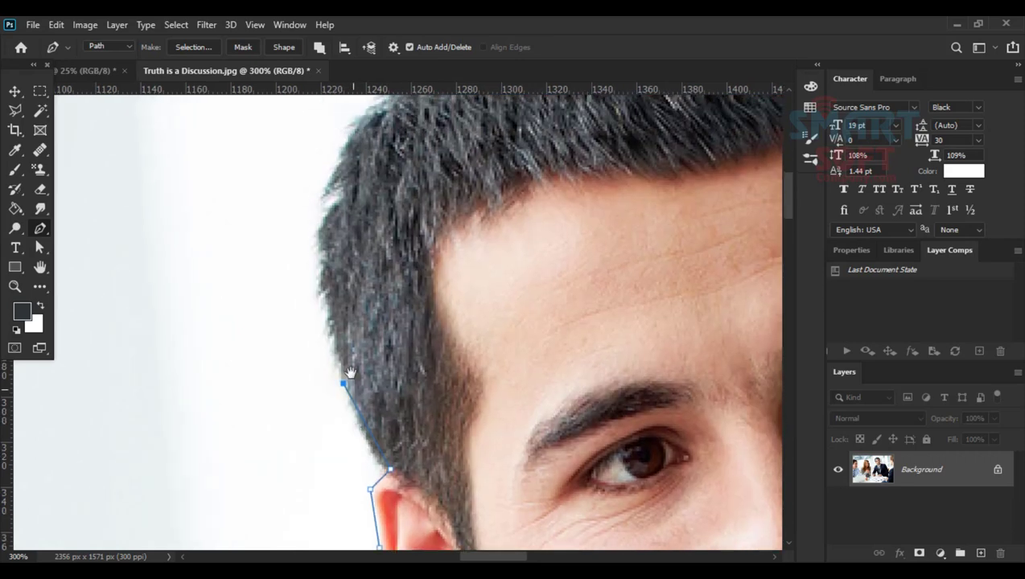
{"action": "left_click", "coordinate": [318, 268]}
{"action": "scroll", "coordinate": [330, 298], "scroll_direction": "up", "scroll_amount": 3}
{"action": "scroll", "coordinate": [330, 298], "scroll_direction": "left", "scroll_amount": 1}
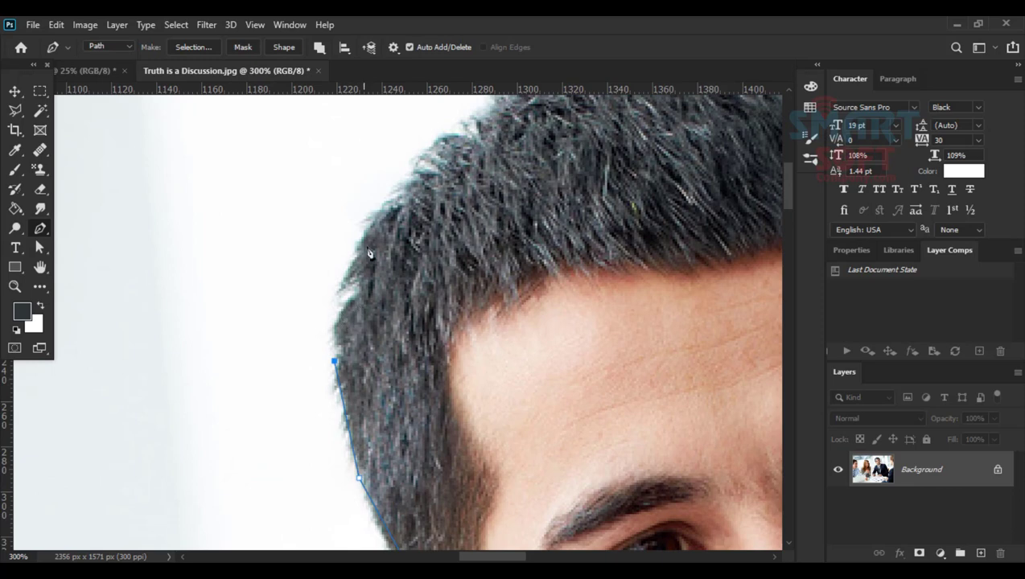
{"action": "scroll", "coordinate": [338, 289], "scroll_direction": "up", "scroll_amount": 4}
{"action": "scroll", "coordinate": [338, 290], "scroll_direction": "left", "scroll_amount": 3}
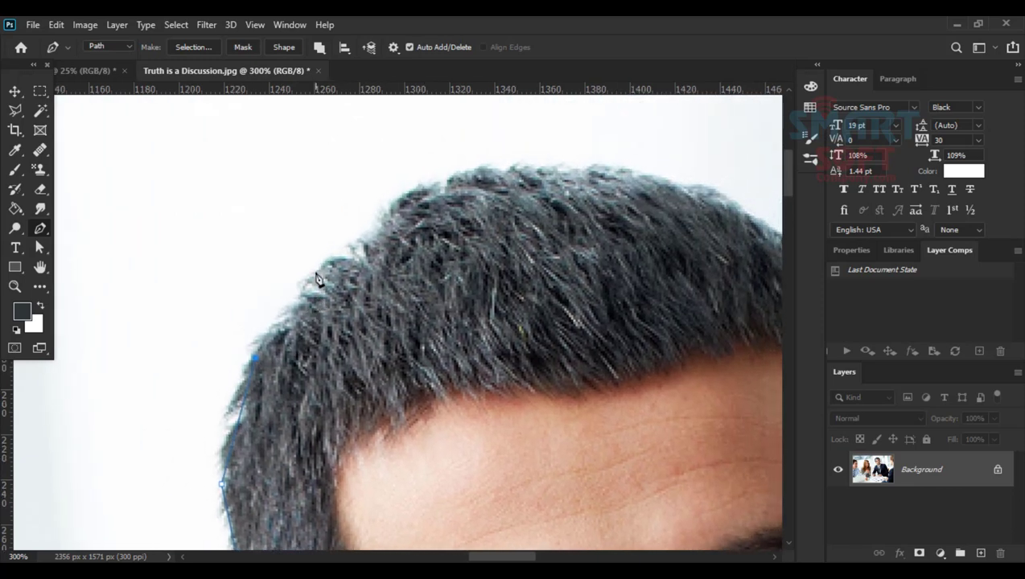
{"action": "left_click", "coordinate": [315, 274]}
- Carry the path across the top of the man's hair to the start of the opposite slope
{"action": "scroll", "coordinate": [317, 279], "scroll_direction": "up", "scroll_amount": 4}
{"action": "scroll", "coordinate": [317, 278], "scroll_direction": "right", "scroll_amount": 4}
{"action": "left_click", "coordinate": [307, 278]}
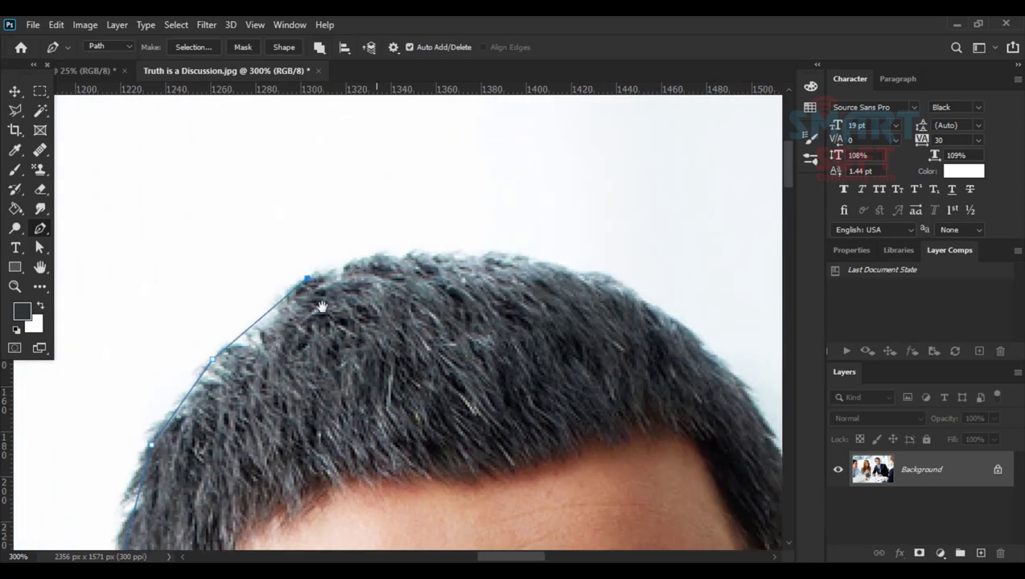
{"action": "scroll", "coordinate": [321, 307], "scroll_direction": "up", "scroll_amount": 2}
{"action": "scroll", "coordinate": [321, 307], "scroll_direction": "right", "scroll_amount": 4}
{"action": "left_click", "coordinate": [296, 317]}
{"action": "left_click", "coordinate": [435, 316]}
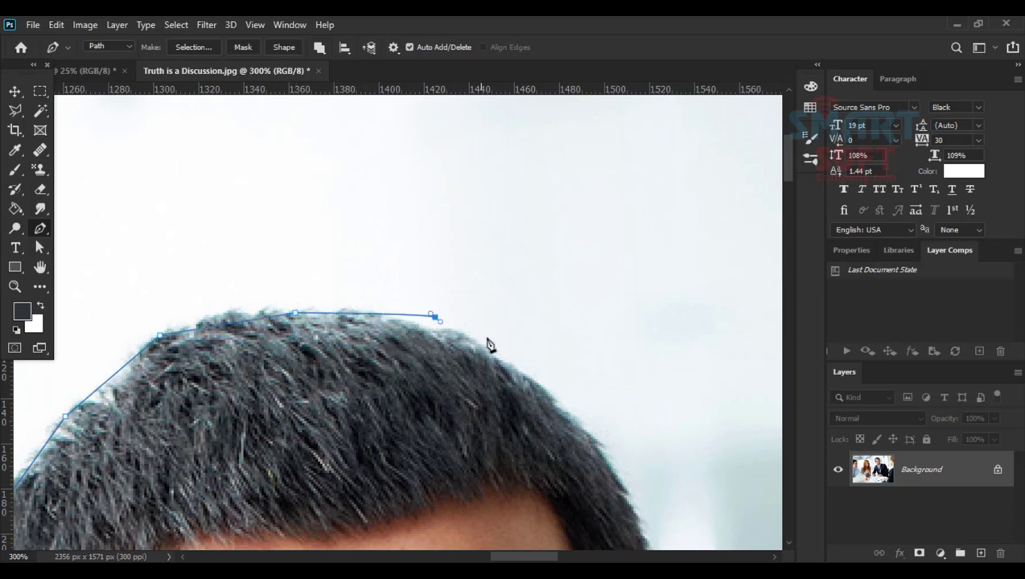
{"action": "left_click", "coordinate": [507, 350]}
- Trace the path down the far side of the man's hair to just above his left ear
{"action": "scroll", "coordinate": [248, 219], "scroll_direction": "down", "scroll_amount": 4}
{"action": "scroll", "coordinate": [248, 219], "scroll_direction": "right", "scroll_amount": 7}
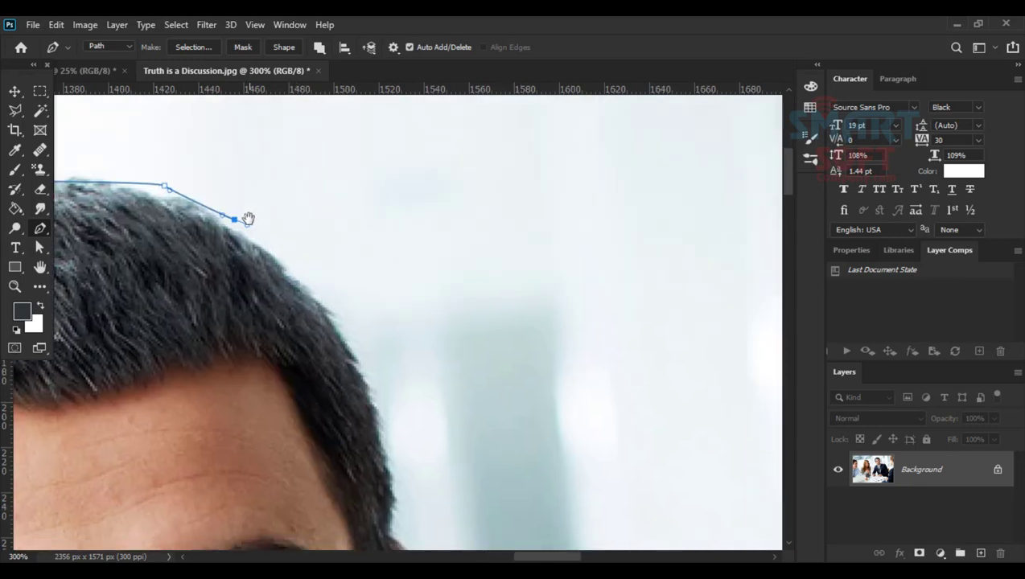
{"action": "left_click", "coordinate": [284, 266]}
{"action": "left_click", "coordinate": [356, 349]}
{"action": "scroll", "coordinate": [346, 323], "scroll_direction": "down", "scroll_amount": 3}
{"action": "scroll", "coordinate": [346, 322], "scroll_direction": "right", "scroll_amount": 1}
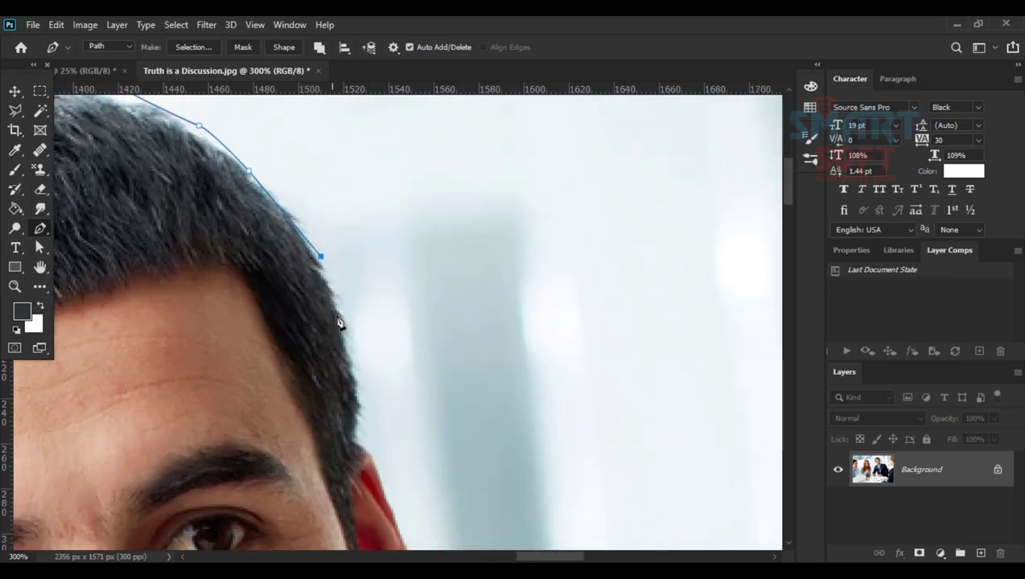
{"action": "left_click", "coordinate": [348, 348]}
{"action": "scroll", "coordinate": [345, 334], "scroll_direction": "down", "scroll_amount": 2}
{"action": "scroll", "coordinate": [345, 334], "scroll_direction": "right", "scroll_amount": 1}
{"action": "left_click", "coordinate": [340, 352]}
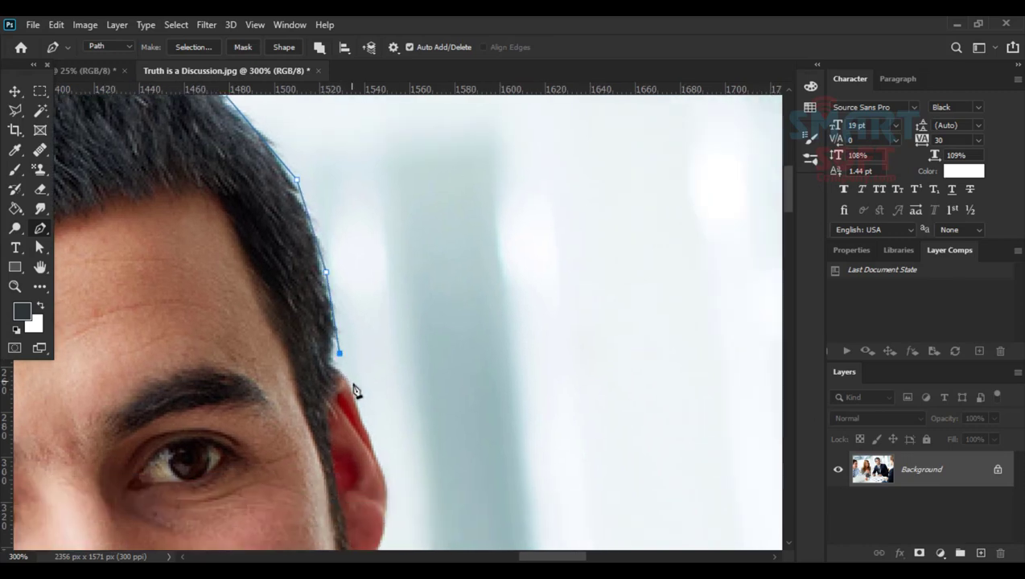
- Trace the path around the outer edge of the man's left ear to where the lobe meets the jaw
{"action": "scroll", "coordinate": [351, 370], "scroll_direction": "down", "scroll_amount": 2}
{"action": "scroll", "coordinate": [351, 370], "scroll_direction": "right", "scroll_amount": 1}
{"action": "left_click", "coordinate": [343, 351]}
{"action": "scroll", "coordinate": [338, 322], "scroll_direction": "down", "scroll_amount": 3}
{"action": "scroll", "coordinate": [338, 322], "scroll_direction": "right", "scroll_amount": 1}
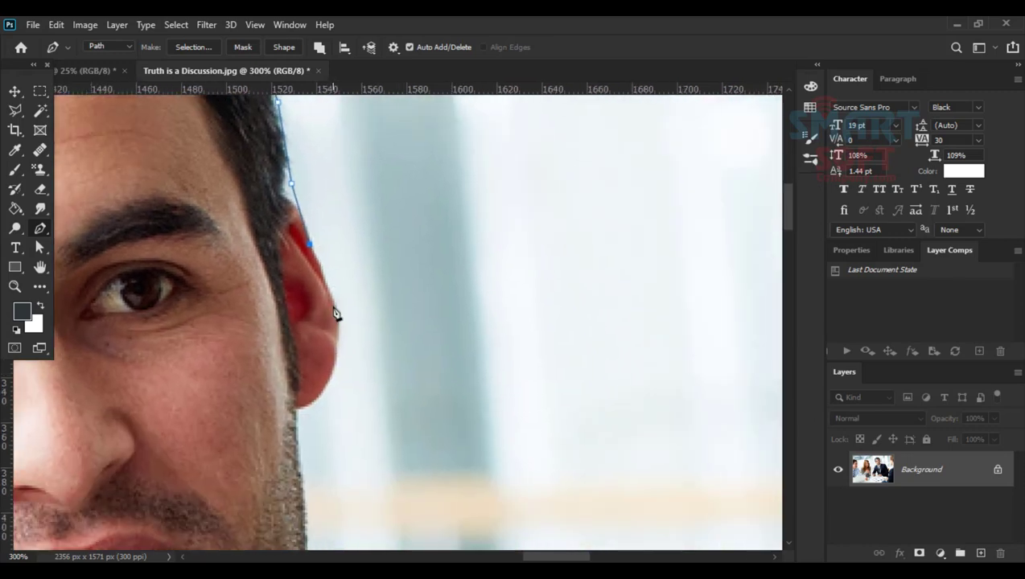
{"action": "left_click", "coordinate": [338, 322]}
{"action": "scroll", "coordinate": [329, 315], "scroll_direction": "down", "scroll_amount": 3}
{"action": "scroll", "coordinate": [330, 315], "scroll_direction": "right", "scroll_amount": 1}
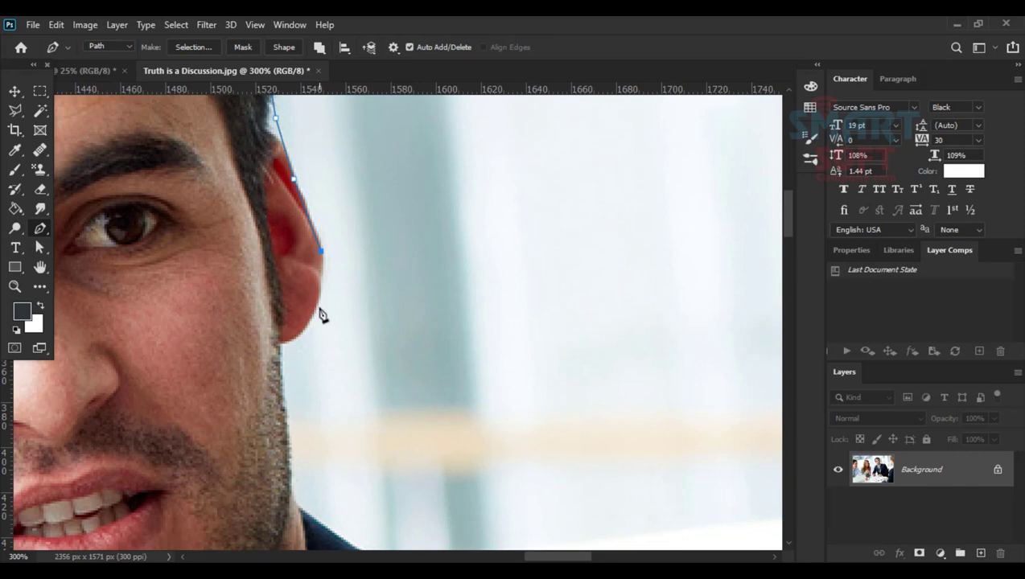
{"action": "left_click", "coordinate": [319, 308]}
{"action": "left_click", "coordinate": [281, 350]}
- Extend the path down the man's left jawline to the jacket collar and along the start of the shoulder
{"action": "left_click", "coordinate": [287, 436]}
{"action": "scroll", "coordinate": [289, 439], "scroll_direction": "down", "scroll_amount": 6}
{"action": "scroll", "coordinate": [288, 440], "scroll_direction": "right", "scroll_amount": 2}
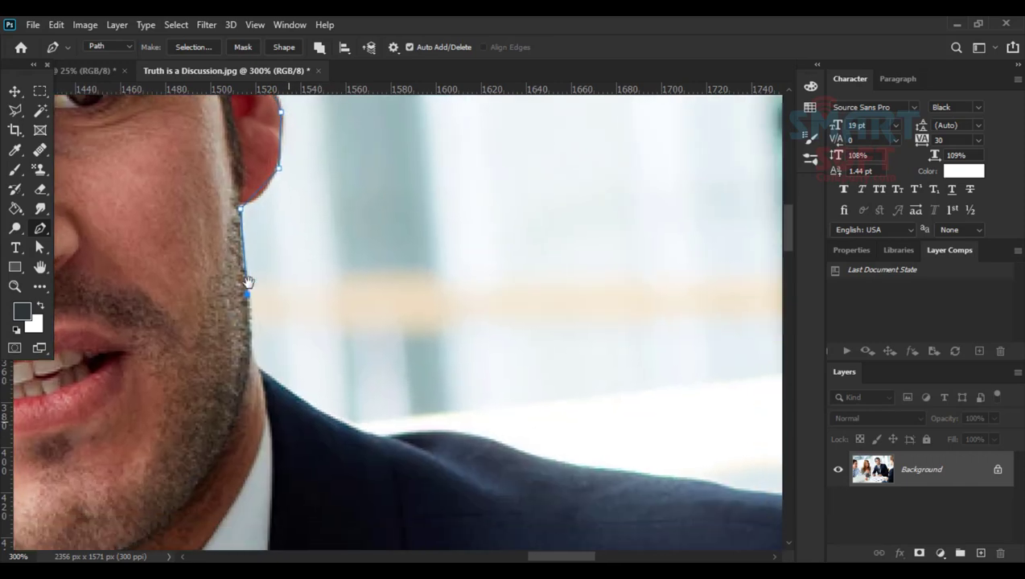
{"action": "left_click", "coordinate": [262, 371]}
{"action": "left_click", "coordinate": [304, 399]}
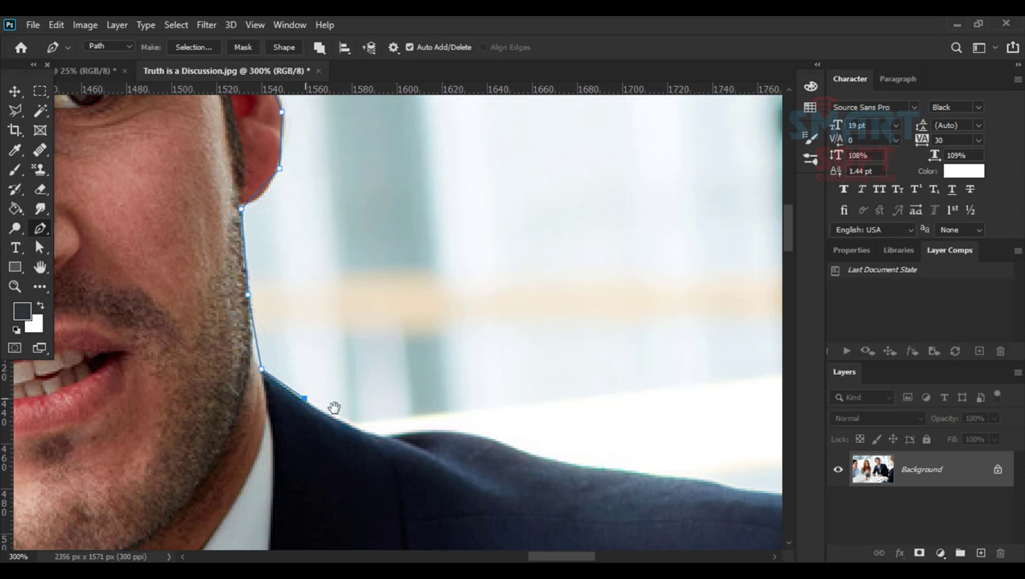
{"action": "left_click_drag", "start_coordinate": [334, 408], "coordinate": [225, 331]}
{"action": "left_click", "coordinate": [278, 358]}
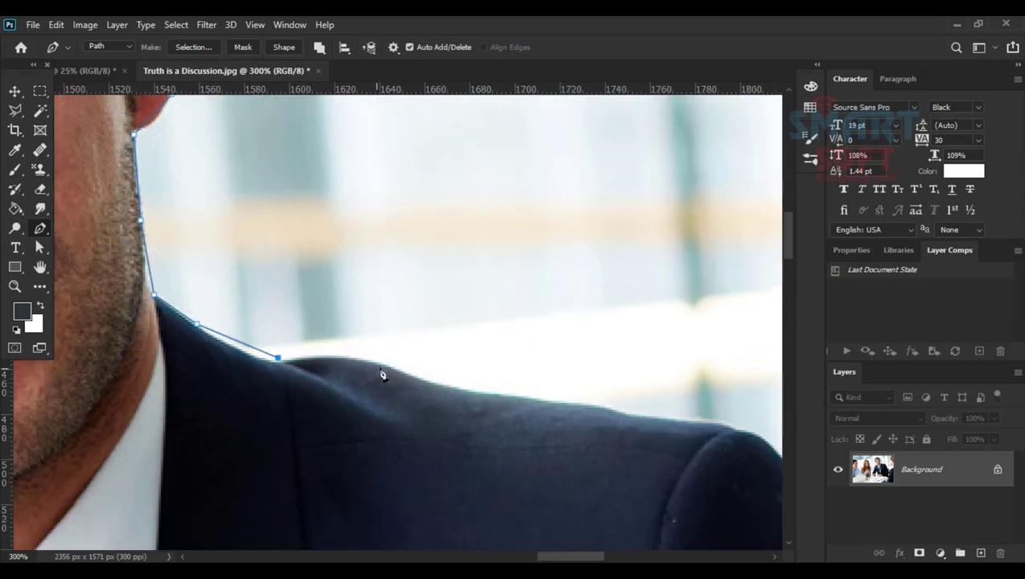
- Extend the path across the top of the man's left shoulder and over its outer corner
{"action": "left_click_drag", "start_coordinate": [438, 354], "coordinate": [323, 304]}
{"action": "left_click", "coordinate": [405, 345]}
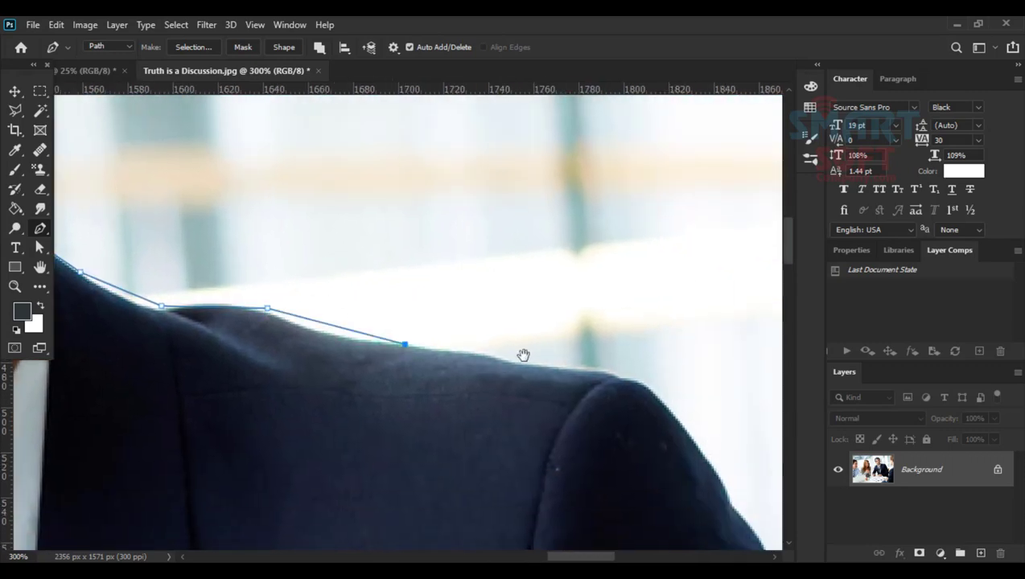
{"action": "left_click_drag", "start_coordinate": [540, 375], "coordinate": [438, 340]}
{"action": "left_click", "coordinate": [449, 331]}
{"action": "left_click_drag", "start_coordinate": [506, 340], "coordinate": [388, 278]}
{"action": "left_click", "coordinate": [443, 332]}
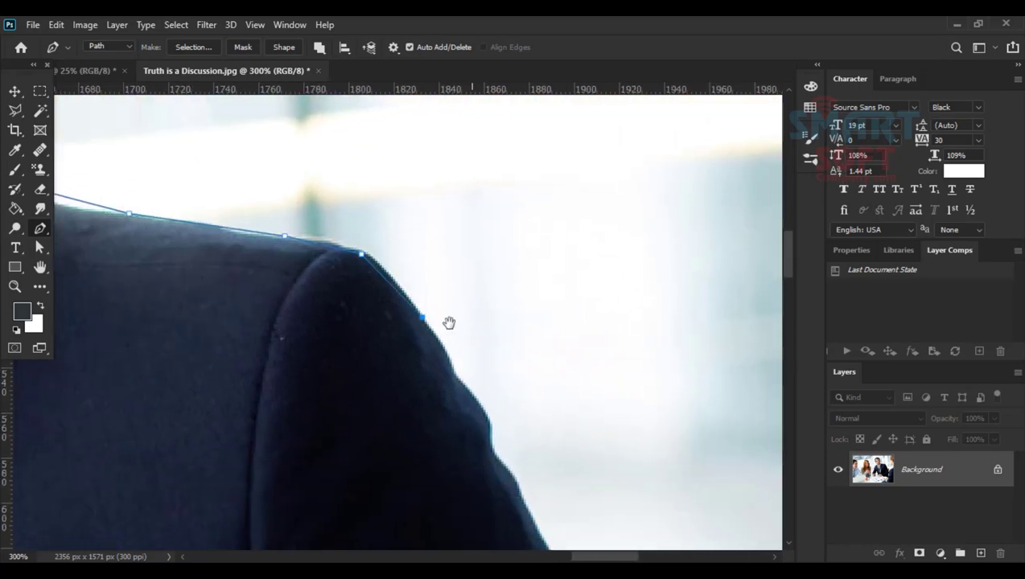
- Trace the path down the outer edge of the upper left sleeve to above the chair back
{"action": "left_click_drag", "start_coordinate": [506, 405], "coordinate": [381, 278]}
{"action": "left_click_drag", "start_coordinate": [419, 337], "coordinate": [385, 281]}
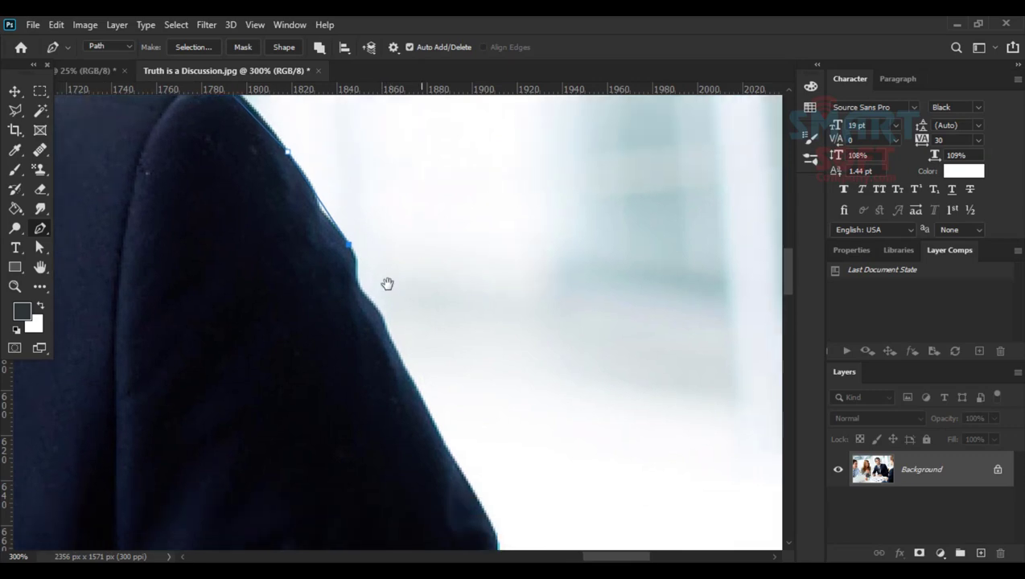
{"action": "left_click", "coordinate": [416, 399]}
{"action": "left_click_drag", "start_coordinate": [419, 409], "coordinate": [306, 271]}
{"action": "left_click", "coordinate": [359, 352]}
{"action": "left_click_drag", "start_coordinate": [358, 353], "coordinate": [298, 228]}
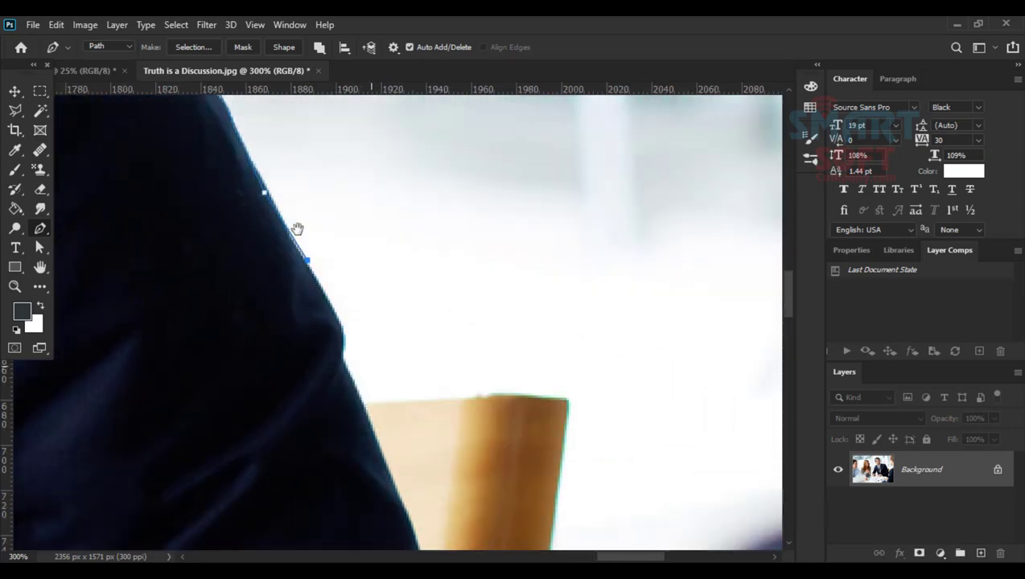
- Continue the path down the left sleeve alongside the wooden chair back to just above the elbow
{"action": "left_click_drag", "start_coordinate": [357, 374], "coordinate": [312, 221]}
{"action": "left_click", "coordinate": [319, 310]}
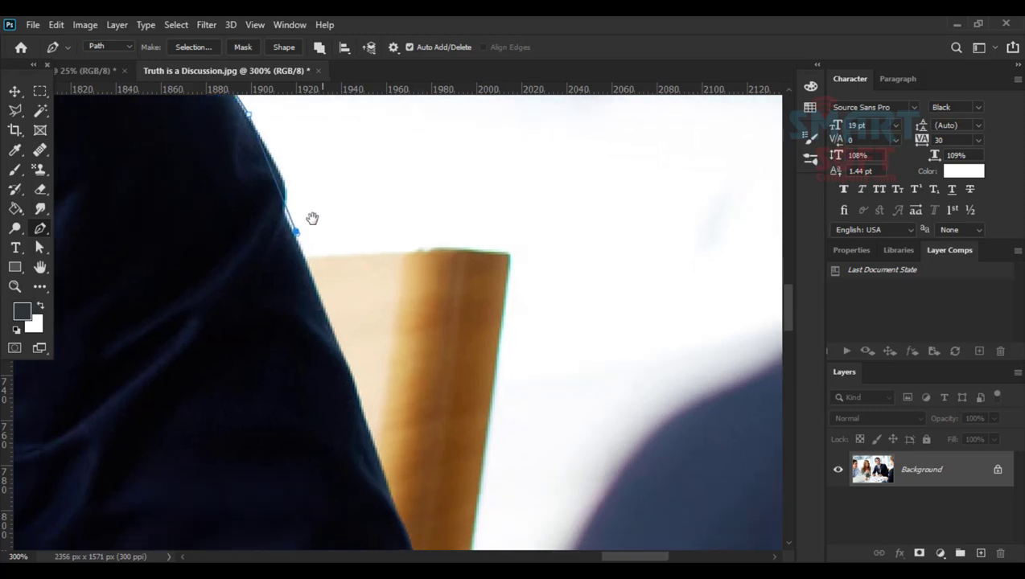
{"action": "left_click", "coordinate": [322, 306]}
{"action": "left_click_drag", "start_coordinate": [340, 325], "coordinate": [299, 228]}
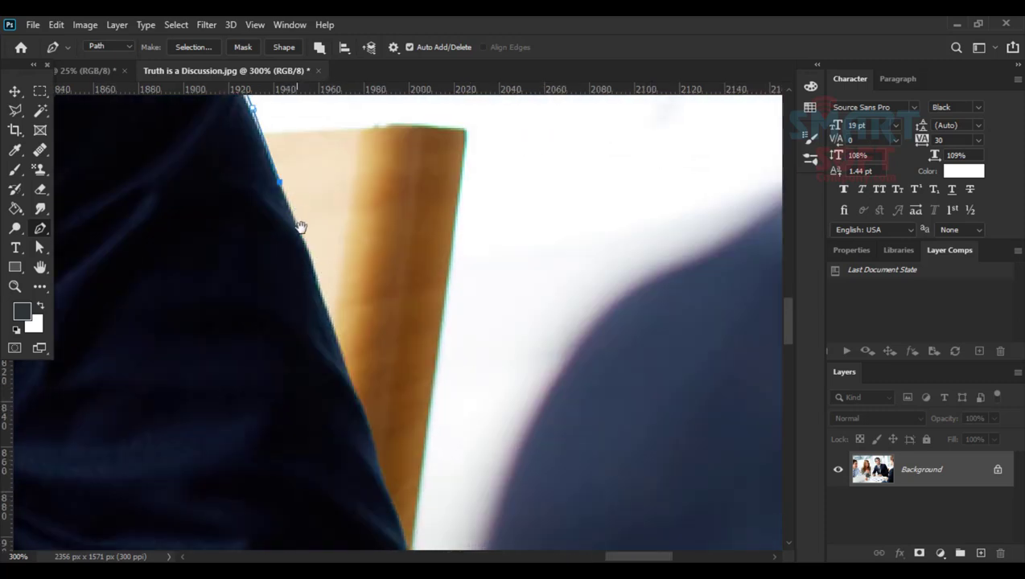
{"action": "left_click", "coordinate": [319, 278]}
{"action": "left_click_drag", "start_coordinate": [323, 299], "coordinate": [281, 183]}
{"action": "left_click", "coordinate": [313, 282]}
{"action": "left_click_drag", "start_coordinate": [289, 272], "coordinate": [261, 175]}
{"action": "left_click", "coordinate": [328, 322]}
- Carry the path around the left elbow to the underside of the sleeve beside the chair
{"action": "left_click_drag", "start_coordinate": [341, 360], "coordinate": [318, 222]}
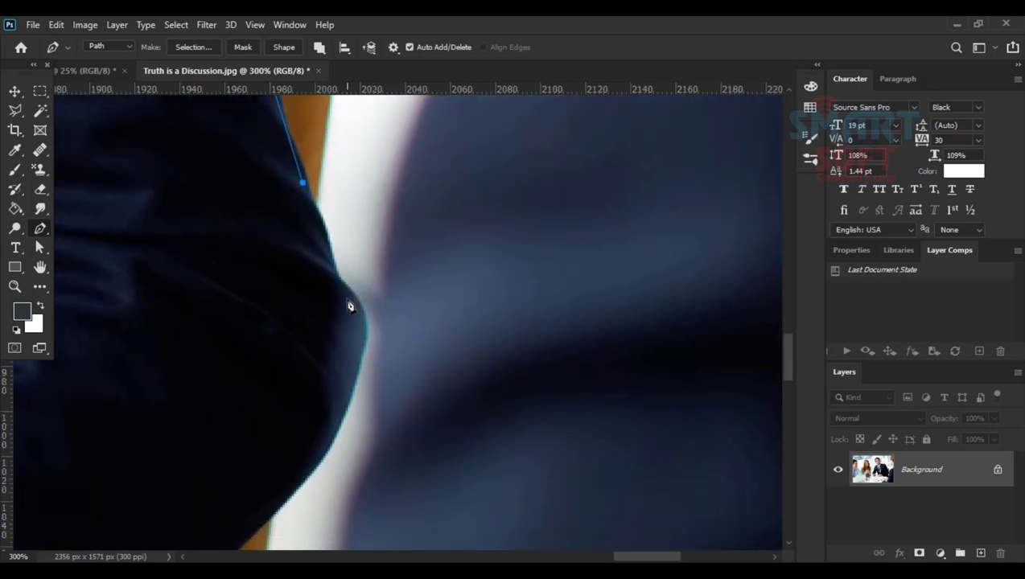
{"action": "left_click", "coordinate": [360, 307]}
{"action": "left_click_drag", "start_coordinate": [358, 319], "coordinate": [328, 163]}
{"action": "left_click", "coordinate": [295, 299]}
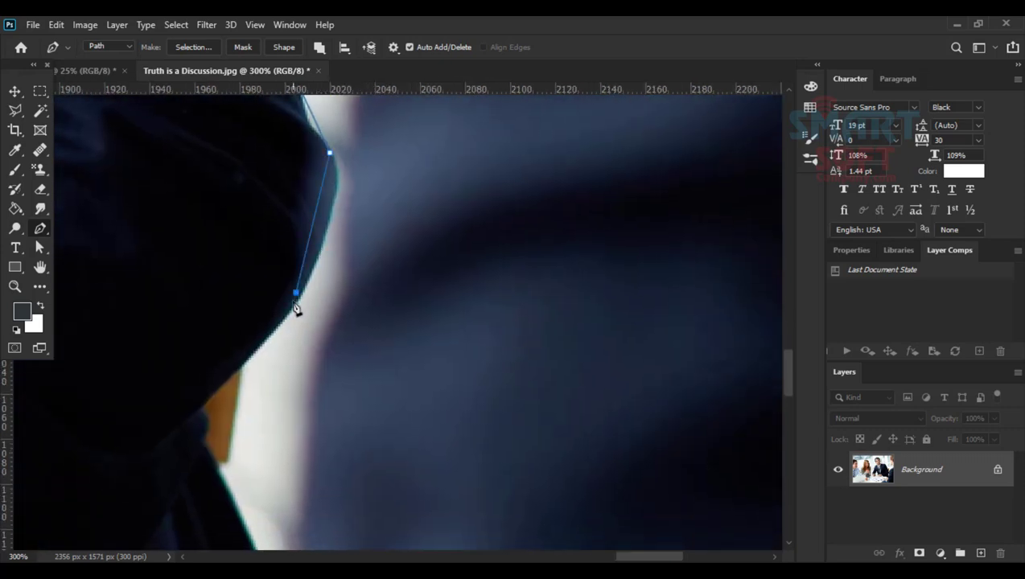
{"action": "left_click_drag", "start_coordinate": [276, 352], "coordinate": [292, 225]}
{"action": "left_click", "coordinate": [222, 278]}
- Trace the path down the jacket edge below the elbow and past the foreground man's arm to the table edge
{"action": "left_click_drag", "start_coordinate": [223, 280], "coordinate": [277, 147]}
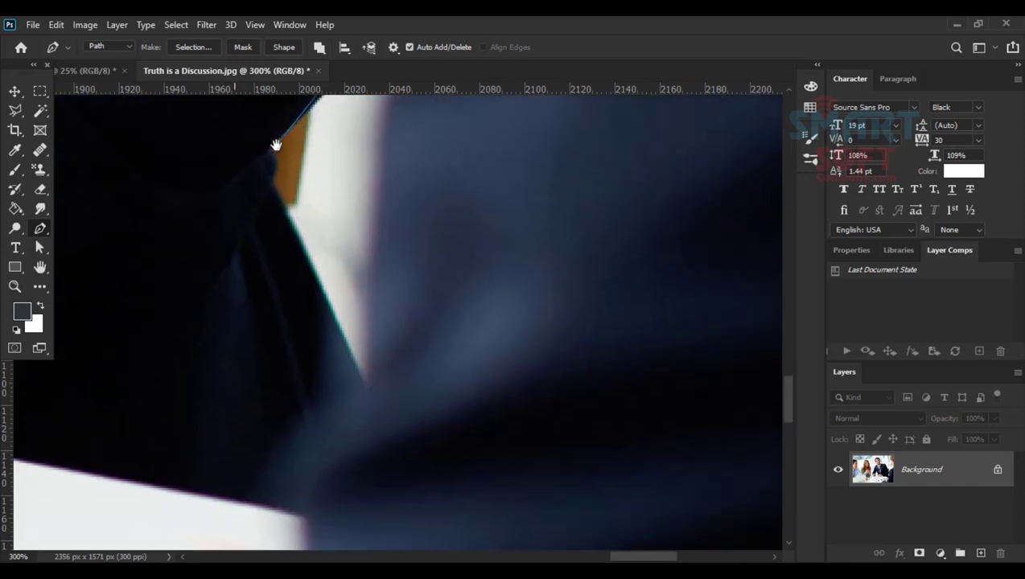
{"action": "left_click", "coordinate": [340, 330]}
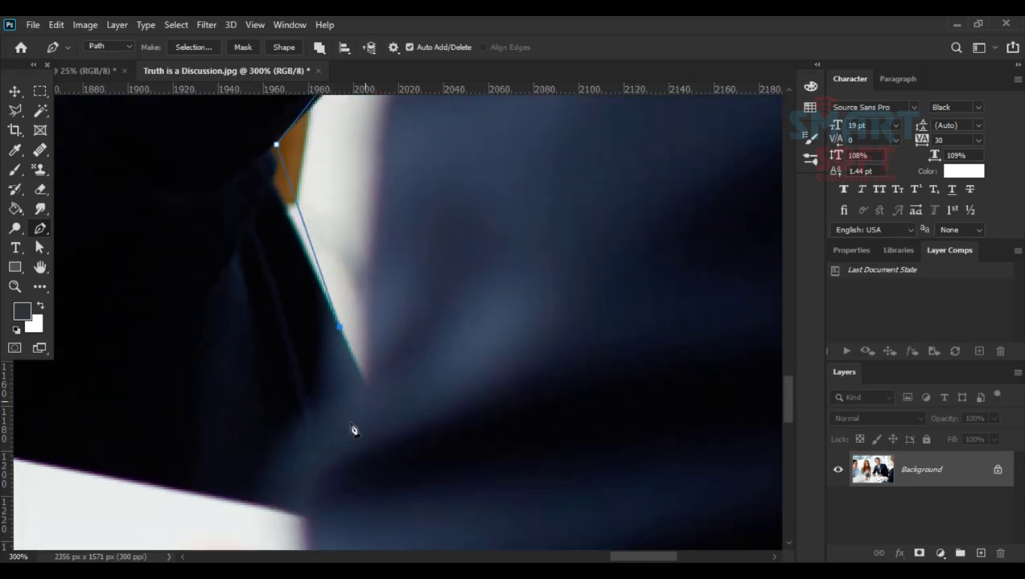
{"action": "left_click", "coordinate": [363, 401]}
{"action": "left_click", "coordinate": [264, 474]}
{"action": "left_click", "coordinate": [233, 494]}
- Run the path along the table edge under the dark sleeve to the left wrist
{"action": "left_click_drag", "start_coordinate": [189, 394], "coordinate": [676, 212]}
{"action": "left_click_drag", "start_coordinate": [98, 212], "coordinate": [460, 256]}
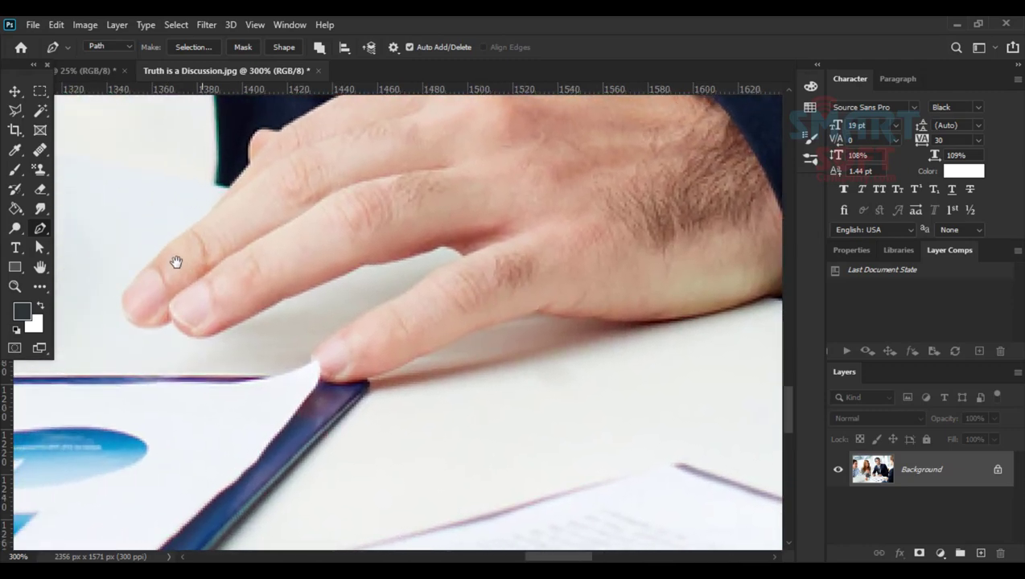
{"action": "left_click_drag", "start_coordinate": [691, 286], "coordinate": [420, 249]}
{"action": "left_click", "coordinate": [520, 261]}
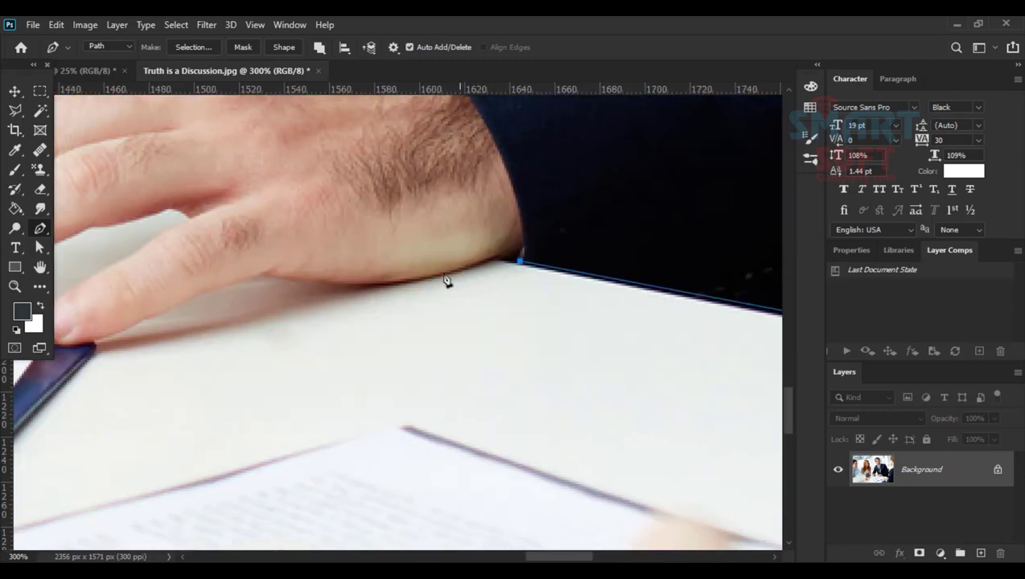
- Trace the path under the left hand and around the tip of the finger resting on the folder
{"action": "left_click", "coordinate": [418, 283]}
{"action": "left_click", "coordinate": [301, 281]}
{"action": "left_click", "coordinate": [263, 279]}
{"action": "left_click", "coordinate": [167, 309]}
{"action": "left_click_drag", "start_coordinate": [167, 309], "coordinate": [352, 262]}
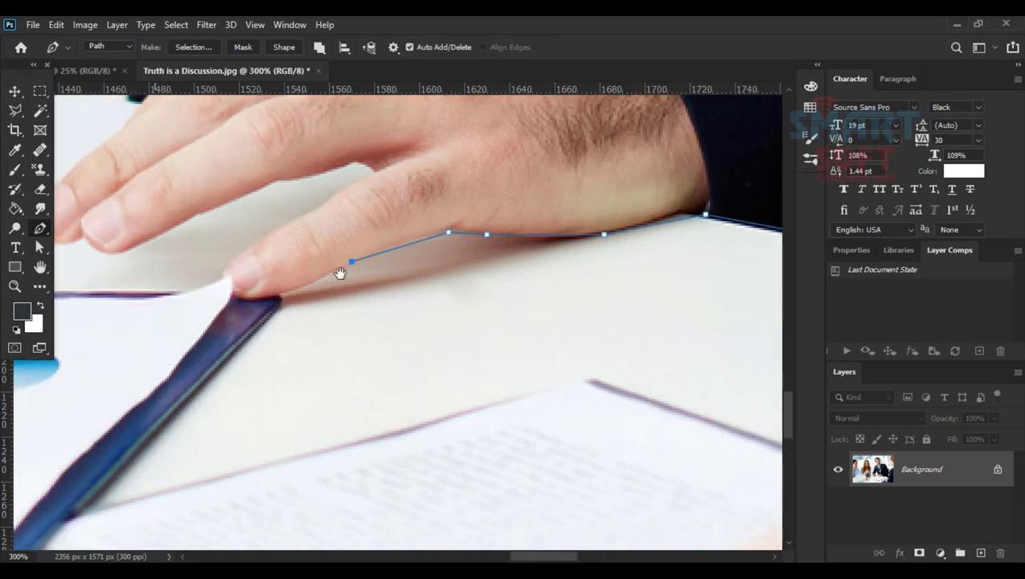
{"action": "left_click", "coordinate": [297, 288]}
{"action": "left_click_drag", "start_coordinate": [217, 290], "coordinate": [274, 289]}
{"action": "left_click", "coordinate": [270, 280]}
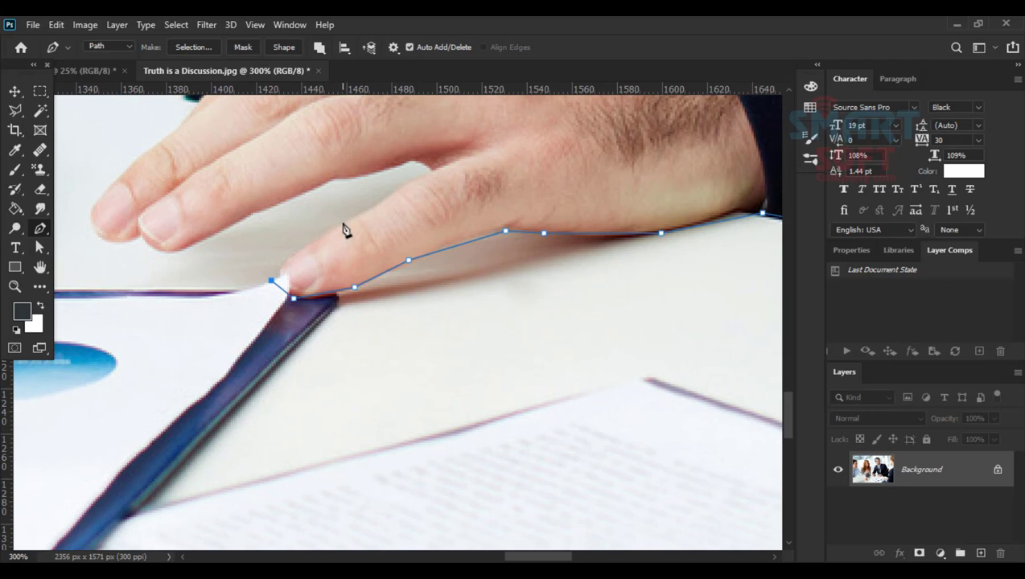
- Follow the gap between the finger on the folder and the next finger, continuing the path to that finger's tip
{"action": "left_click", "coordinate": [368, 206]}
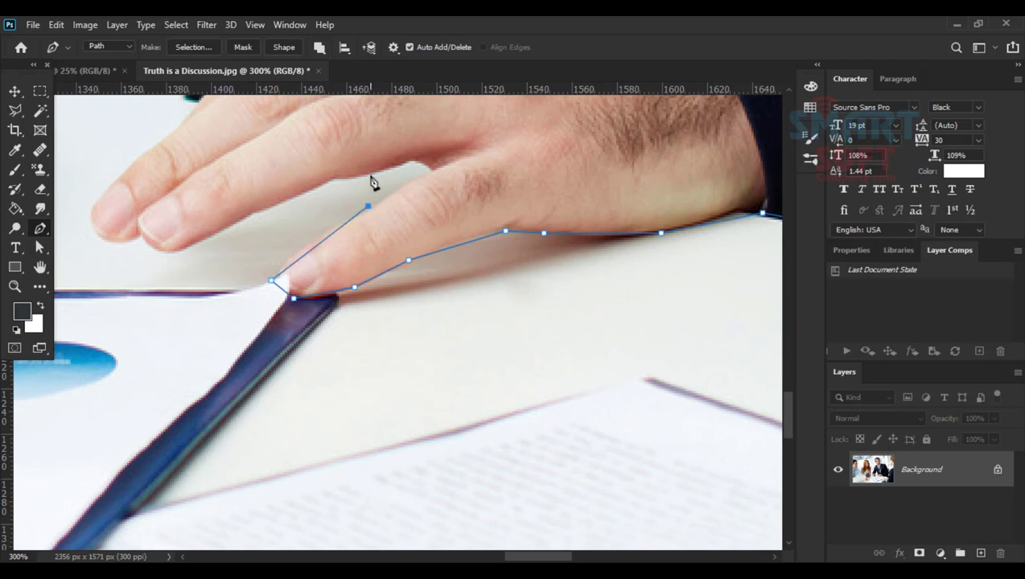
{"action": "left_click", "coordinate": [370, 174]}
{"action": "left_click", "coordinate": [247, 218]}
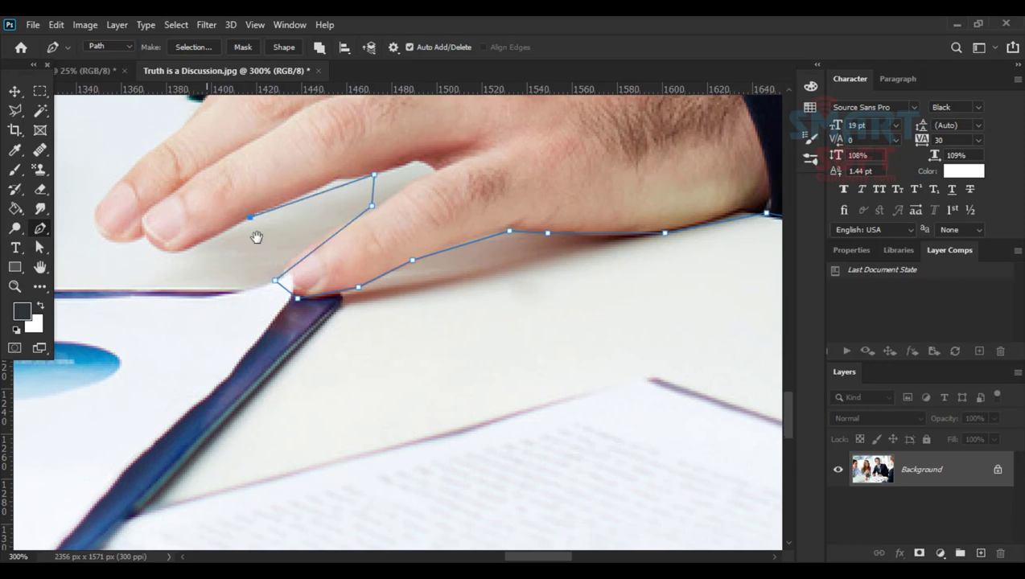
{"action": "left_click_drag", "start_coordinate": [256, 235], "coordinate": [307, 218]}
{"action": "left_click", "coordinate": [224, 233]}
{"action": "left_click", "coordinate": [195, 225]}
{"action": "left_click", "coordinate": [188, 224]}
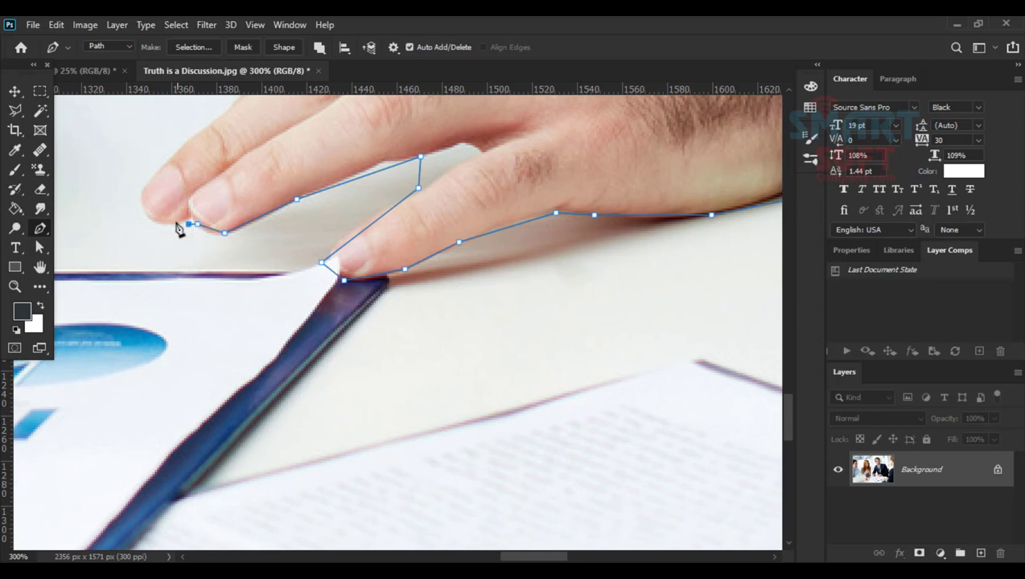
- Trace the path around the outermost fingertip and up that finger to where it meets the jacket
{"action": "left_click", "coordinate": [151, 219]}
{"action": "left_click_drag", "start_coordinate": [137, 210], "coordinate": [258, 299]}
{"action": "left_click", "coordinate": [259, 283]}
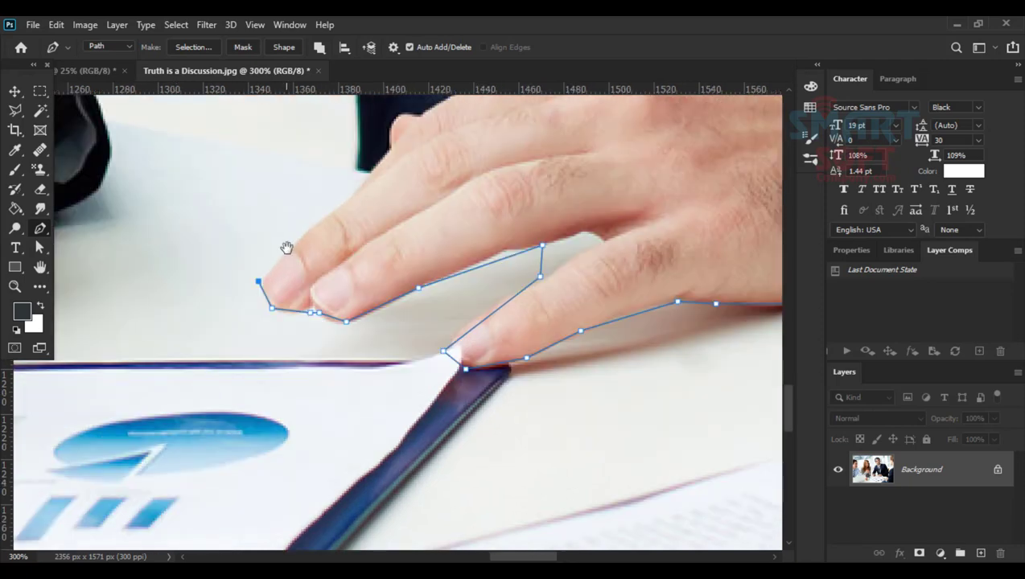
{"action": "left_click_drag", "start_coordinate": [287, 247], "coordinate": [264, 290]}
{"action": "left_click", "coordinate": [311, 253]}
{"action": "left_click_drag", "start_coordinate": [312, 250], "coordinate": [259, 337]}
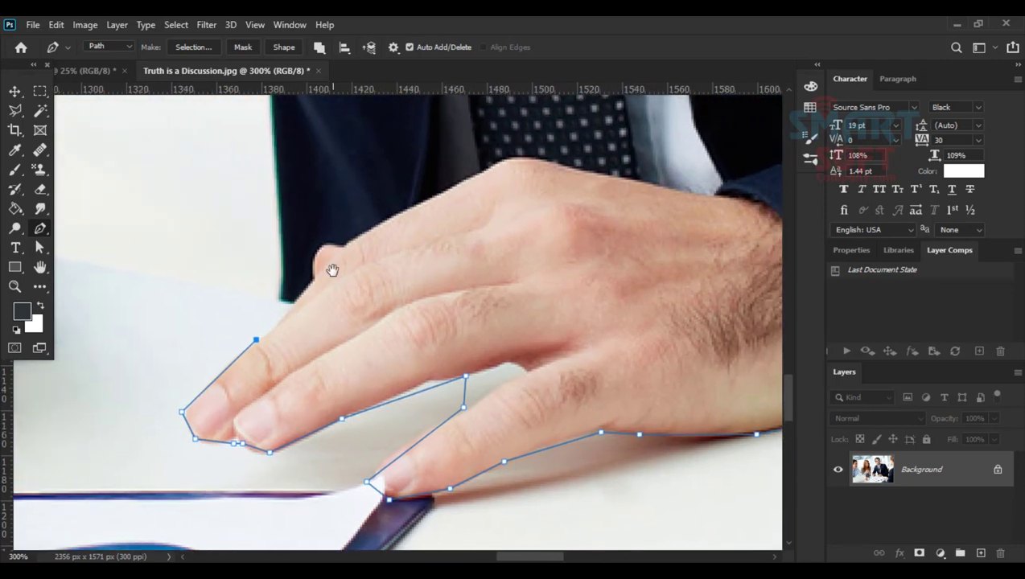
{"action": "left_click_drag", "start_coordinate": [293, 291], "coordinate": [415, 467]}
- Trace the path up the jacket's side edge to the peak of the gap under the right arm
{"action": "left_click", "coordinate": [497, 256]}
{"action": "left_click", "coordinate": [489, 186]}
{"action": "left_click_drag", "start_coordinate": [461, 254], "coordinate": [447, 299]}
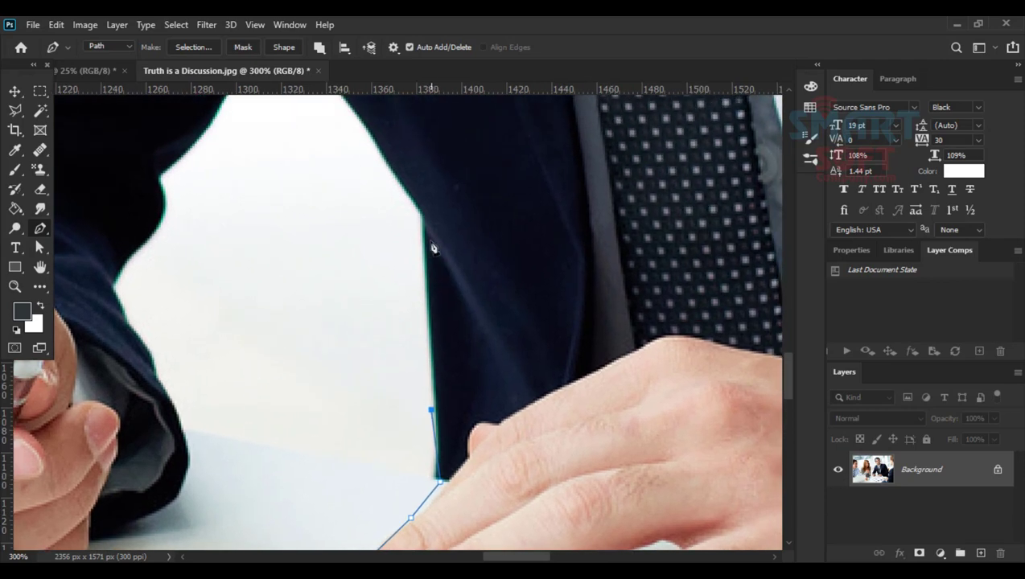
{"action": "left_click", "coordinate": [422, 239]}
{"action": "left_click", "coordinate": [370, 138]}
{"action": "left_click_drag", "start_coordinate": [330, 107], "coordinate": [359, 176]}
{"action": "left_click", "coordinate": [336, 127]}
{"action": "left_click_drag", "start_coordinate": [334, 130], "coordinate": [359, 168]}
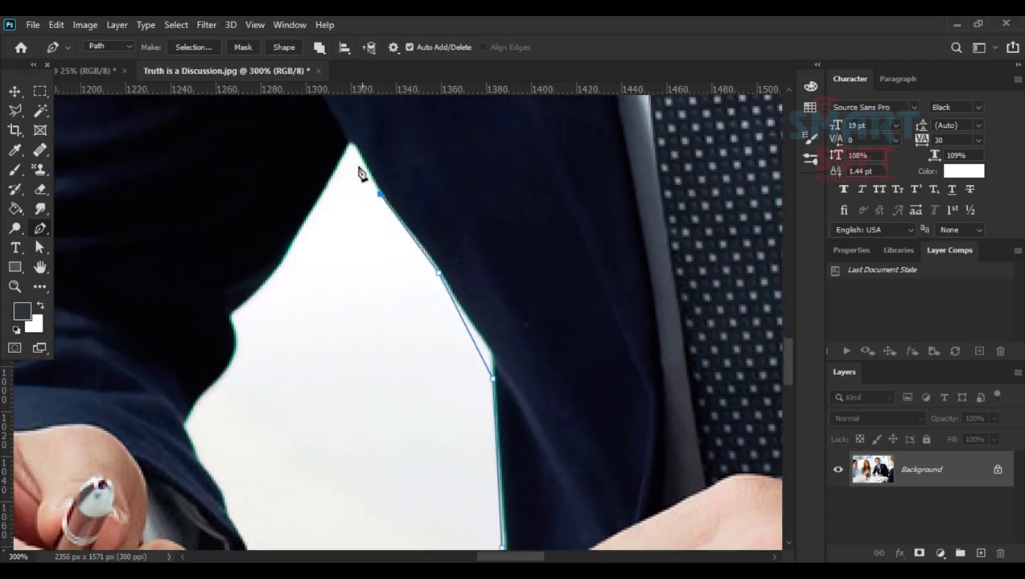
{"action": "left_click", "coordinate": [350, 150]}
- Trace the path down the inner edge of the right sleeve and around the cuff to the fist
{"action": "left_click", "coordinate": [232, 331]}
{"action": "left_click_drag", "start_coordinate": [244, 349], "coordinate": [262, 213]}
{"action": "left_click", "coordinate": [204, 300]}
{"action": "left_click_drag", "start_coordinate": [241, 322], "coordinate": [245, 243]}
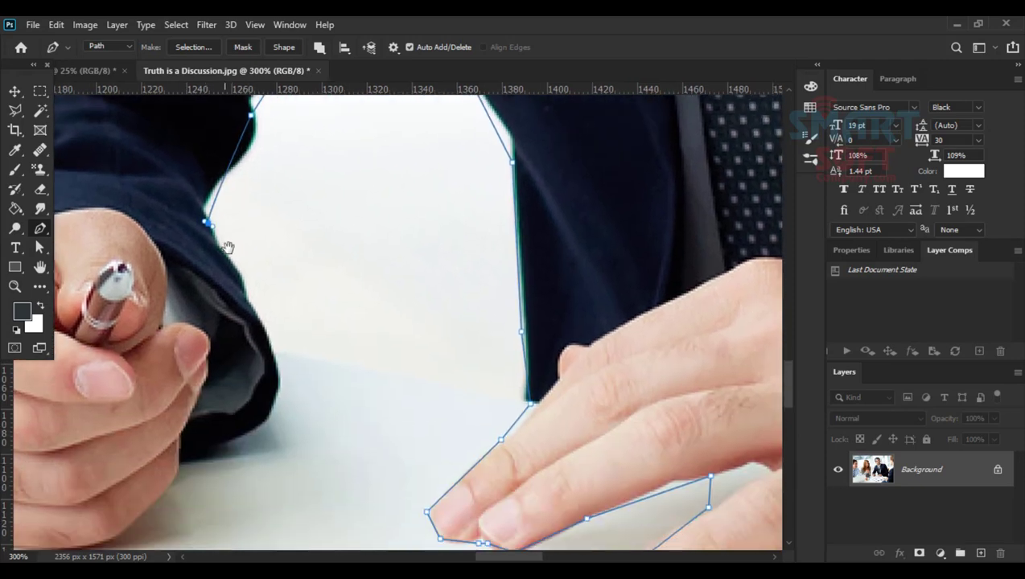
{"action": "left_click", "coordinate": [273, 351]}
{"action": "left_click_drag", "start_coordinate": [259, 441], "coordinate": [271, 330]}
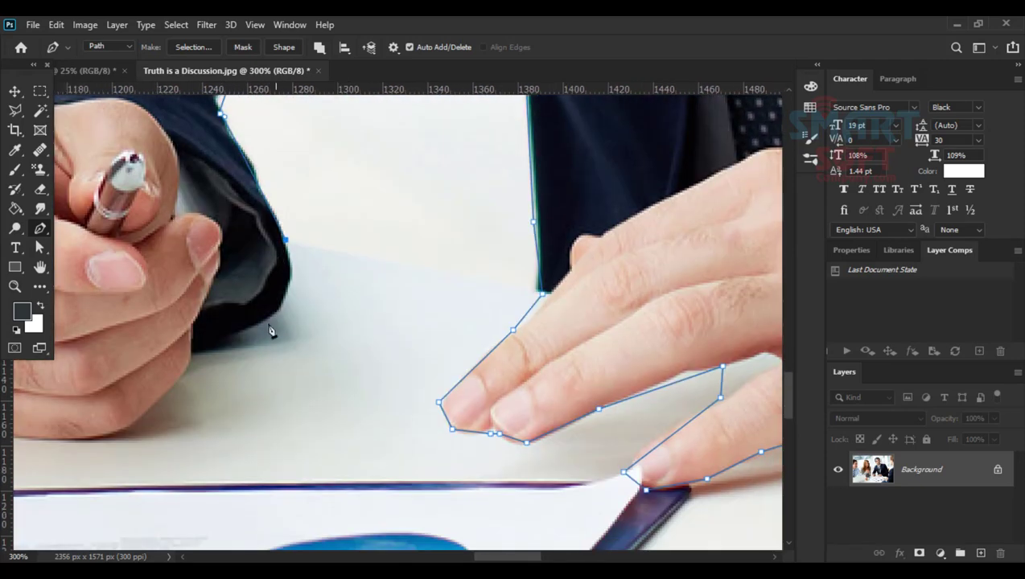
{"action": "left_click", "coordinate": [251, 329]}
{"action": "left_click", "coordinate": [198, 353]}
- Trace the path around the bottom and outer side of the right fist and close it at the starting point
{"action": "left_click_drag", "start_coordinate": [163, 419], "coordinate": [312, 332]}
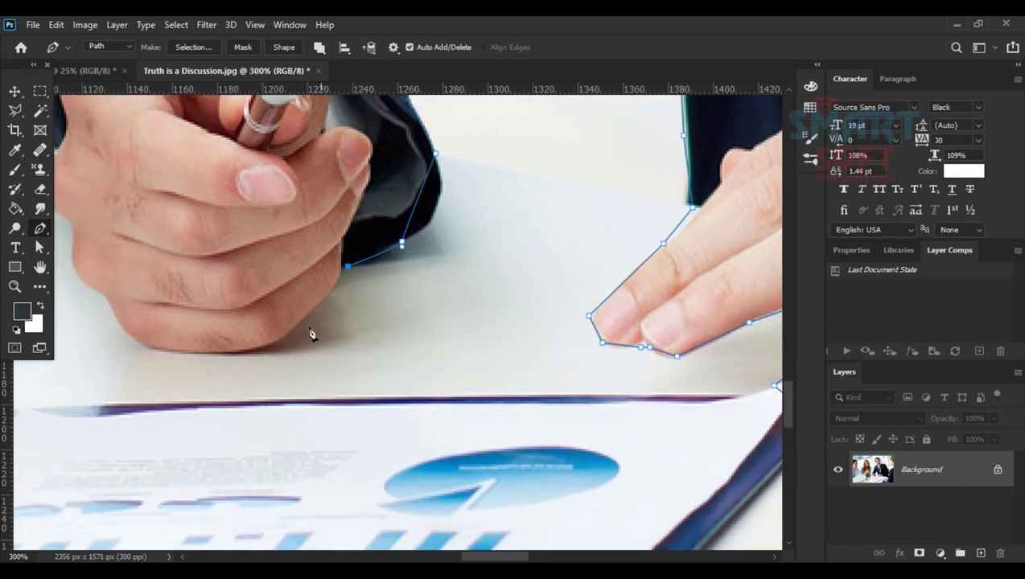
{"action": "left_click", "coordinate": [272, 343]}
{"action": "left_click", "coordinate": [138, 348]}
{"action": "left_click_drag", "start_coordinate": [139, 348], "coordinate": [309, 408]}
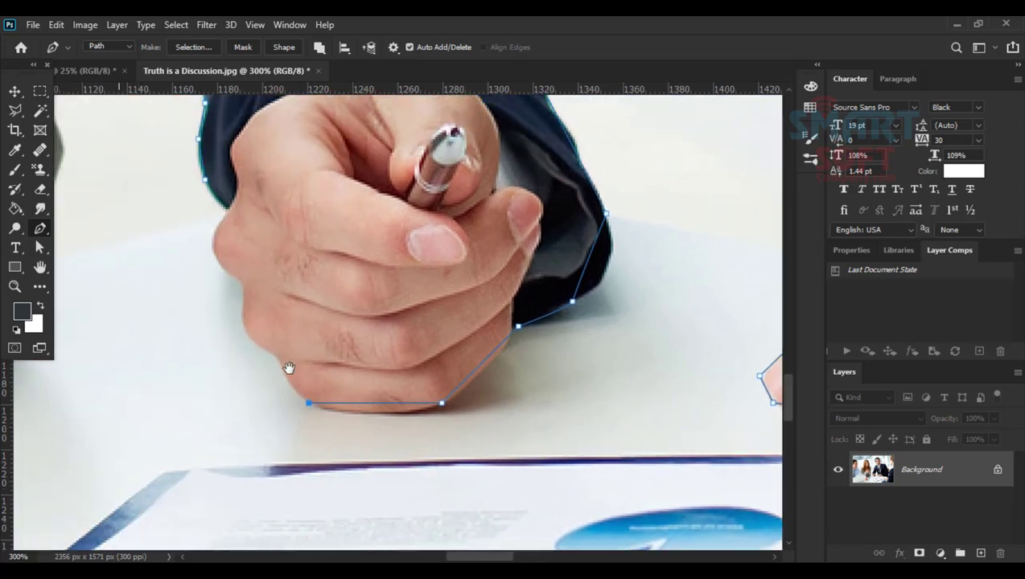
{"action": "left_click", "coordinate": [250, 345]}
{"action": "left_click", "coordinate": [235, 293]}
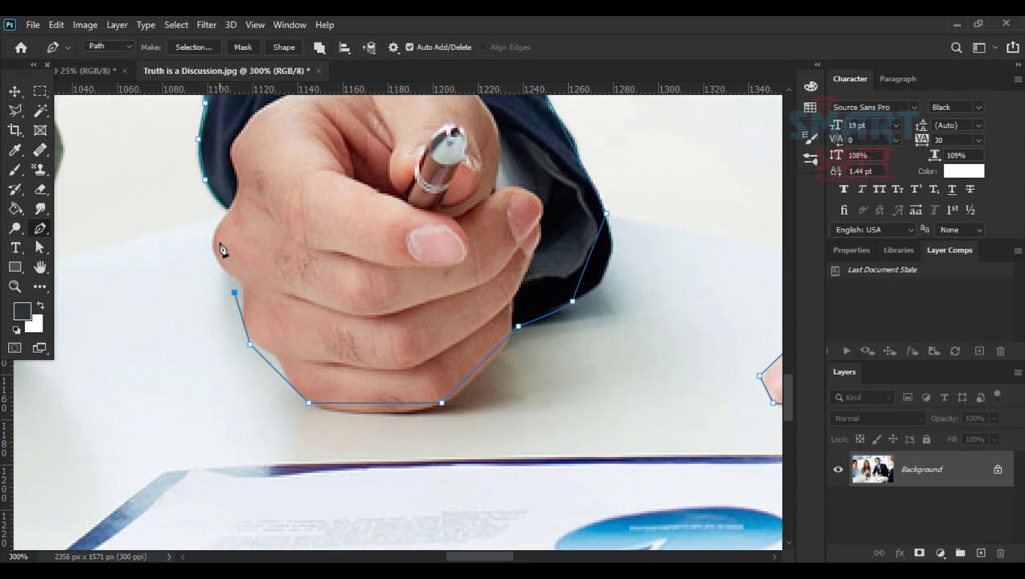
{"action": "left_click", "coordinate": [218, 239]}
{"action": "left_click", "coordinate": [214, 204]}
{"action": "left_click", "coordinate": [208, 184]}
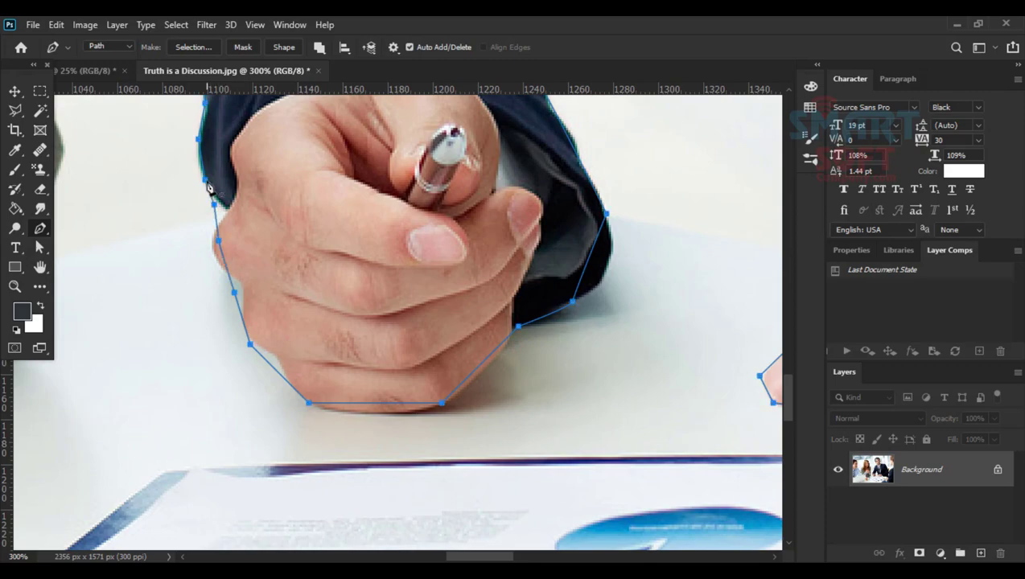
- Examine the closed path around the whole man, and check its fit along the right sleeve and fist up close
{"action": "key", "text": "ctrl+0"}
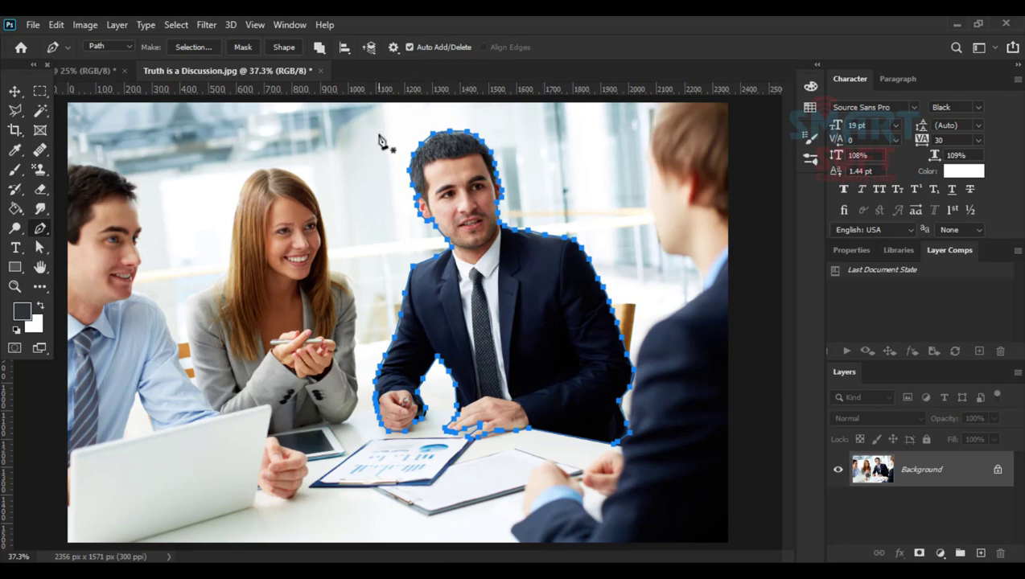
{"action": "key", "text": "ctrl+plus"}
{"action": "key", "text": "ctrl+plus"}
{"action": "key", "text": "ctrl+plus"}
{"action": "key", "text": "ctrl+plus"}
{"action": "key", "text": "ctrl+plus"}
{"action": "key", "text": "ctrl+plus"}
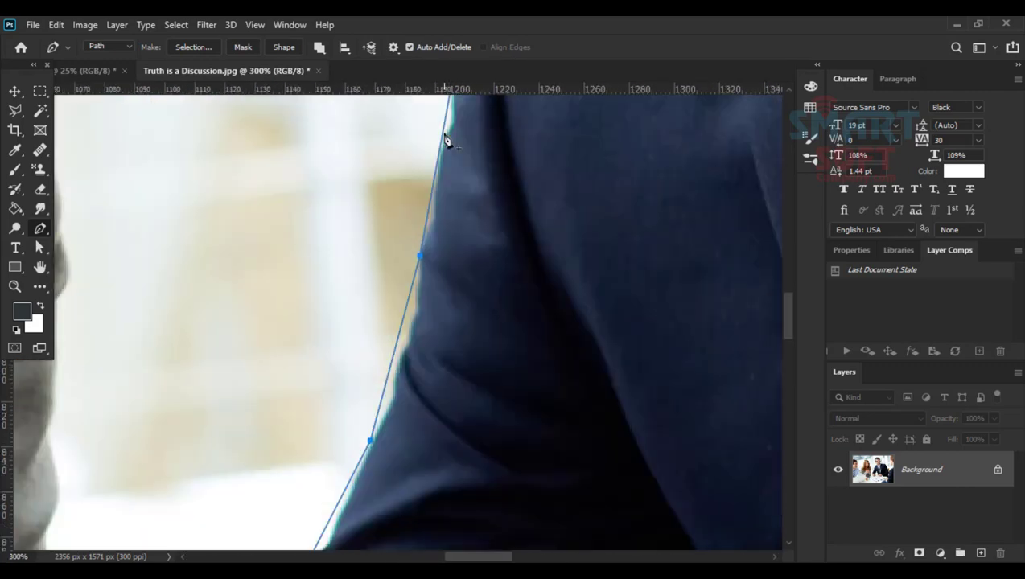
{"action": "left_click_drag", "start_coordinate": [543, 386], "coordinate": [469, 155]}
{"action": "left_click_drag", "start_coordinate": [570, 460], "coordinate": [489, 203]}
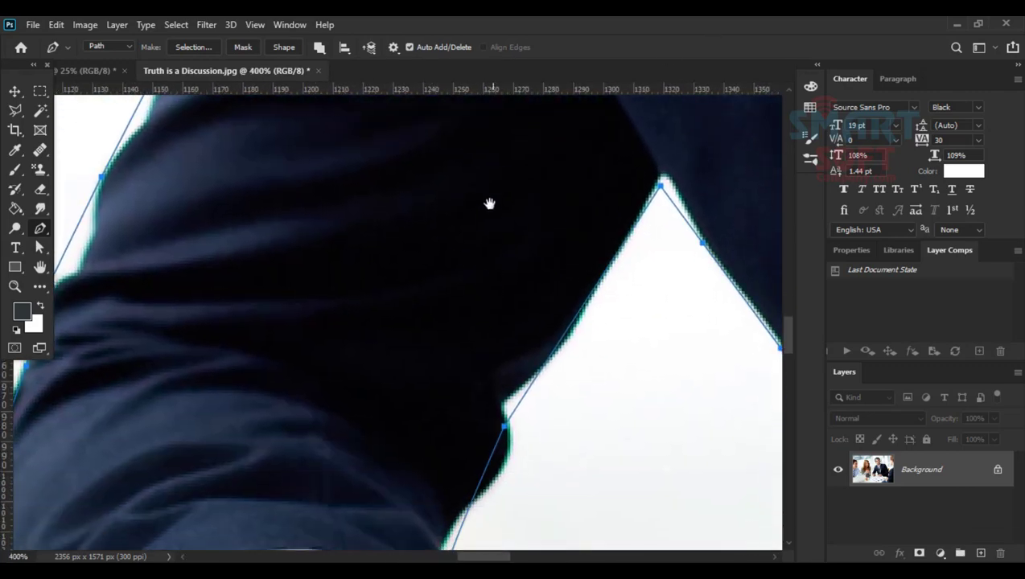
{"action": "left_click_drag", "start_coordinate": [475, 403], "coordinate": [470, 200]}
{"action": "left_click_drag", "start_coordinate": [426, 441], "coordinate": [622, 231]}
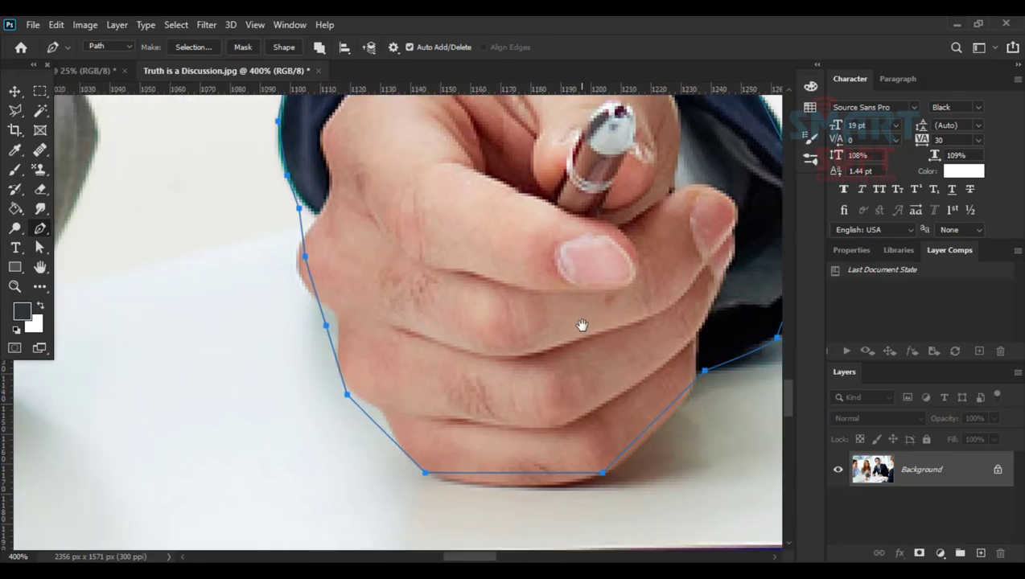
{"action": "left_click_drag", "start_coordinate": [581, 325], "coordinate": [515, 227]}
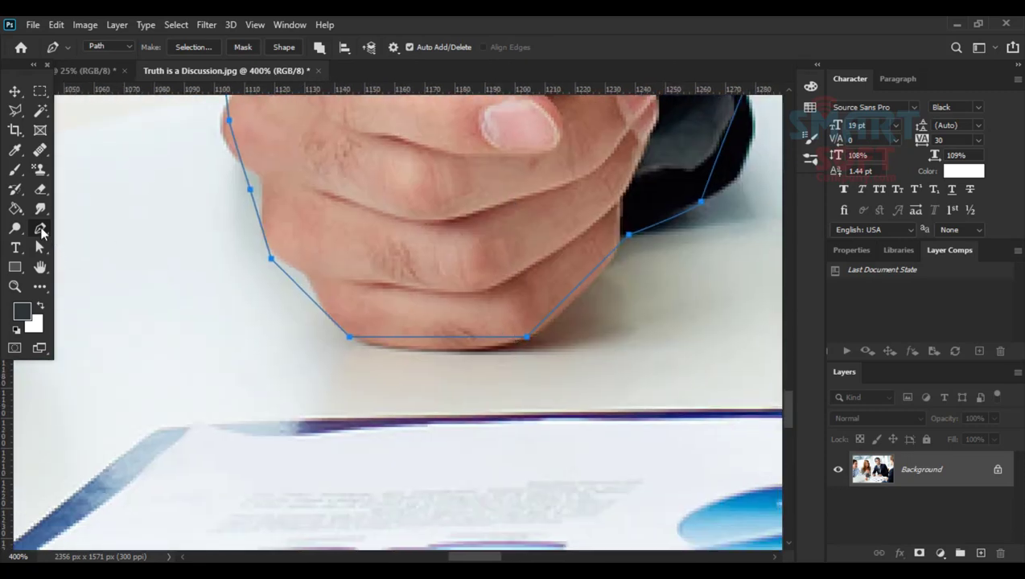
- Move the anchor point at the bottom of the fist, on the sleeve side, down to the hand's edge with the Direct Selection Tool
{"action": "right_click", "coordinate": [40, 232]}
{"action": "left_click", "coordinate": [108, 299]}
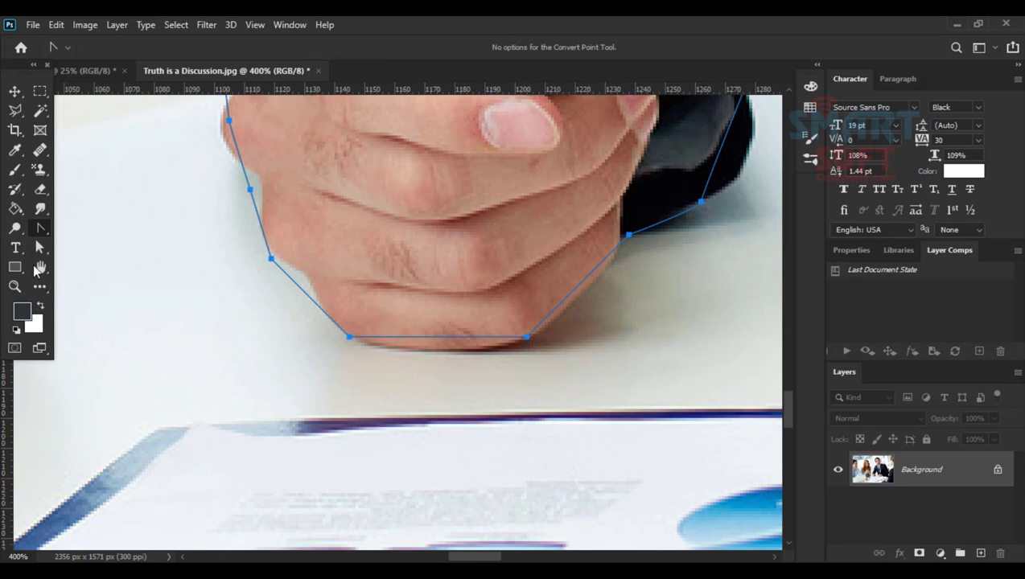
{"action": "left_click", "coordinate": [39, 247]}
{"action": "right_click", "coordinate": [40, 252]}
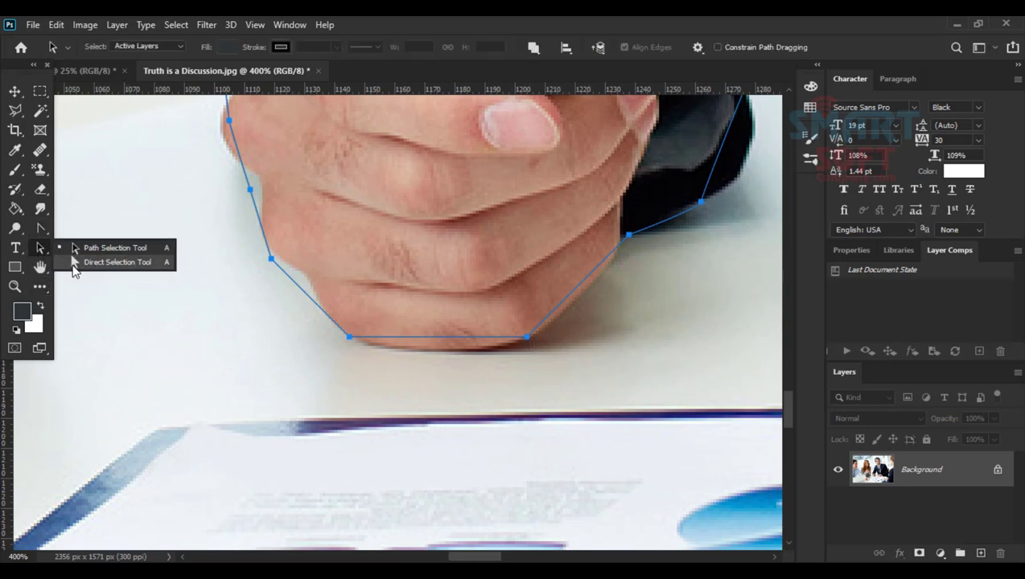
{"action": "left_click", "coordinate": [72, 266]}
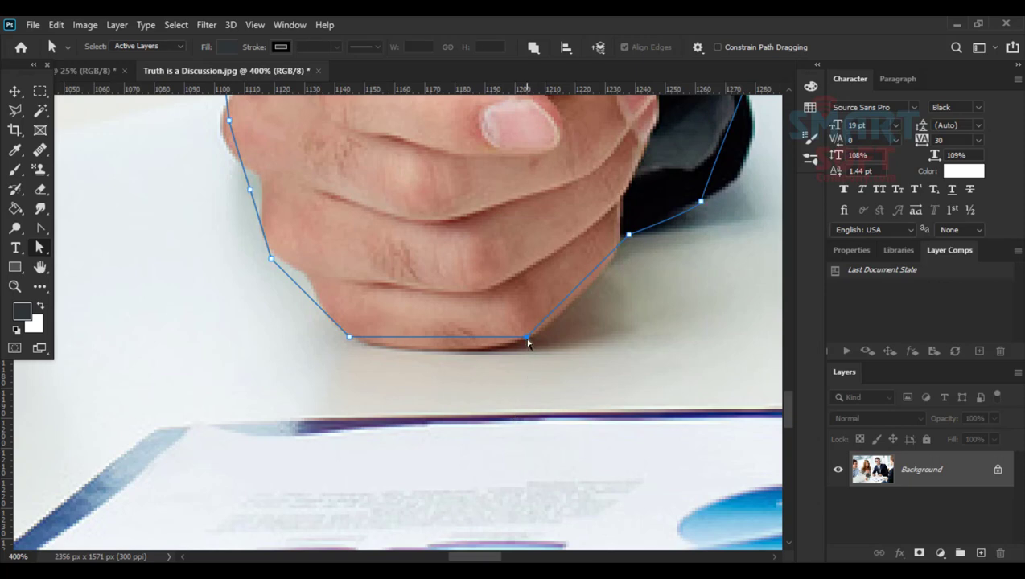
{"action": "left_click_drag", "start_coordinate": [528, 338], "coordinate": [531, 350]}
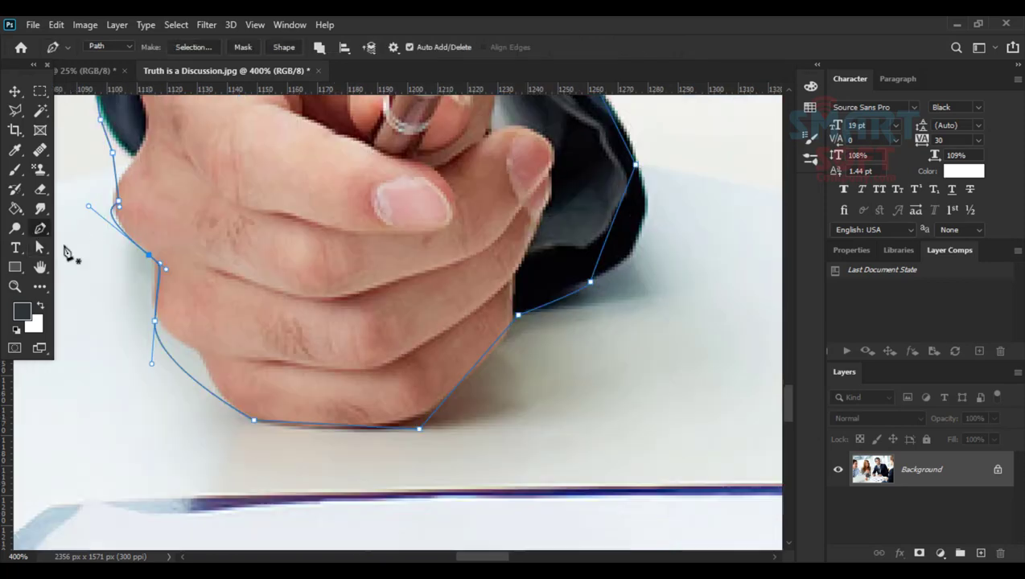
- Convert the corner anchor point at the bottom outer side of the fist to a smooth point that rounds the path there
{"action": "scroll", "coordinate": [316, 367], "scroll_direction": "down", "scroll_amount": 3}
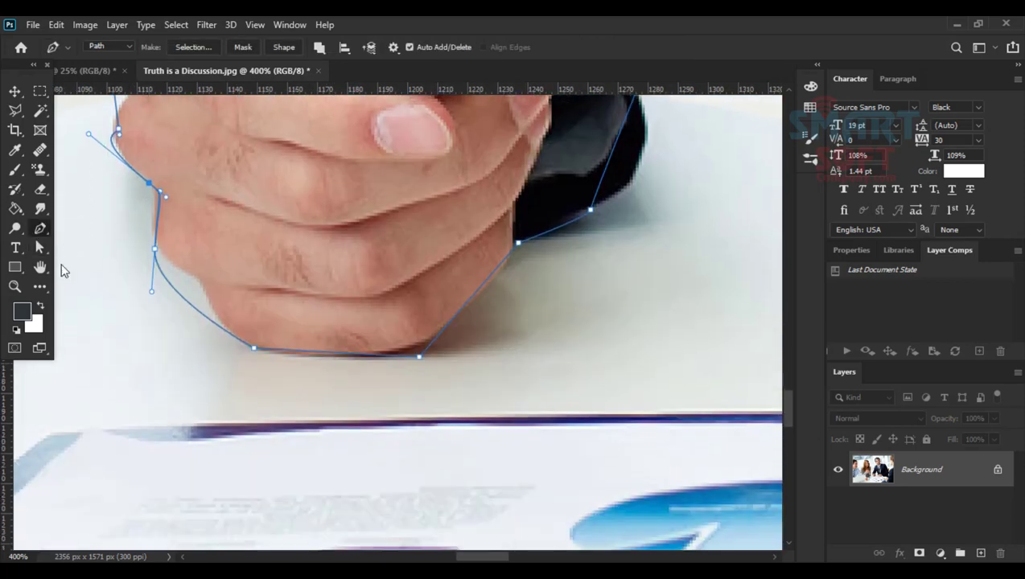
{"action": "left_click", "coordinate": [15, 91]}
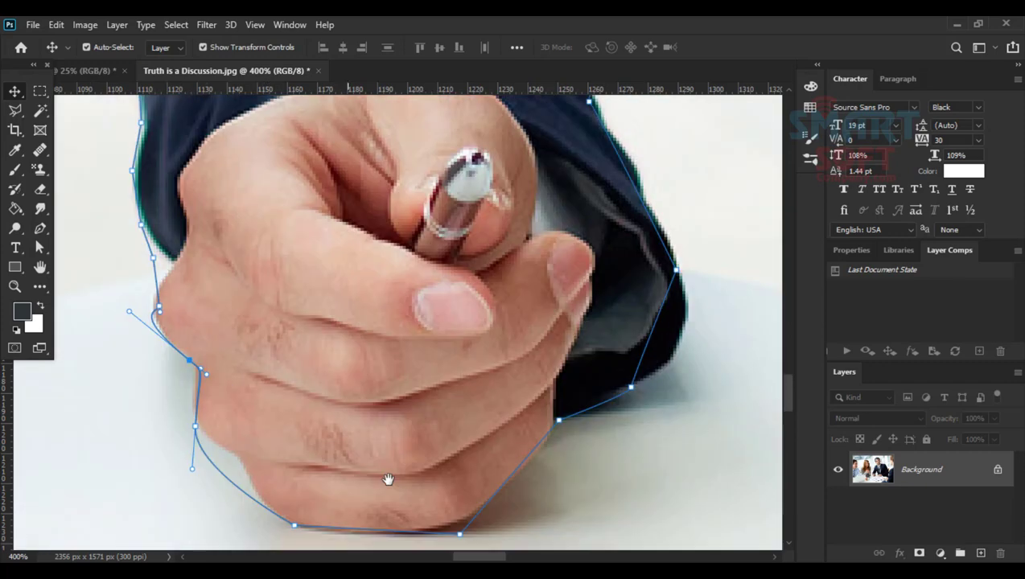
{"action": "scroll", "coordinate": [338, 358], "scroll_direction": "down", "scroll_amount": 2}
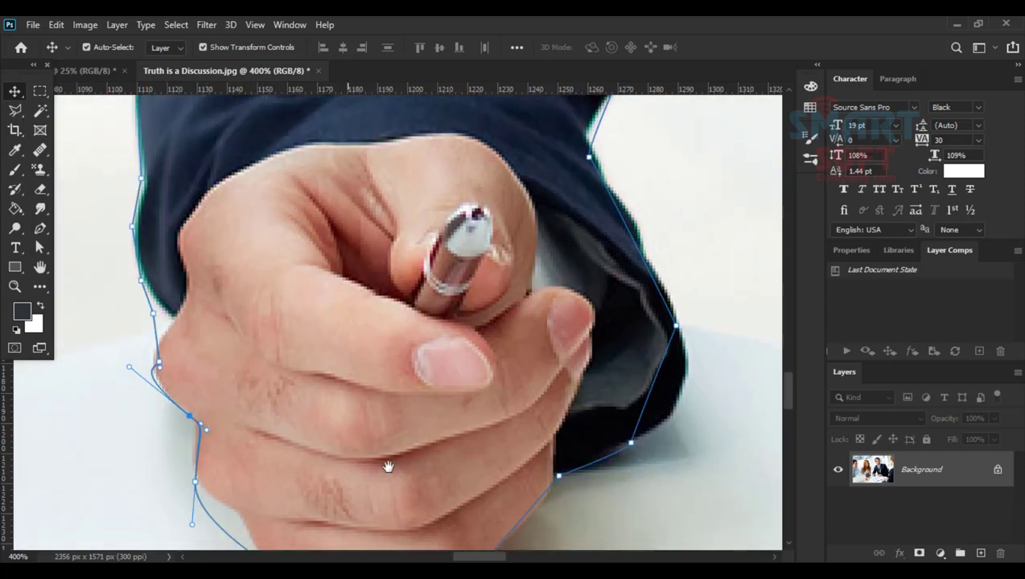
{"action": "scroll", "coordinate": [161, 306], "scroll_direction": "down", "scroll_amount": 5}
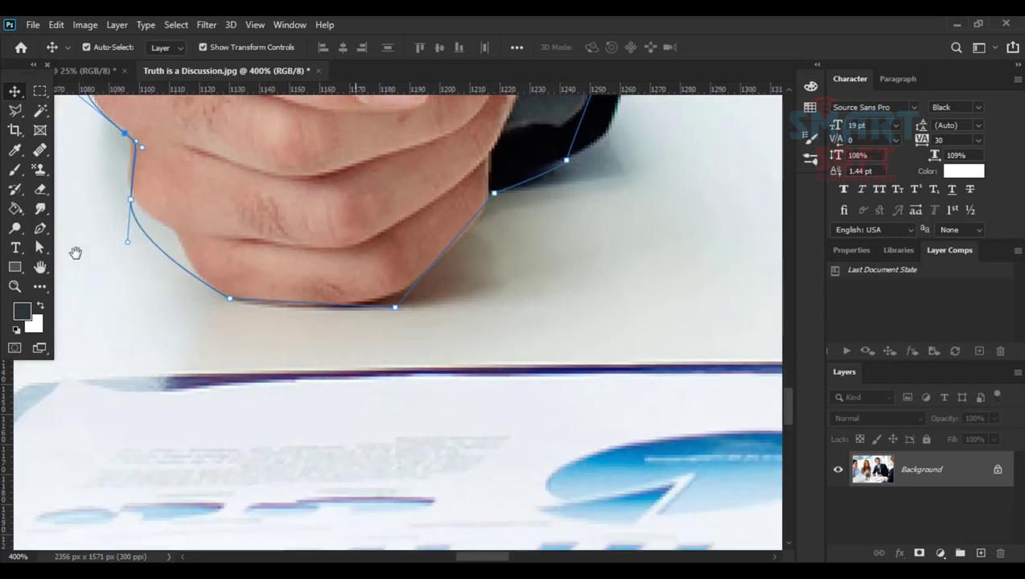
{"action": "left_click", "coordinate": [40, 231]}
{"action": "right_click", "coordinate": [47, 234]}
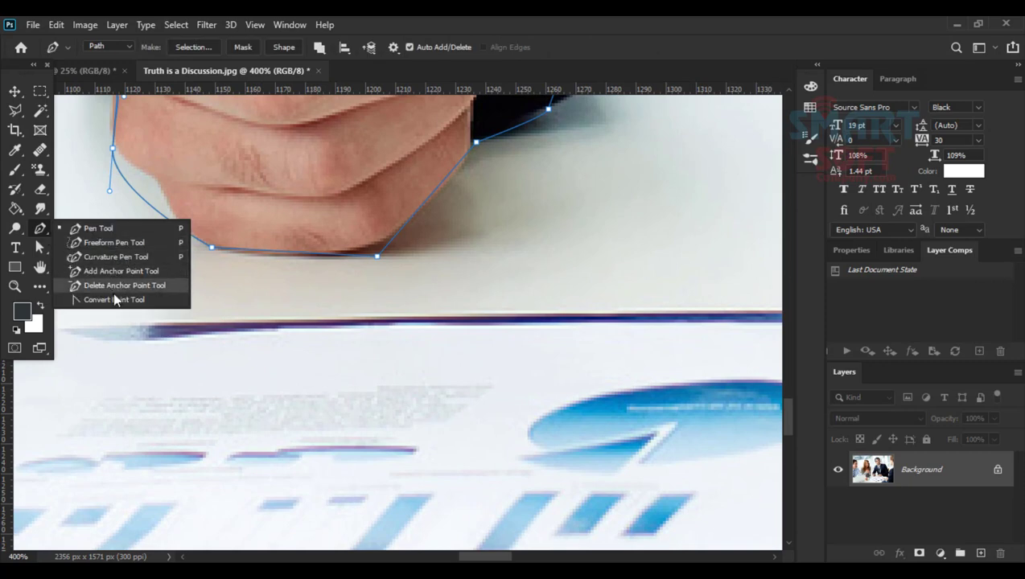
{"action": "left_click", "coordinate": [115, 296]}
{"action": "left_click_drag", "start_coordinate": [114, 256], "coordinate": [208, 330]}
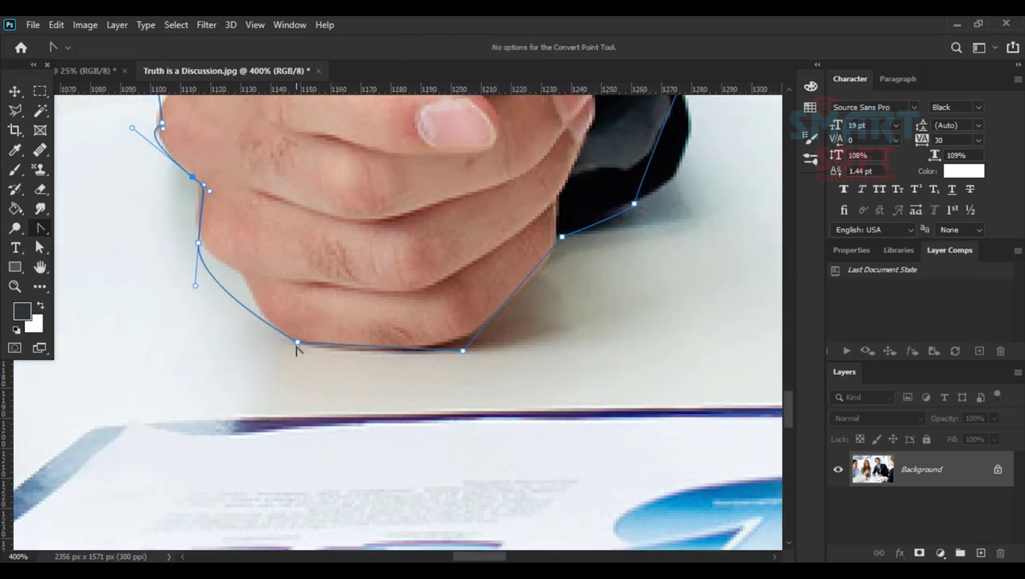
{"action": "left_click_drag", "start_coordinate": [297, 343], "coordinate": [261, 333]}
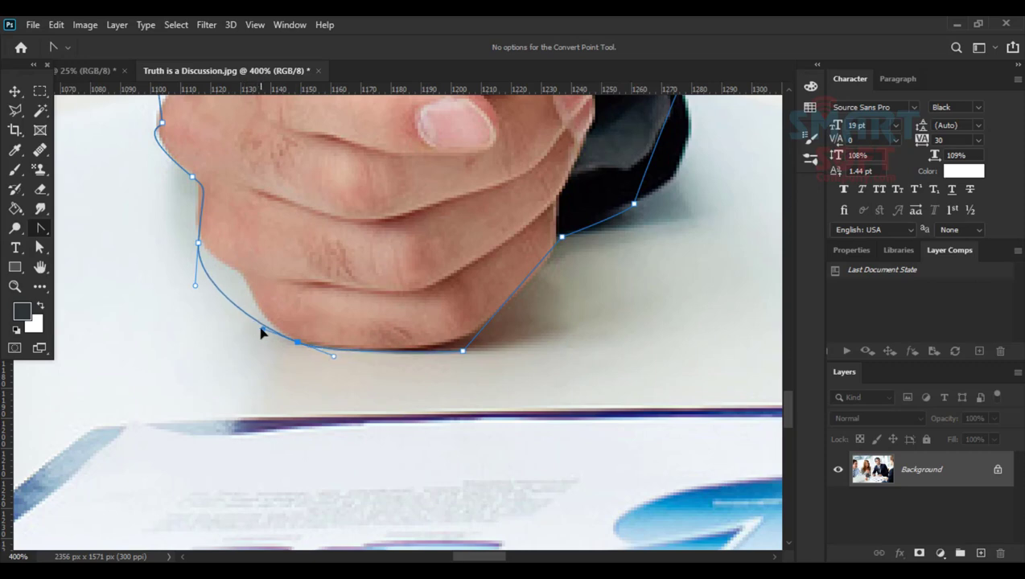
- Move the anchor point beside the cuff inward to the notch where the sleeve meets the outer side of the hand
{"action": "left_click_drag", "start_coordinate": [291, 386], "coordinate": [353, 519]}
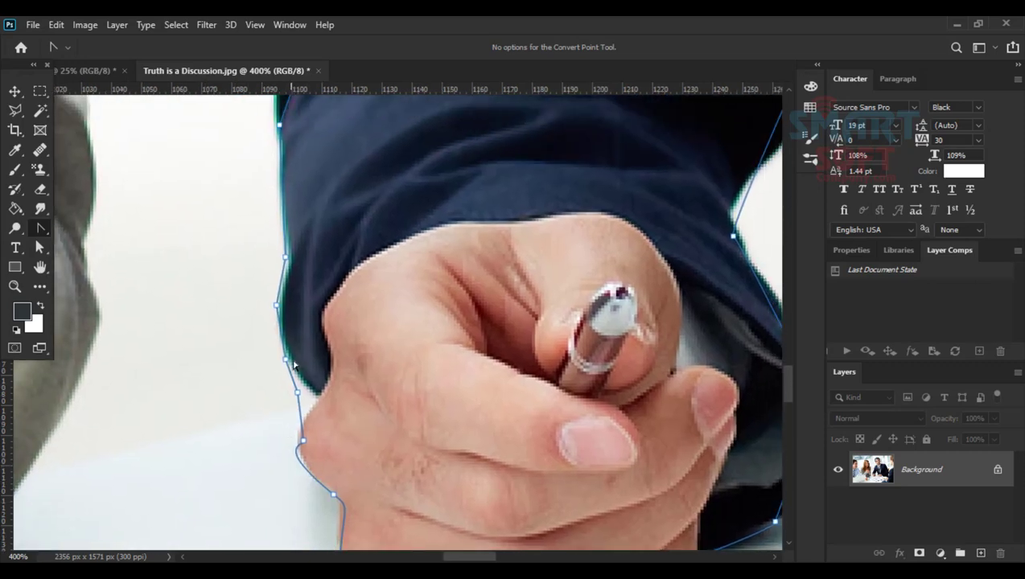
{"action": "mouse_move", "coordinate": [296, 397]}
{"action": "left_mouse_down"}
{"action": "mouse_move", "coordinate": [327, 402]}
{"action": "mouse_move", "coordinate": [313, 401]}
{"action": "left_mouse_up"}
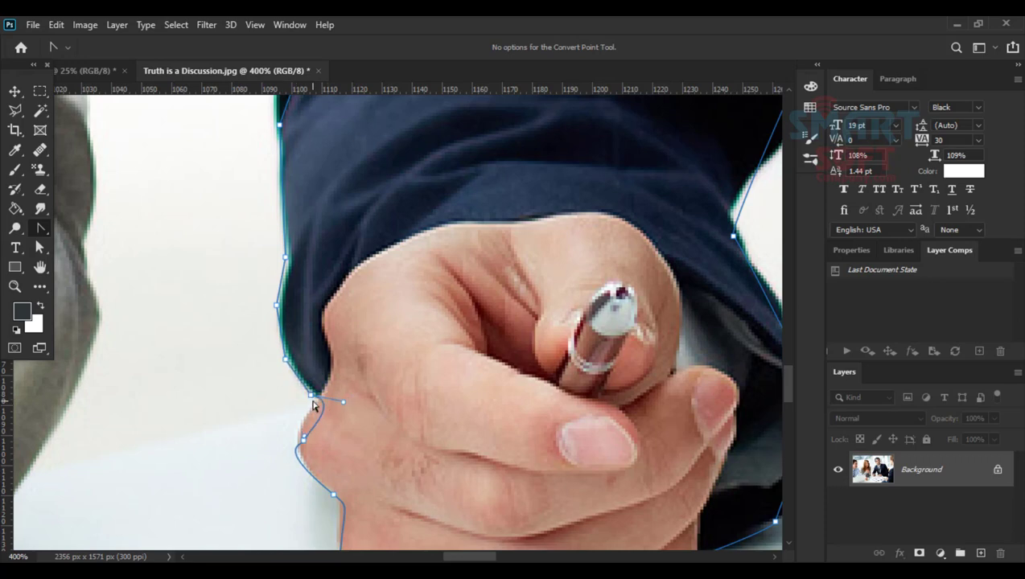
{"action": "key", "text": "ctrl+z"}
{"action": "left_click", "coordinate": [38, 231]}
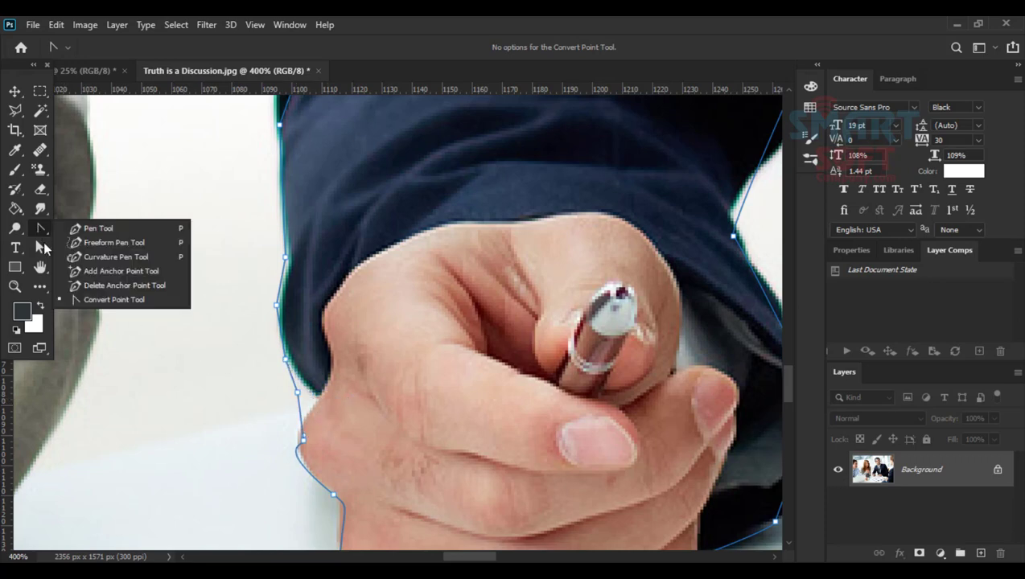
{"action": "left_click", "coordinate": [40, 248]}
{"action": "left_click", "coordinate": [67, 264]}
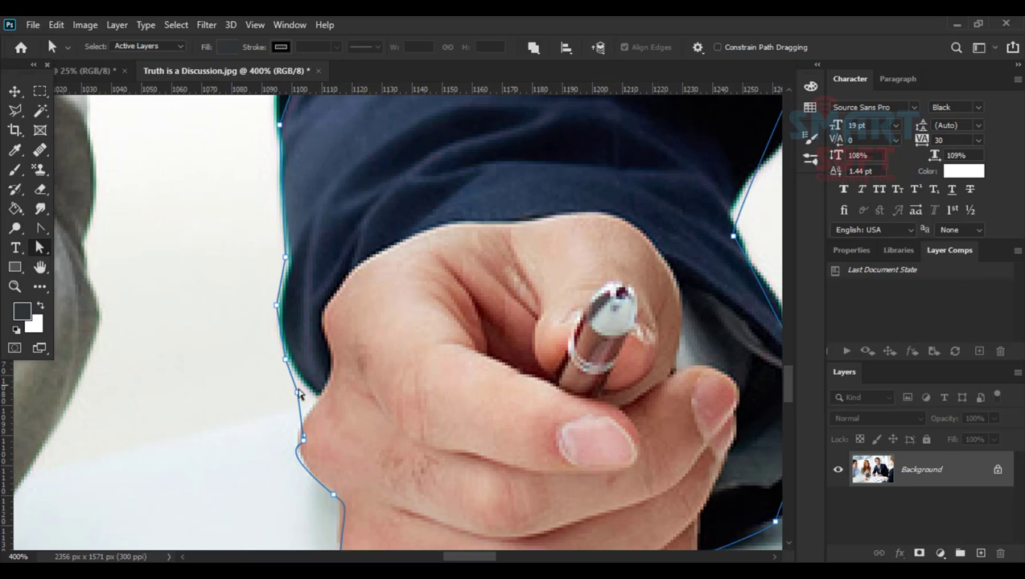
{"action": "left_click_drag", "start_coordinate": [297, 393], "coordinate": [322, 398]}
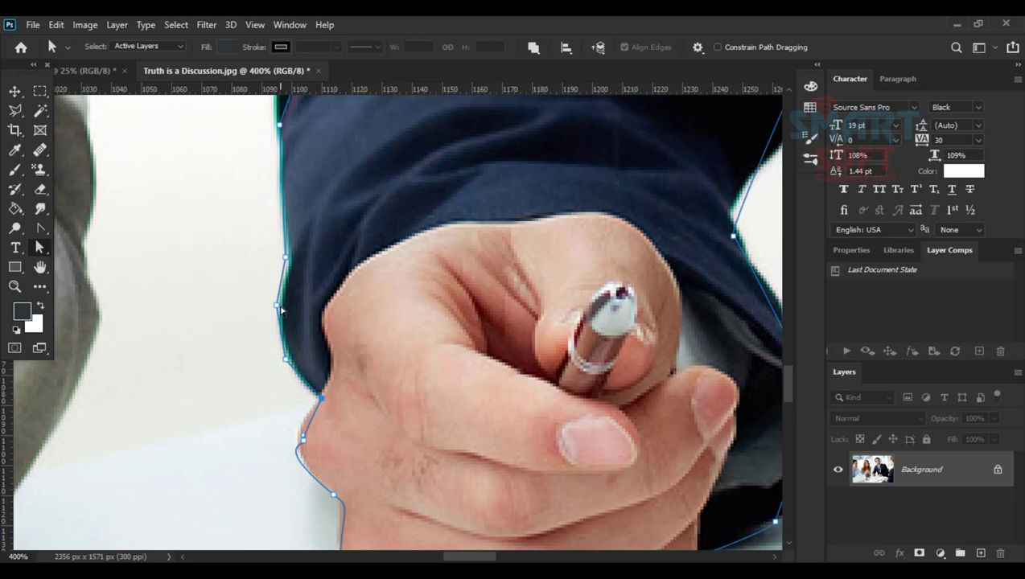
- Reposition two anchor points along the sleeve's outer edge above the cuff so the path follows the fabric outline
{"action": "scroll", "coordinate": [272, 334], "scroll_direction": "up", "scroll_amount": 2}
{"action": "left_click_drag", "start_coordinate": [277, 344], "coordinate": [282, 337]}
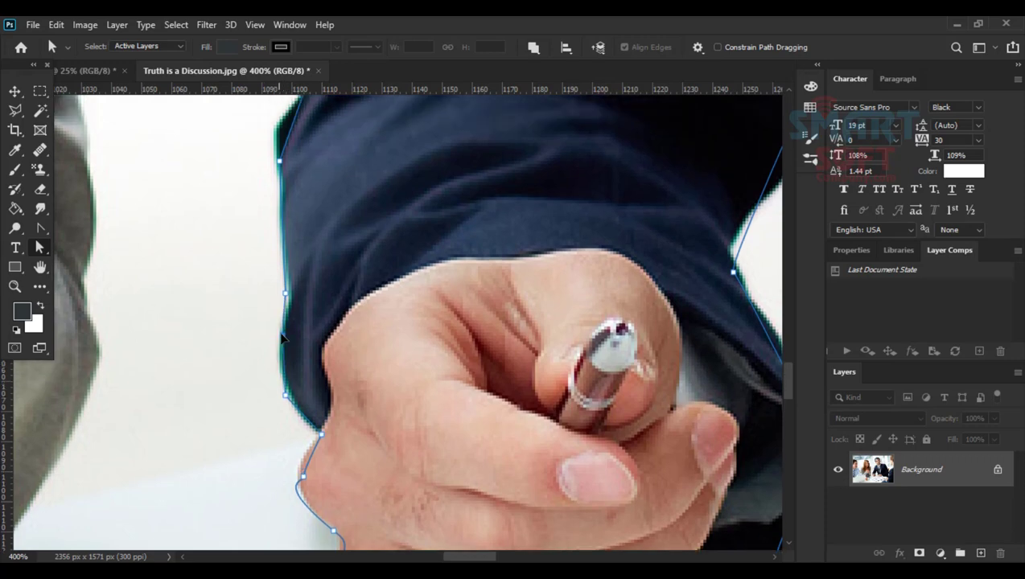
{"action": "scroll", "coordinate": [288, 289], "scroll_direction": "up", "scroll_amount": 5}
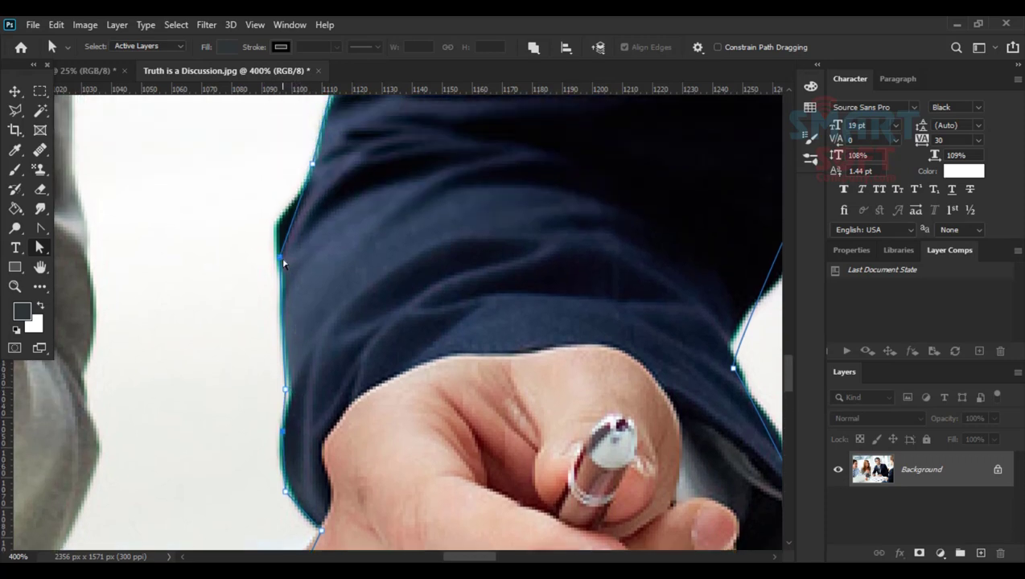
{"action": "left_click_drag", "start_coordinate": [283, 263], "coordinate": [278, 241]}
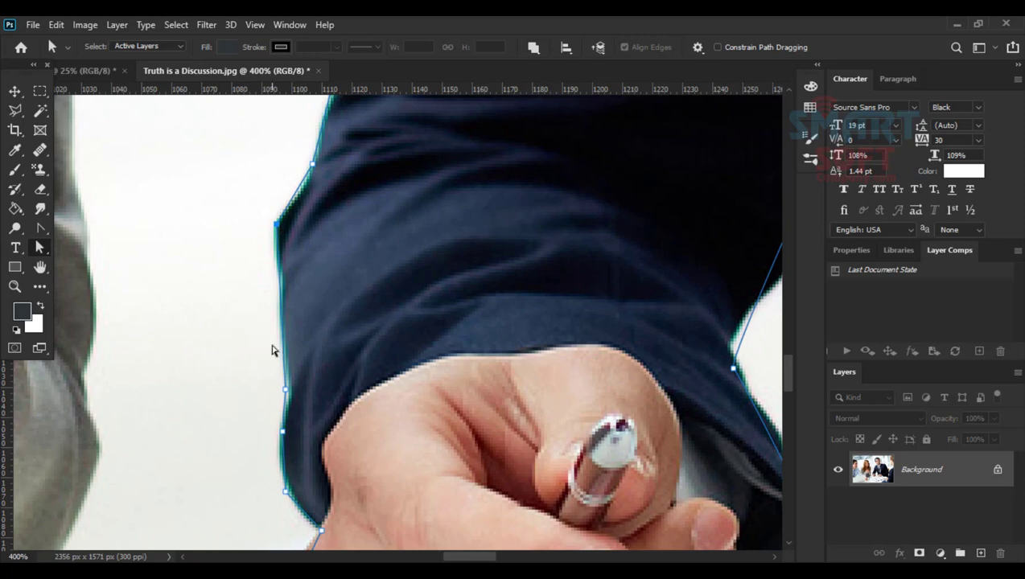
- Try to fit the path around the first knuckle below the cuff by moving its anchor point outward
{"action": "scroll", "coordinate": [278, 346], "scroll_direction": "down", "scroll_amount": 5}
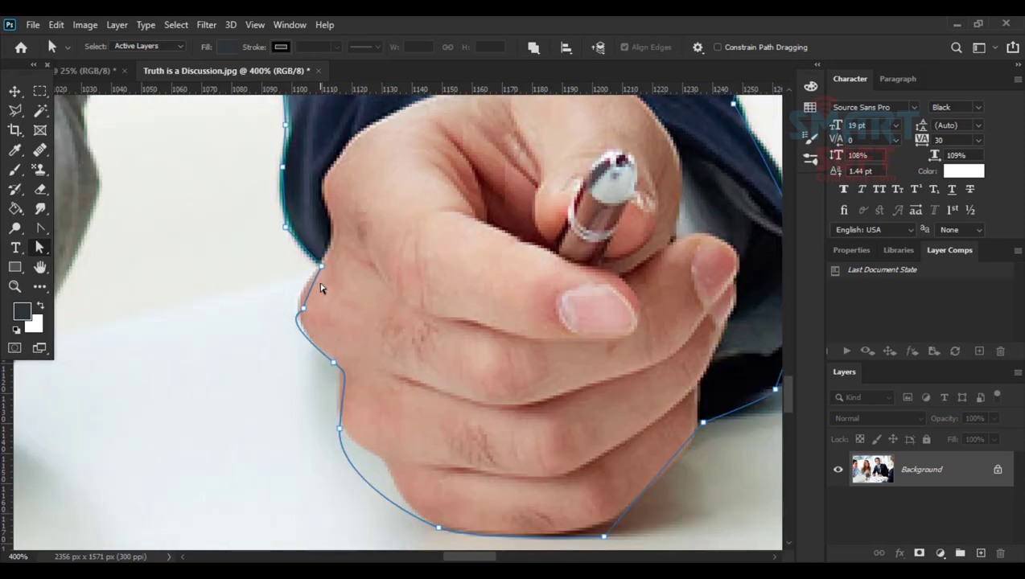
{"action": "left_click", "coordinate": [301, 313]}
{"action": "left_click_drag", "start_coordinate": [302, 314], "coordinate": [296, 320]}
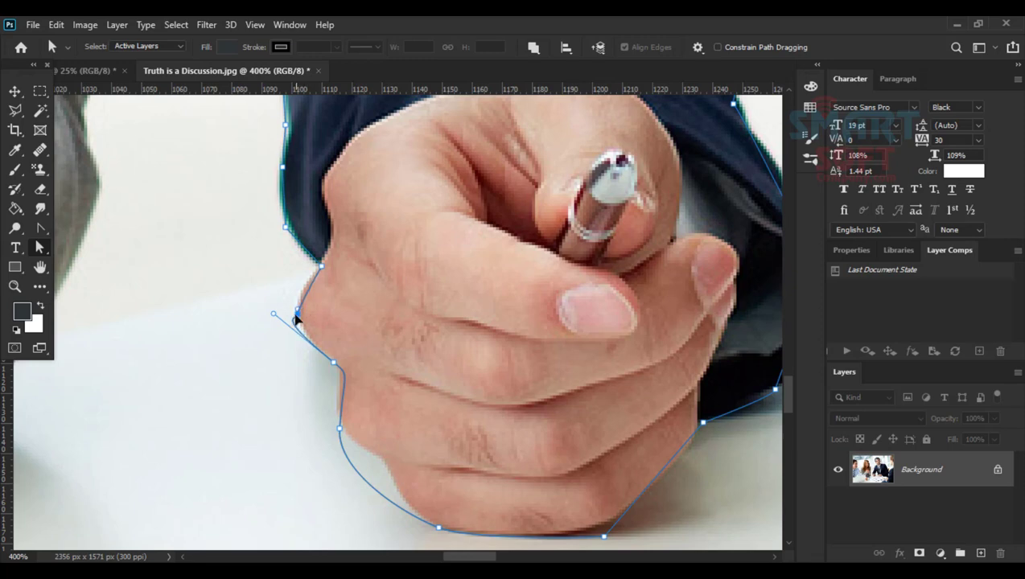
- Delete the surplus anchor point at the first knuckle below the cuff with the Delete Anchor Point Tool
{"action": "right_click", "coordinate": [39, 248]}
{"action": "left_click", "coordinate": [42, 228]}
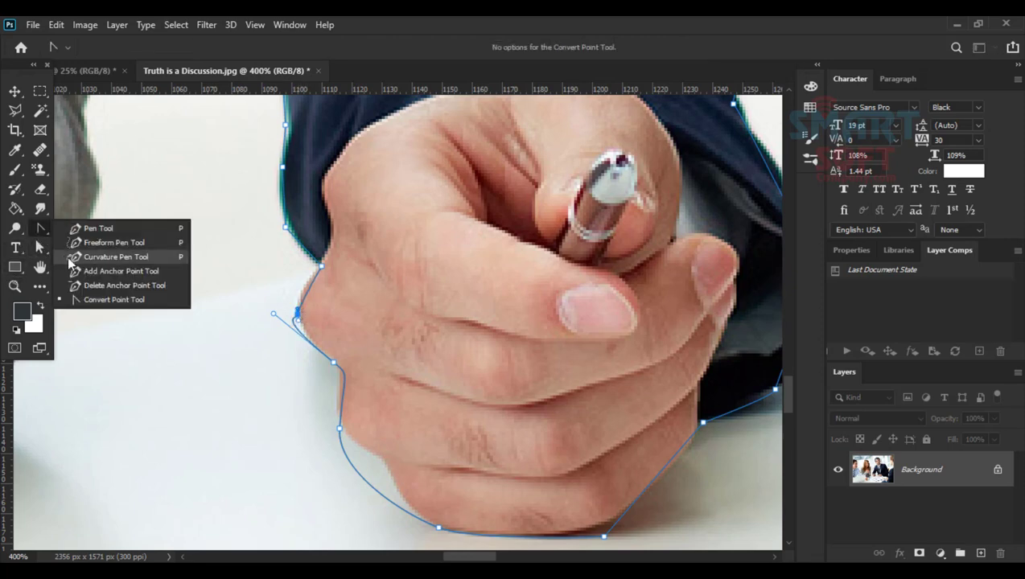
{"action": "left_click", "coordinate": [89, 286]}
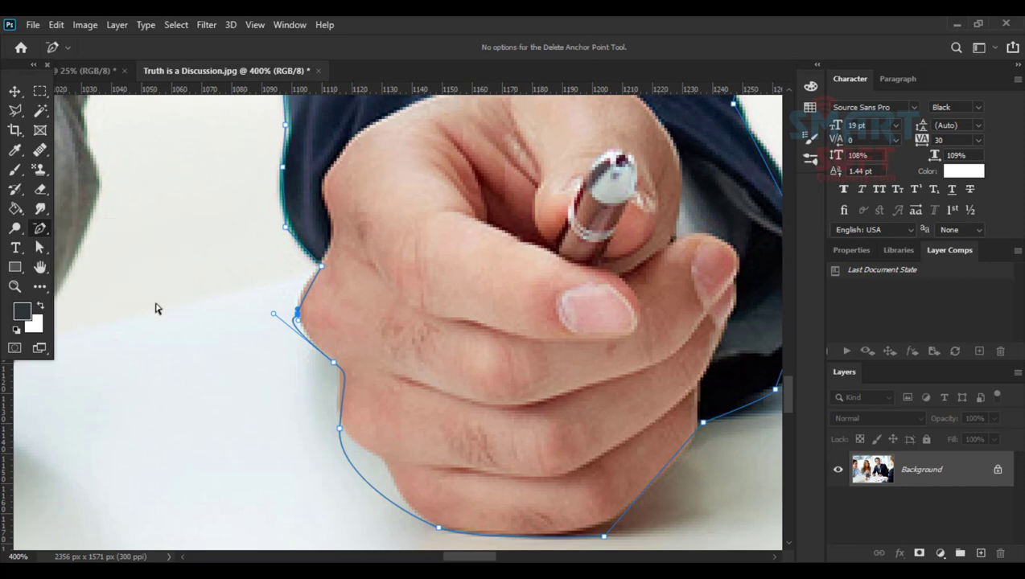
{"action": "left_click", "coordinate": [299, 316]}
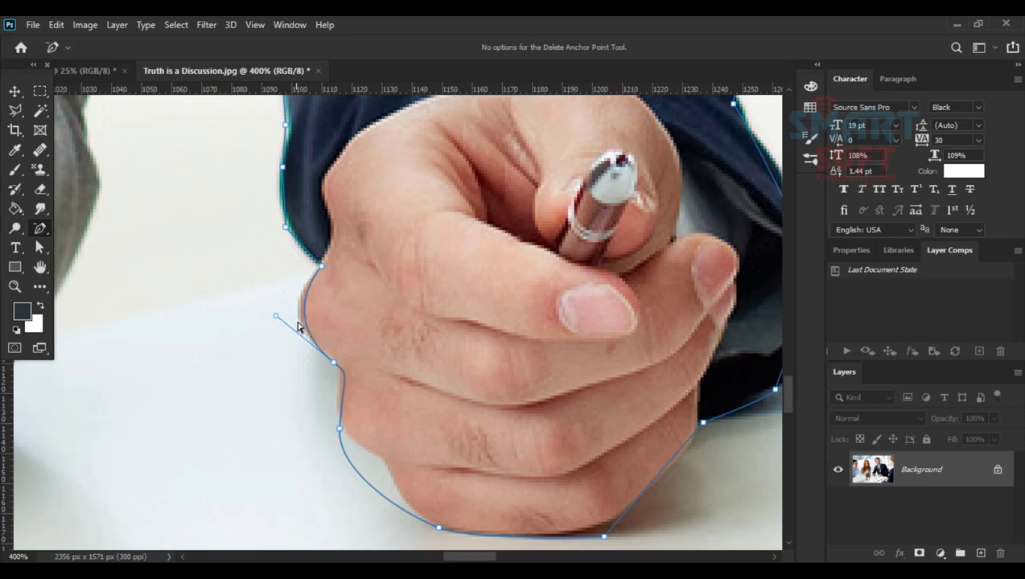
- Reshape the path along the fist's lower outer side by adjusting the direction handles of its two anchor points with the Convert Point Tool
{"action": "left_click", "coordinate": [41, 248]}
{"action": "left_click", "coordinate": [40, 228]}
{"action": "left_click", "coordinate": [109, 300]}
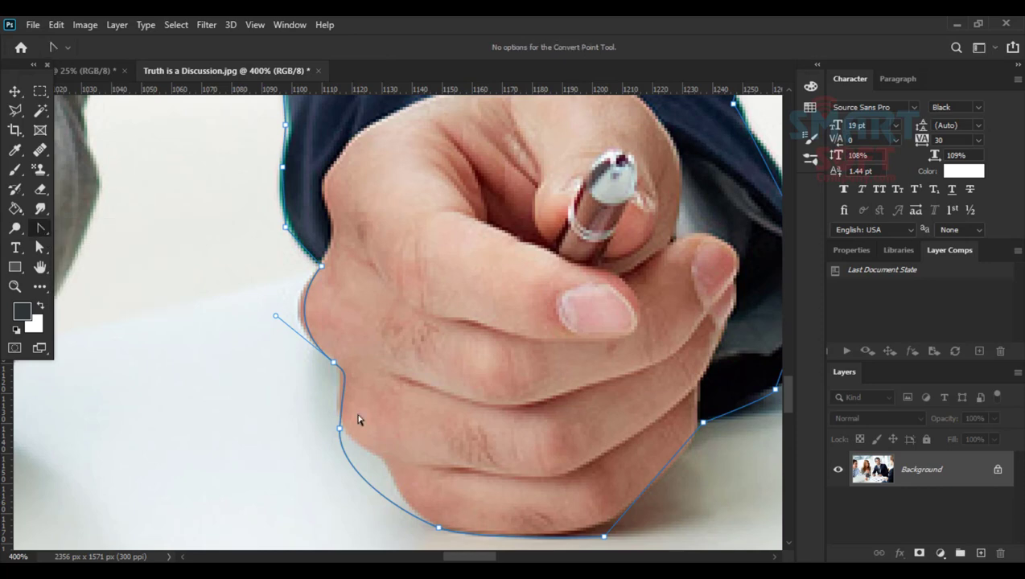
{"action": "mouse_move", "coordinate": [340, 430]}
{"action": "left_mouse_down"}
{"action": "mouse_move", "coordinate": [313, 417]}
{"action": "mouse_move", "coordinate": [338, 433]}
{"action": "left_mouse_up"}
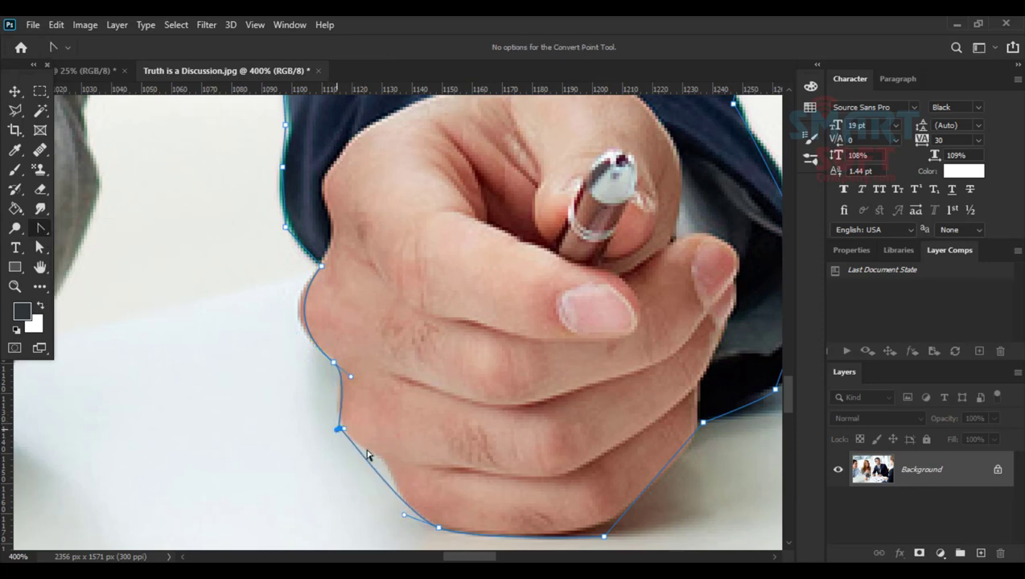
{"action": "scroll", "coordinate": [366, 455], "scroll_direction": "down", "scroll_amount": 3}
{"action": "left_click_drag", "start_coordinate": [402, 442], "coordinate": [390, 435]}
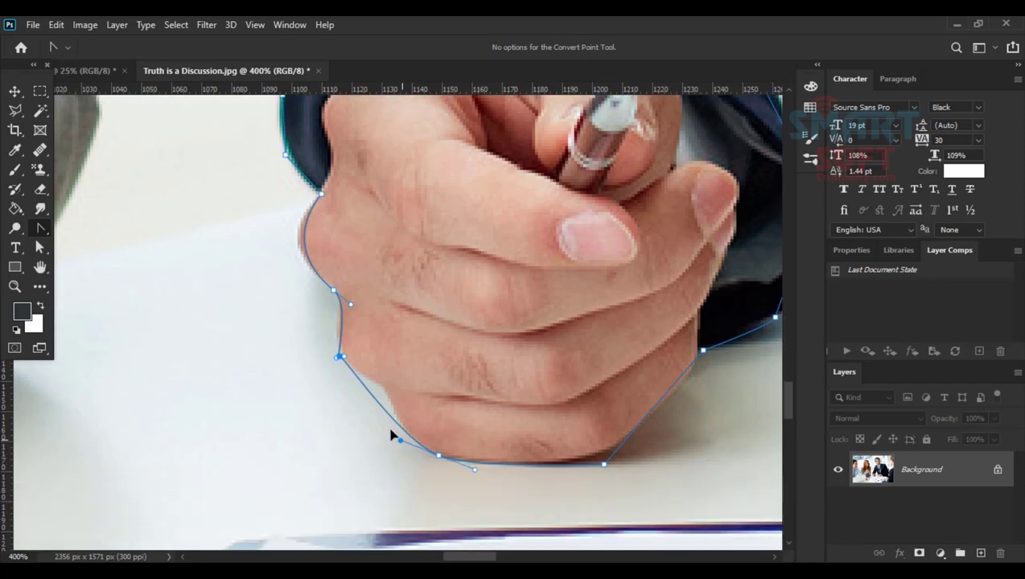
{"action": "mouse_move", "coordinate": [366, 398]}
{"action": "left_mouse_down"}
{"action": "mouse_move", "coordinate": [374, 374]}
{"action": "mouse_move", "coordinate": [349, 401]}
{"action": "left_mouse_up"}
- Add an anchor point midway along the curve on the fist's lower outer side
{"action": "right_click", "coordinate": [43, 228]}
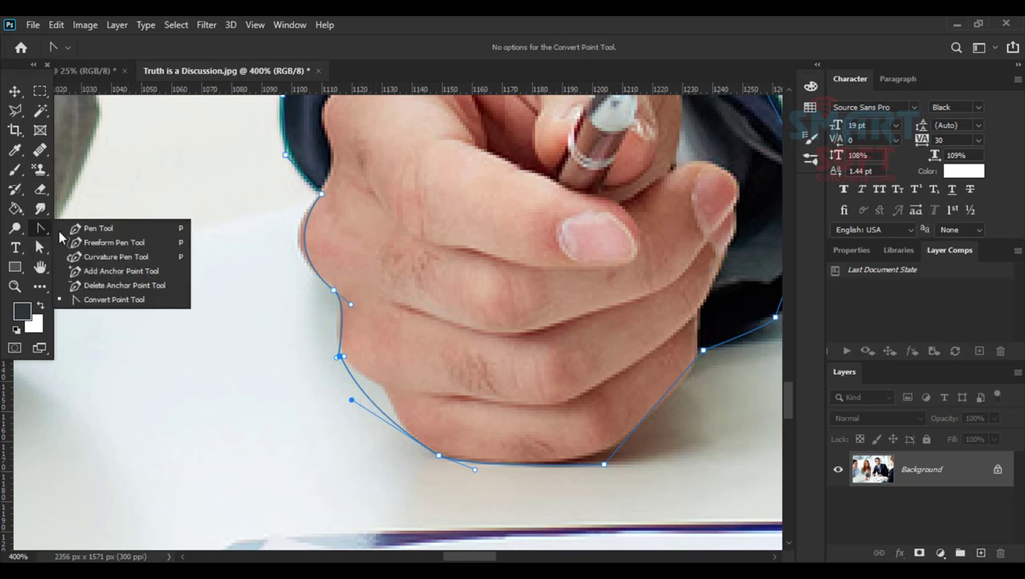
{"action": "left_click", "coordinate": [95, 271]}
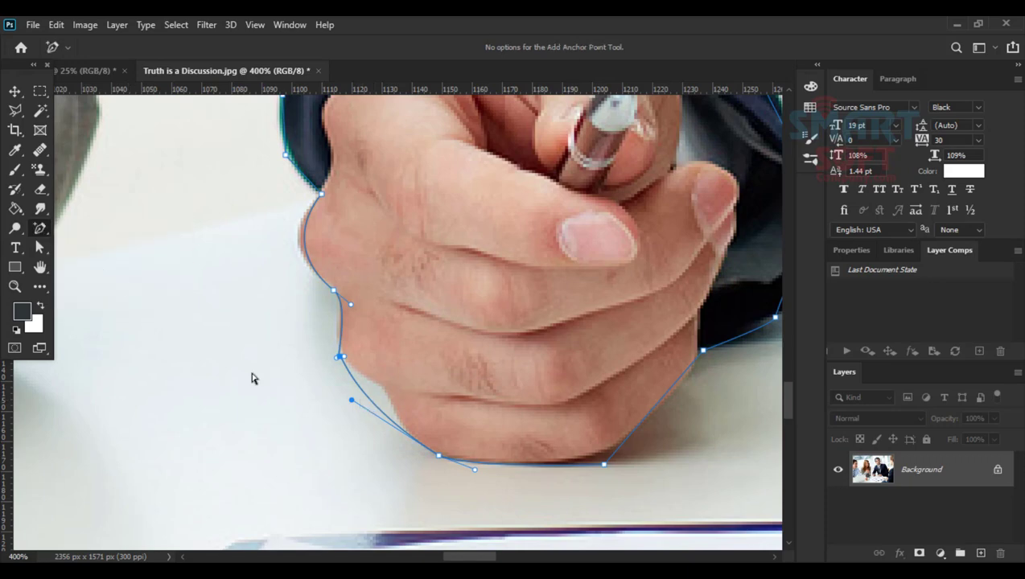
{"action": "left_click", "coordinate": [363, 399]}
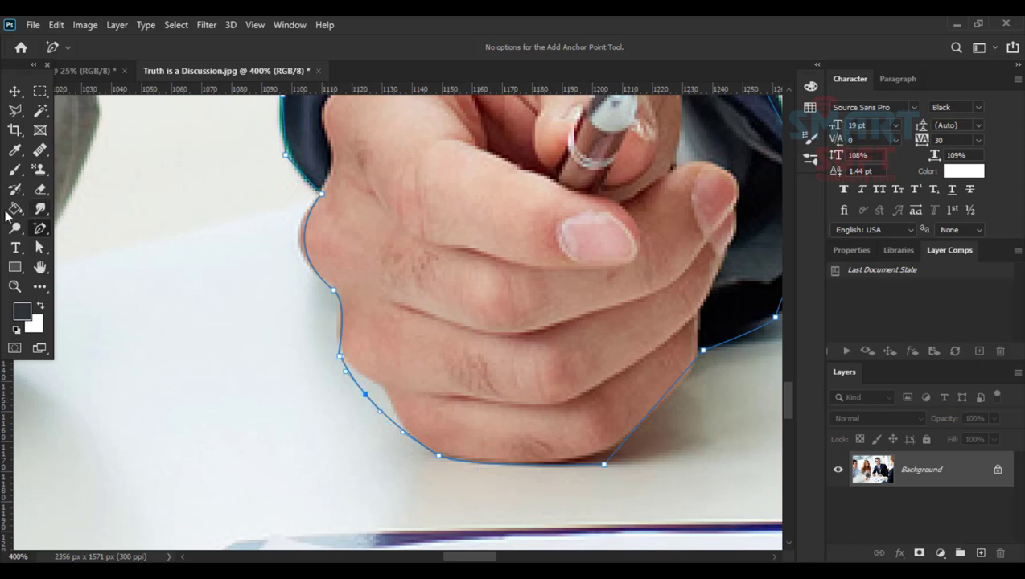
- Try to reshape the curve at the added anchor point by pulling out new direction handles with the Convert Point Tool
{"action": "key", "text": "p"}
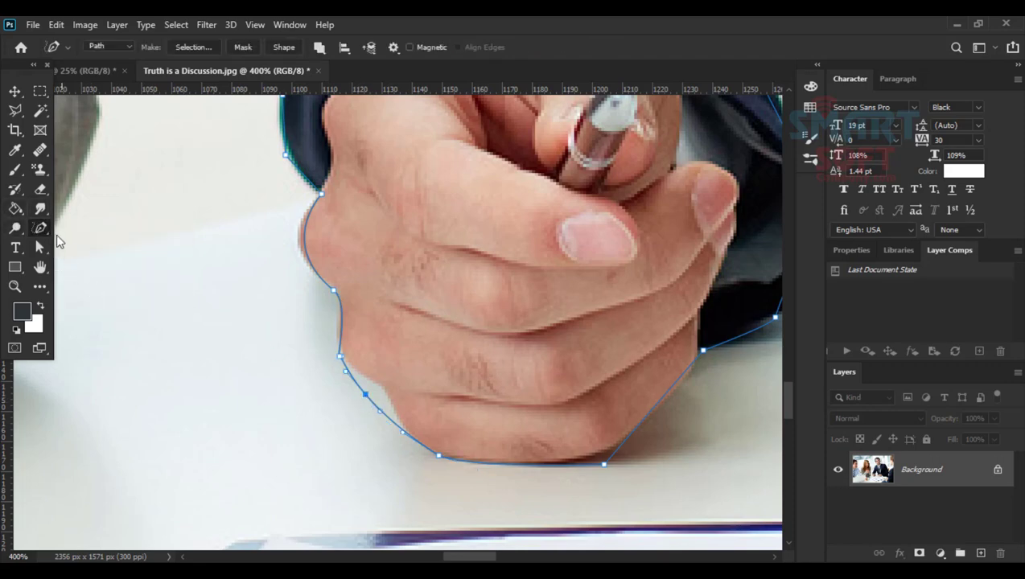
{"action": "right_click", "coordinate": [49, 231]}
{"action": "left_click", "coordinate": [100, 301]}
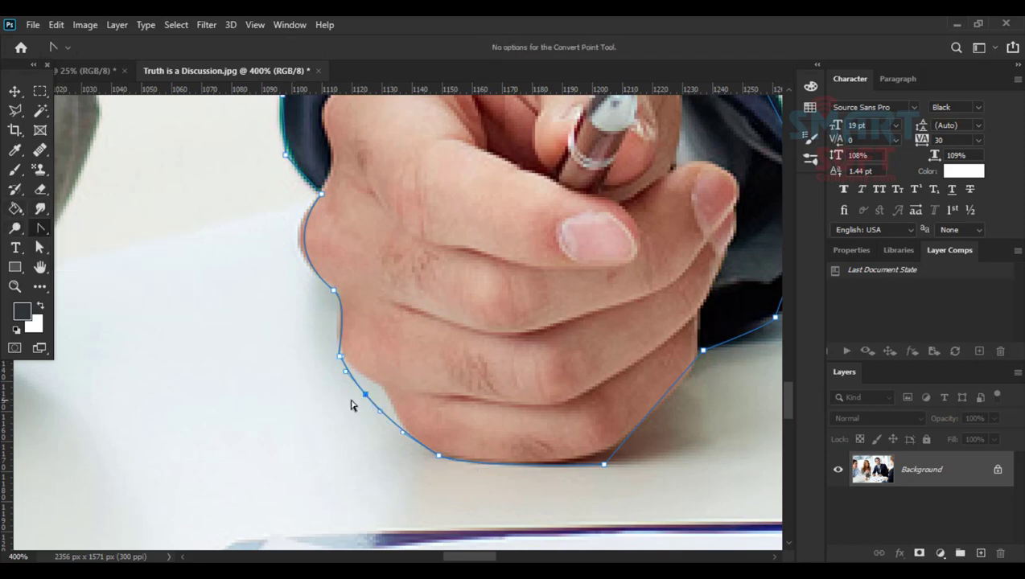
{"action": "left_click_drag", "start_coordinate": [366, 396], "coordinate": [378, 389]}
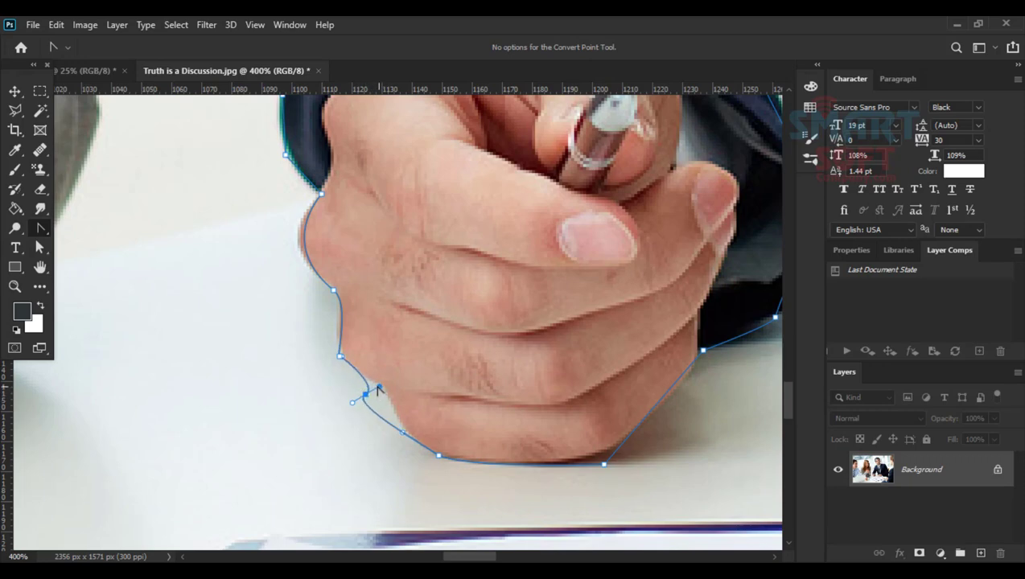
- Move the added anchor point onto the fist's lower outer edge with the Direct Selection Tool and adjust its direction handles
{"action": "left_click", "coordinate": [40, 247]}
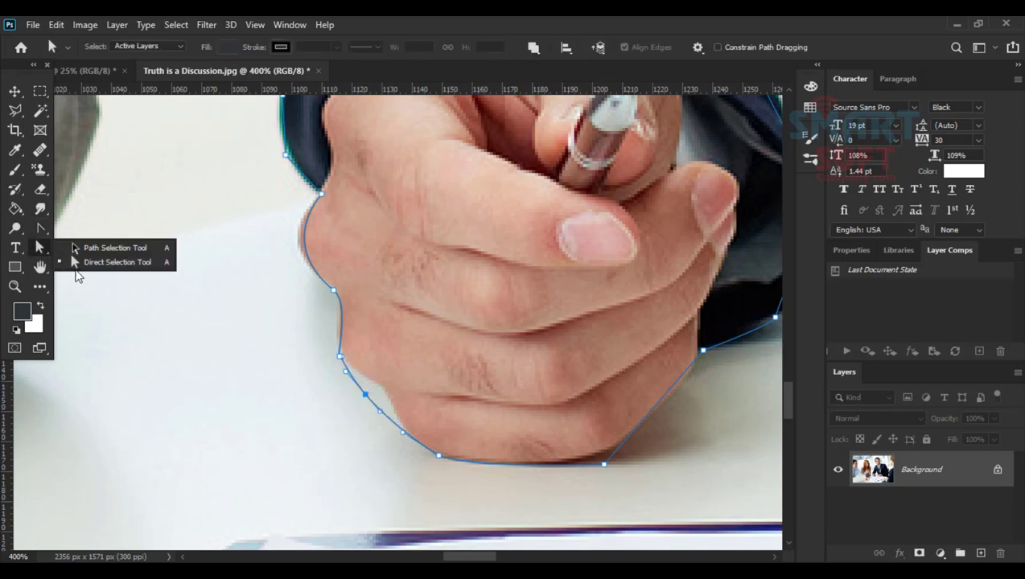
{"action": "left_click", "coordinate": [78, 263]}
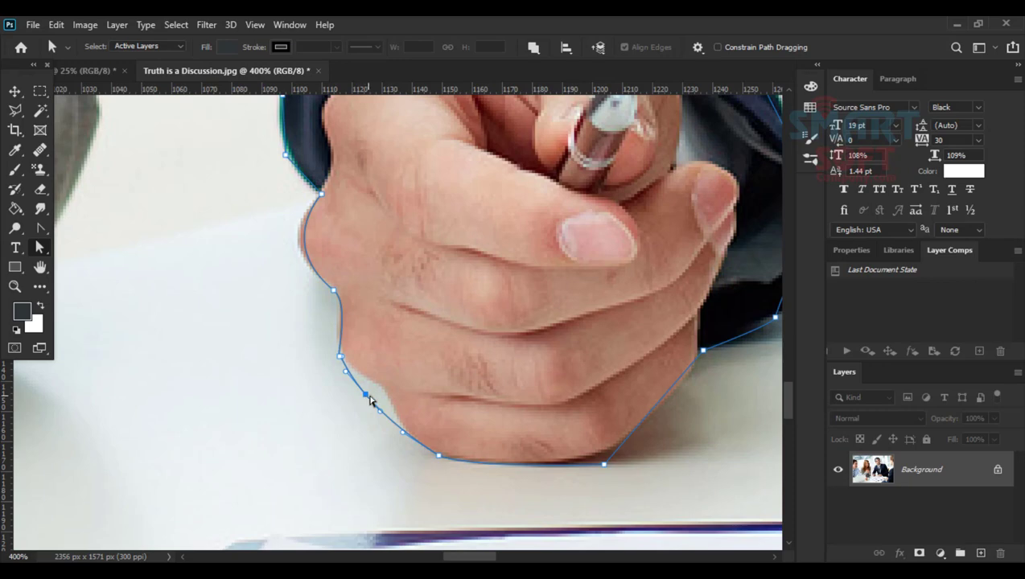
{"action": "left_click_drag", "start_coordinate": [368, 397], "coordinate": [389, 391]}
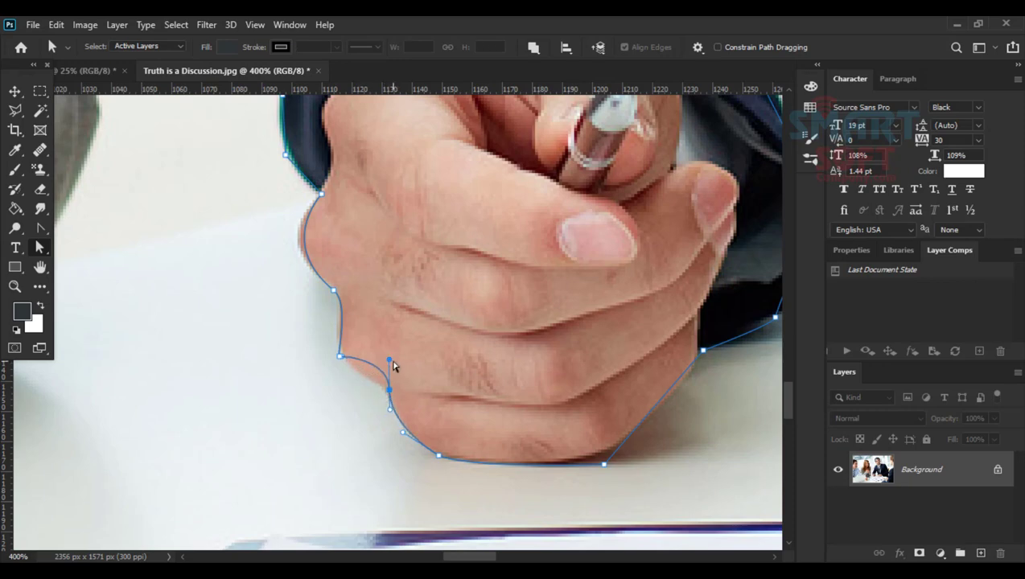
{"action": "left_click_drag", "start_coordinate": [390, 362], "coordinate": [385, 394]}
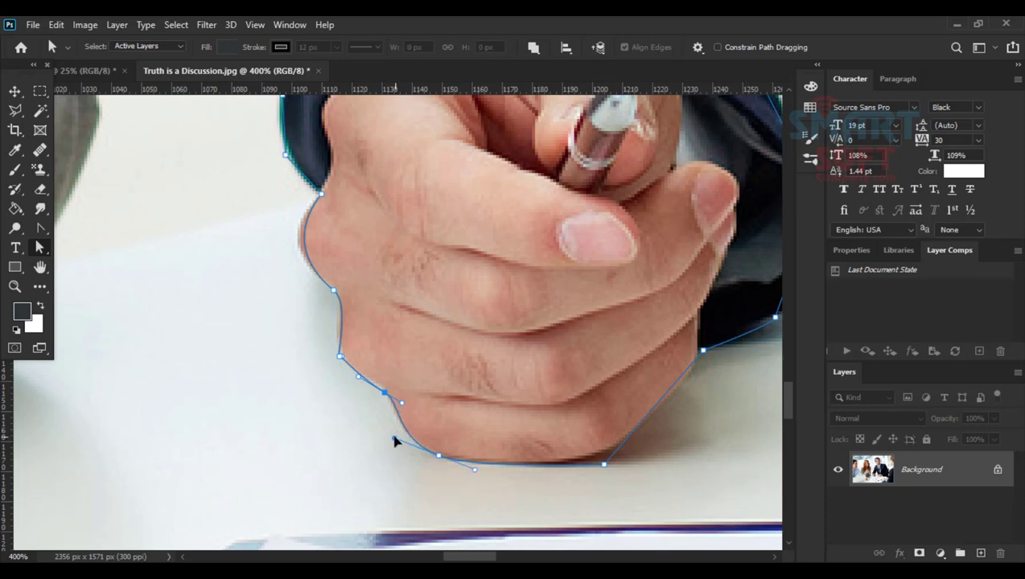
- Move two anchor points onto the lower sleeve's outer edge and curve the one above them with the Convert Point Tool
{"action": "scroll", "coordinate": [279, 347], "scroll_direction": "up", "scroll_amount": 2}
{"action": "scroll", "coordinate": [279, 347], "scroll_direction": "up", "scroll_amount": 6}
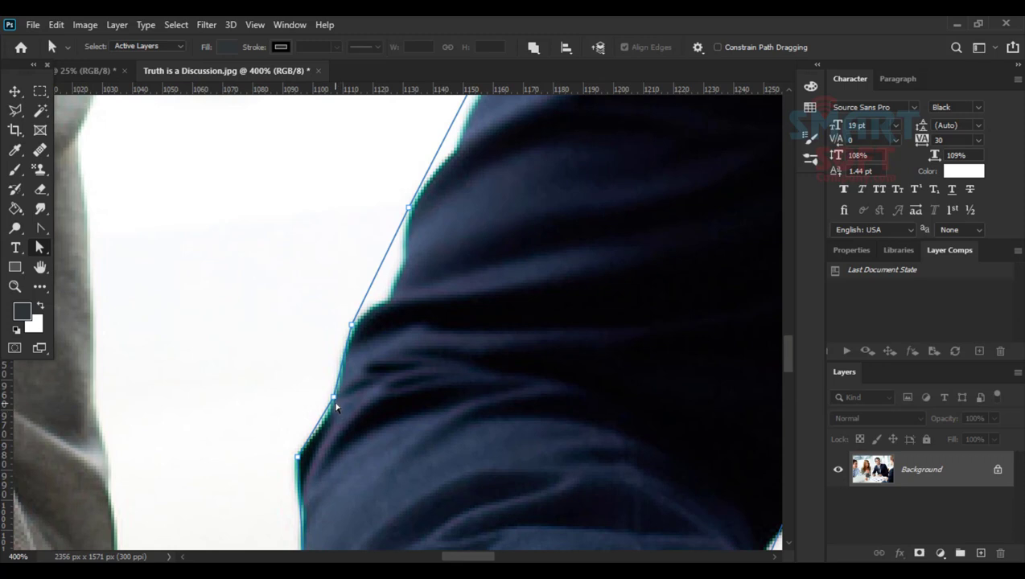
{"action": "left_click_drag", "start_coordinate": [334, 399], "coordinate": [330, 419]}
{"action": "mouse_move", "coordinate": [354, 330]}
{"action": "left_mouse_down"}
{"action": "mouse_move", "coordinate": [344, 333]}
{"action": "mouse_move", "coordinate": [359, 320]}
{"action": "left_mouse_up"}
{"action": "left_click", "coordinate": [40, 228]}
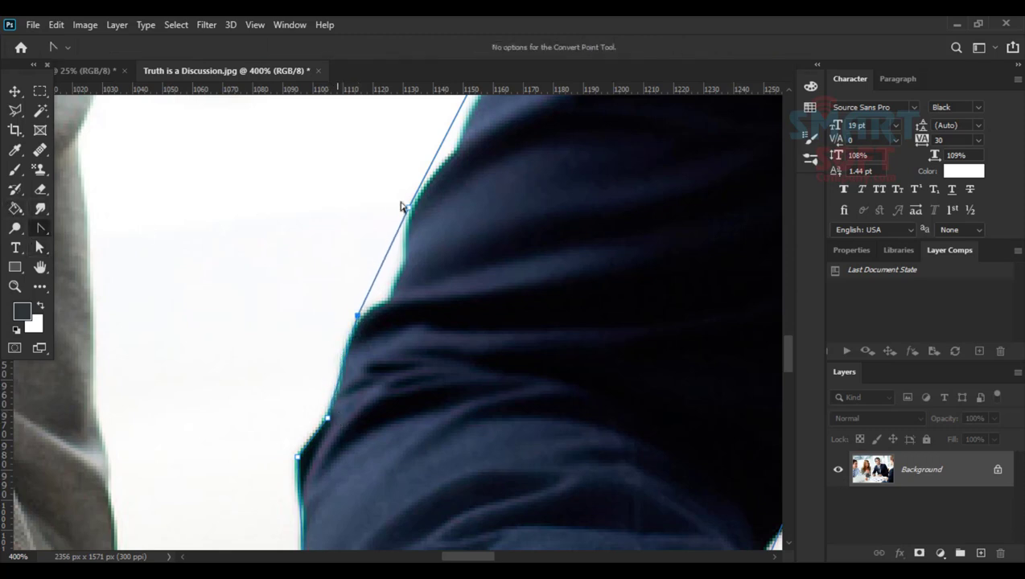
{"action": "left_click_drag", "start_coordinate": [408, 209], "coordinate": [418, 95]}
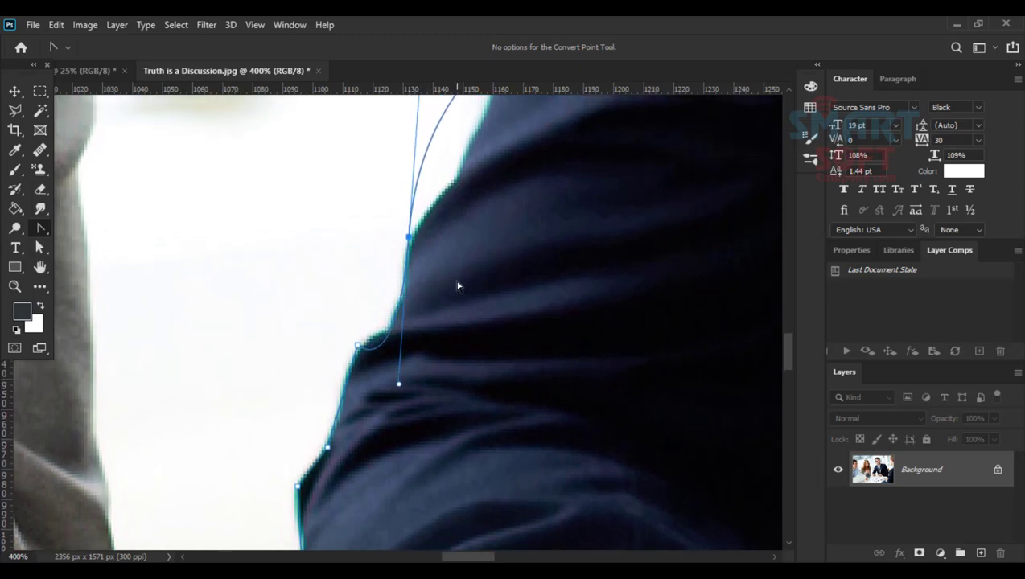
{"action": "scroll", "coordinate": [529, 300], "scroll_direction": "down", "scroll_amount": 2}
{"action": "scroll", "coordinate": [527, 315], "scroll_direction": "up", "scroll_amount": 4}
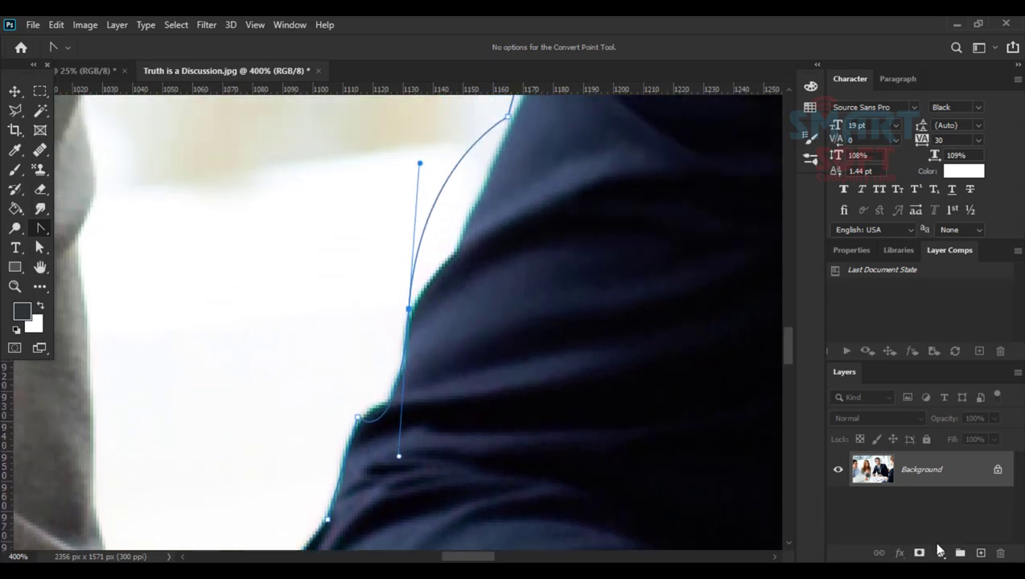
- Delete the curved anchor point above the sleeve fold to open the path there
{"action": "left_click", "coordinate": [15, 91]}
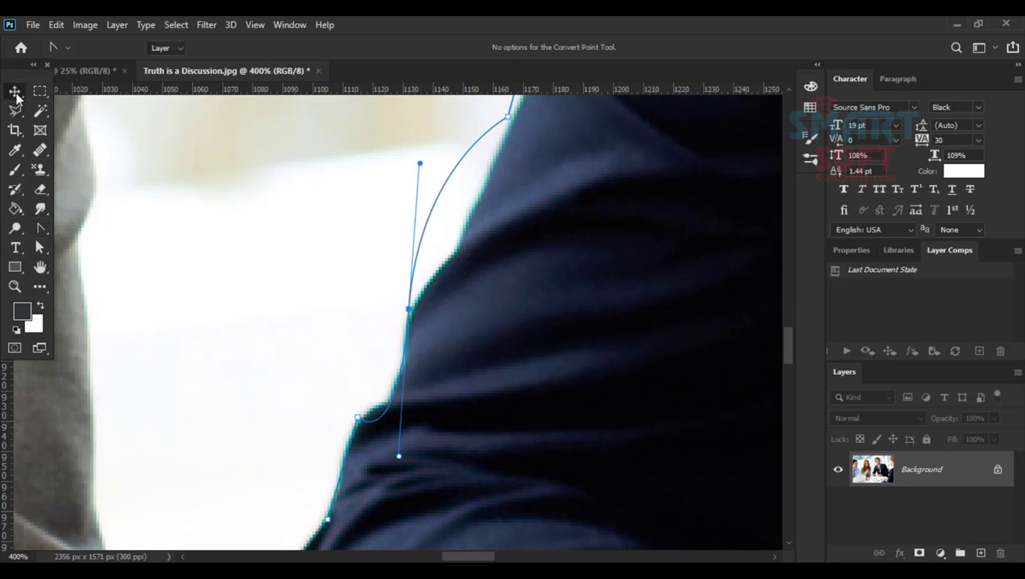
{"action": "left_click", "coordinate": [606, 331]}
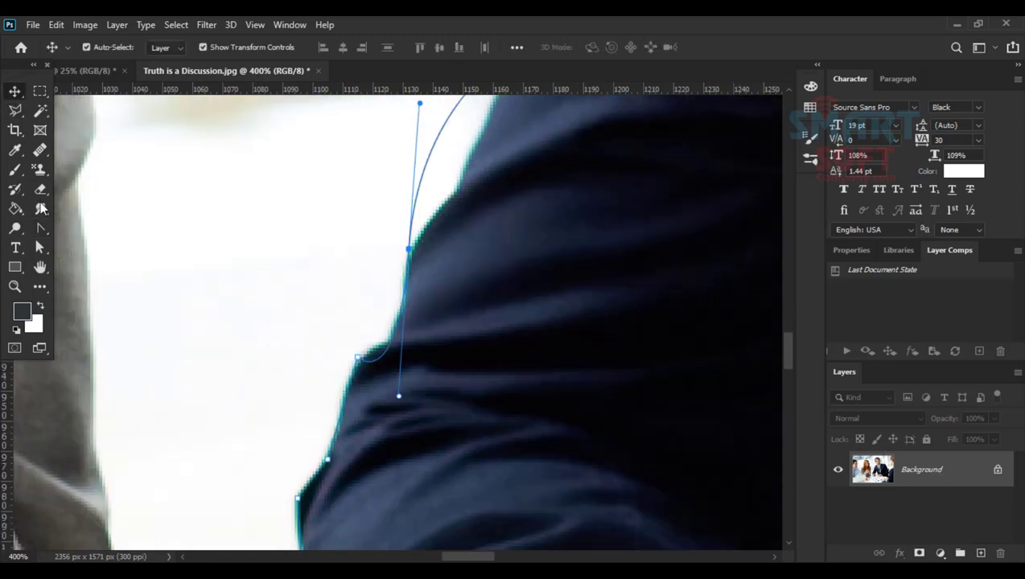
{"action": "left_click", "coordinate": [42, 229]}
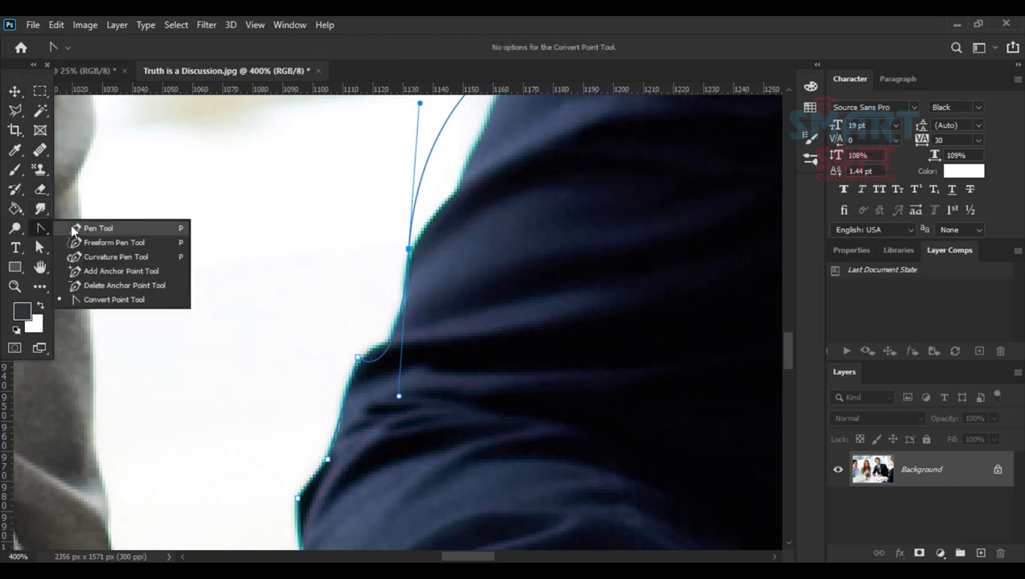
{"action": "left_click", "coordinate": [97, 230]}
{"action": "left_click", "coordinate": [357, 357]}
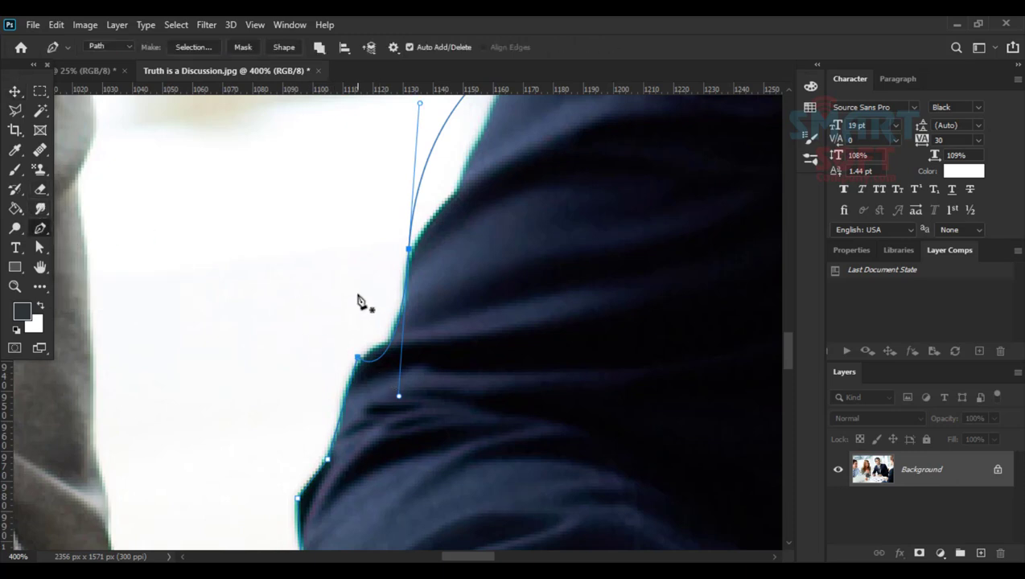
{"action": "key", "text": "Delete"}
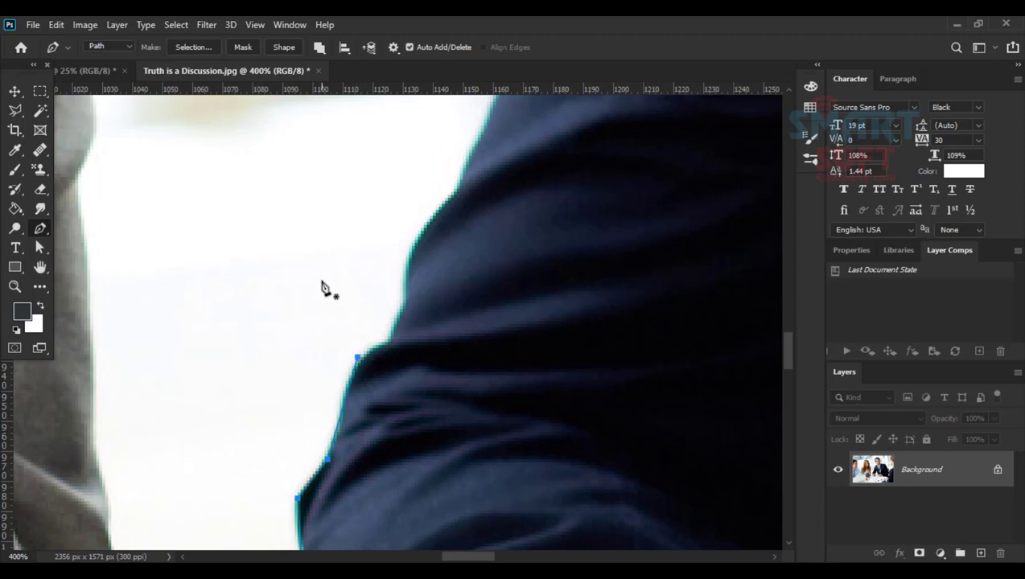
- Retrace the sleeve's outer edge upward from the fold with new Pen Tool anchor points
{"action": "left_click", "coordinate": [15, 94]}
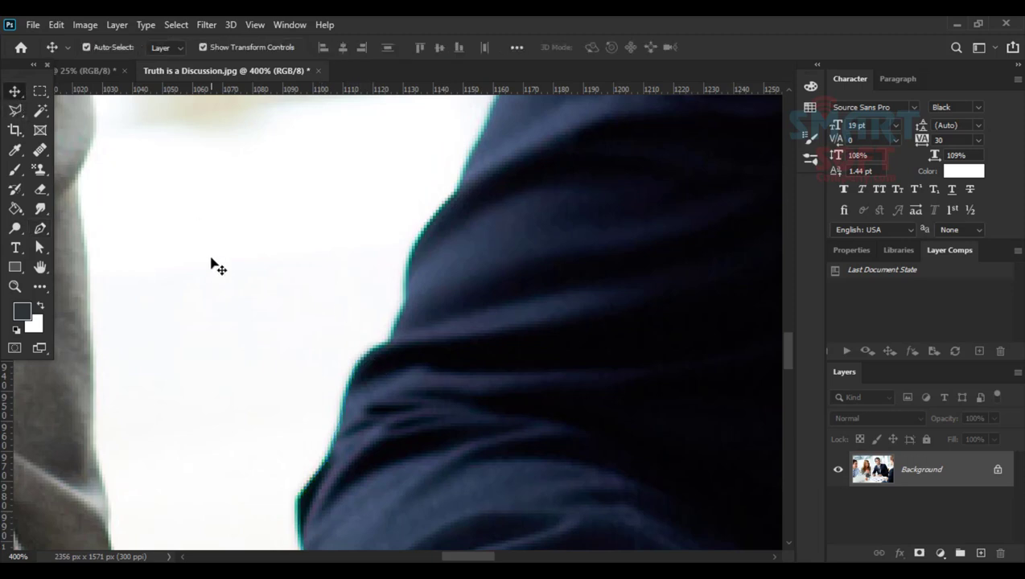
{"action": "key", "text": "p"}
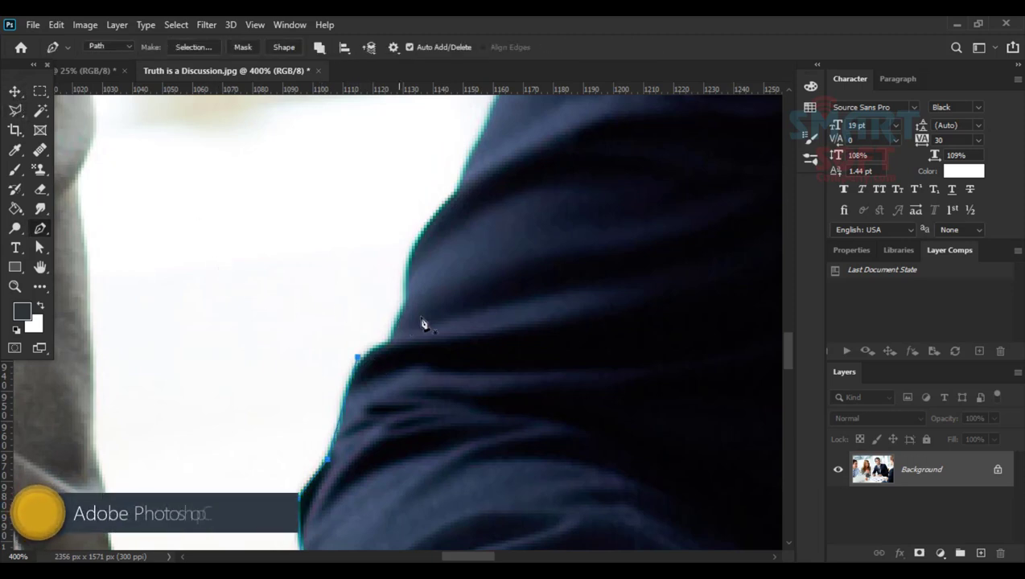
{"action": "left_click", "coordinate": [381, 345]}
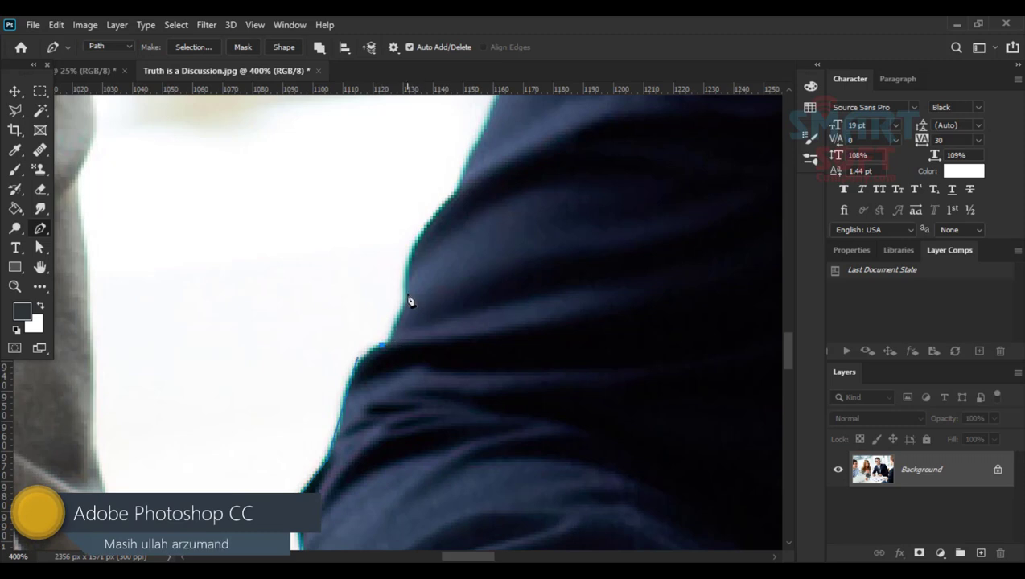
{"action": "left_click_drag", "start_coordinate": [404, 287], "coordinate": [409, 225]}
{"action": "left_click", "coordinate": [421, 235]}
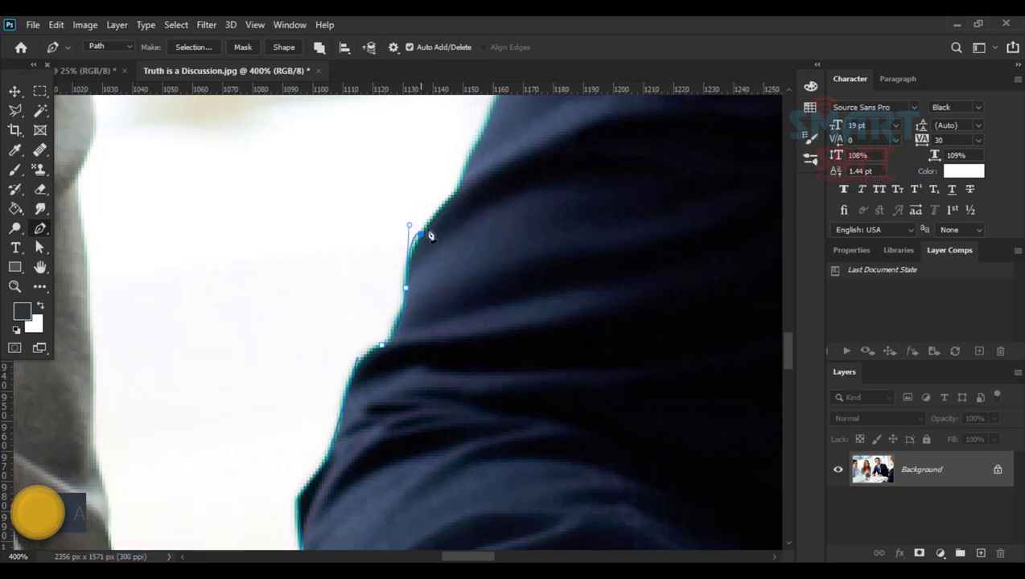
{"action": "left_click", "coordinate": [453, 193]}
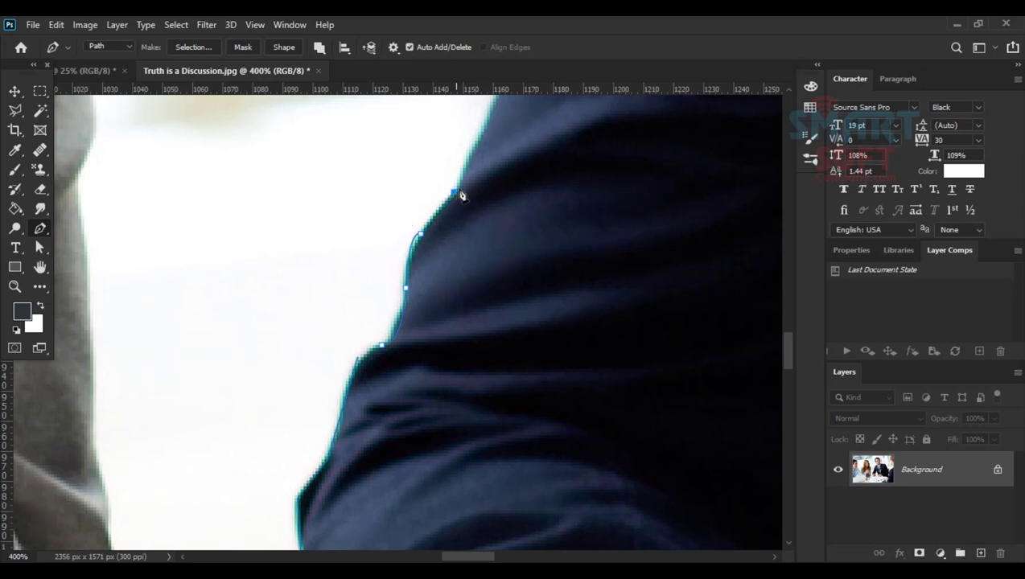
{"action": "scroll", "coordinate": [442, 256], "scroll_direction": "up", "scroll_amount": 3}
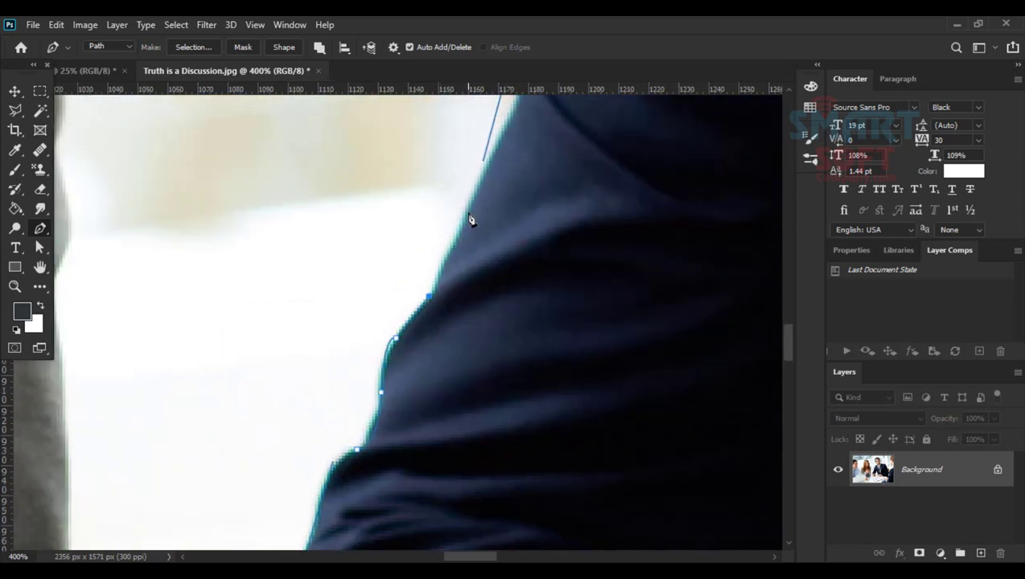
{"action": "left_click", "coordinate": [468, 214]}
{"action": "scroll", "coordinate": [472, 220], "scroll_direction": "up", "scroll_amount": 3}
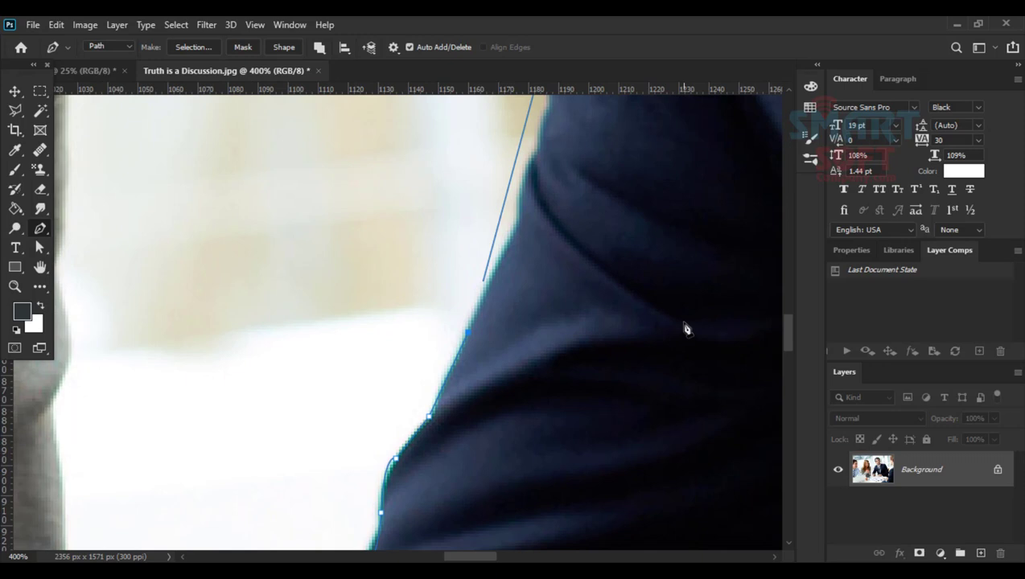
- Revert the image to its saved state and start a new Pen Tool path up the sleeve's outer edge
{"action": "key", "text": "F12"}
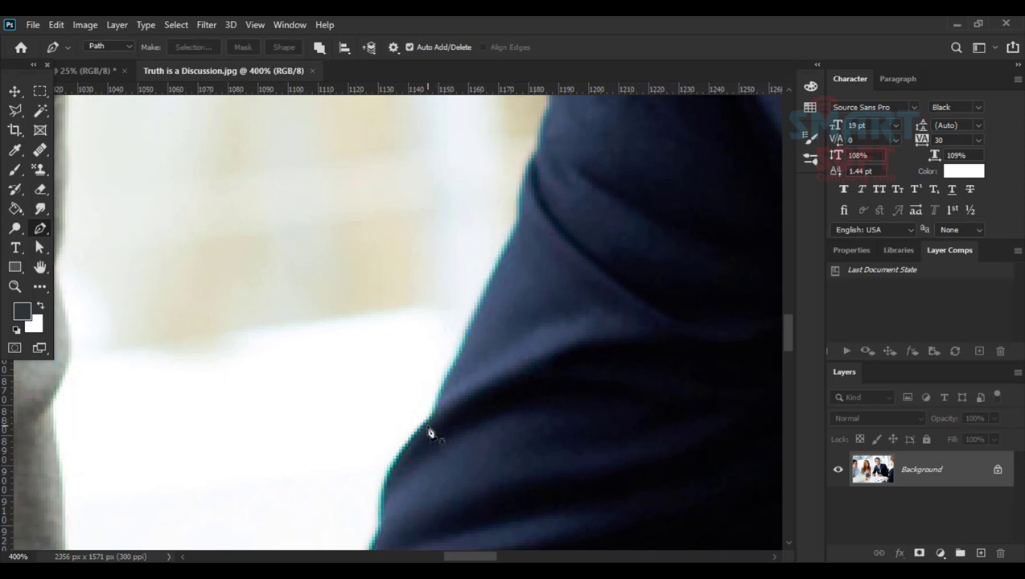
{"action": "left_click", "coordinate": [429, 421]}
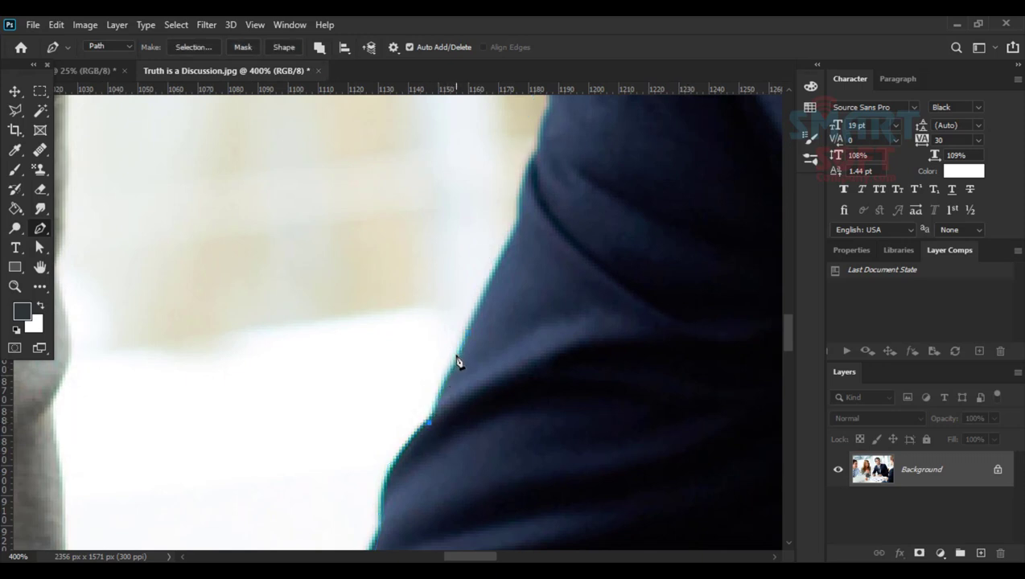
{"action": "left_click", "coordinate": [456, 353]}
{"action": "left_click", "coordinate": [492, 271]}
{"action": "left_click_drag", "start_coordinate": [502, 242], "coordinate": [524, 305]}
{"action": "left_click", "coordinate": [491, 351]}
{"action": "key", "text": "ctrl+z"}
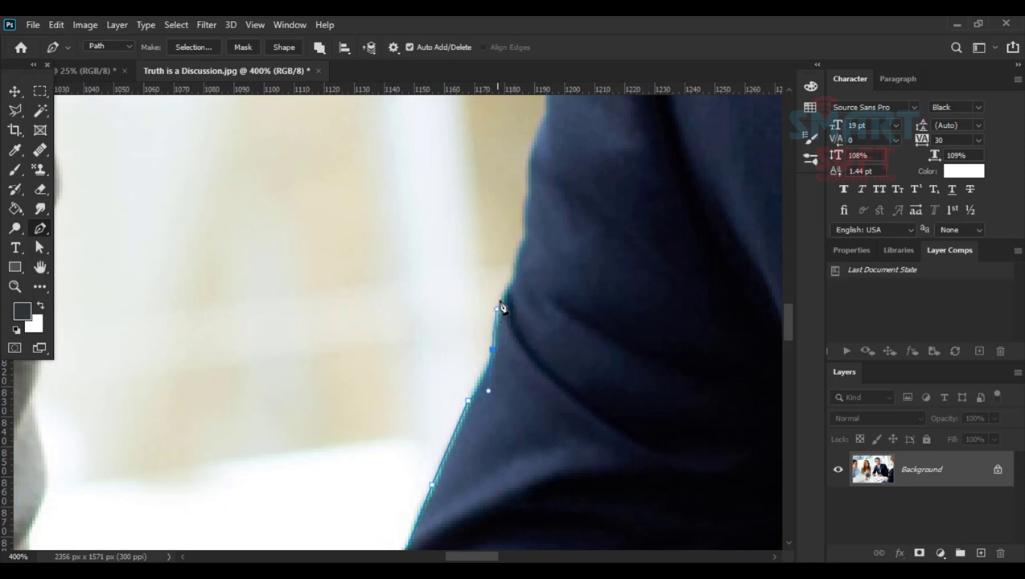
- Extend the path up past the sleeve crease, redrawing misplaced anchor points so that the curve follows the fabric edge
{"action": "left_click", "coordinate": [513, 275]}
{"action": "left_click", "coordinate": [522, 234]}
{"action": "left_click_drag", "start_coordinate": [530, 192], "coordinate": [540, 373]}
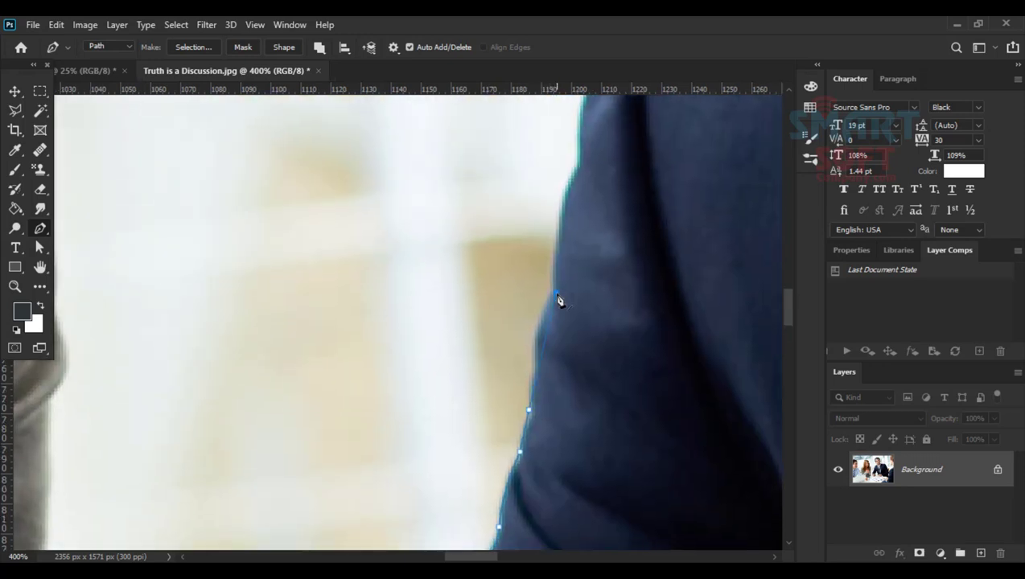
{"action": "key", "text": "ctrl+z"}
{"action": "left_click_drag", "start_coordinate": [537, 317], "coordinate": [555, 302]}
{"action": "key", "text": "ctrl+z"}
{"action": "left_click_drag", "start_coordinate": [550, 304], "coordinate": [524, 389]}
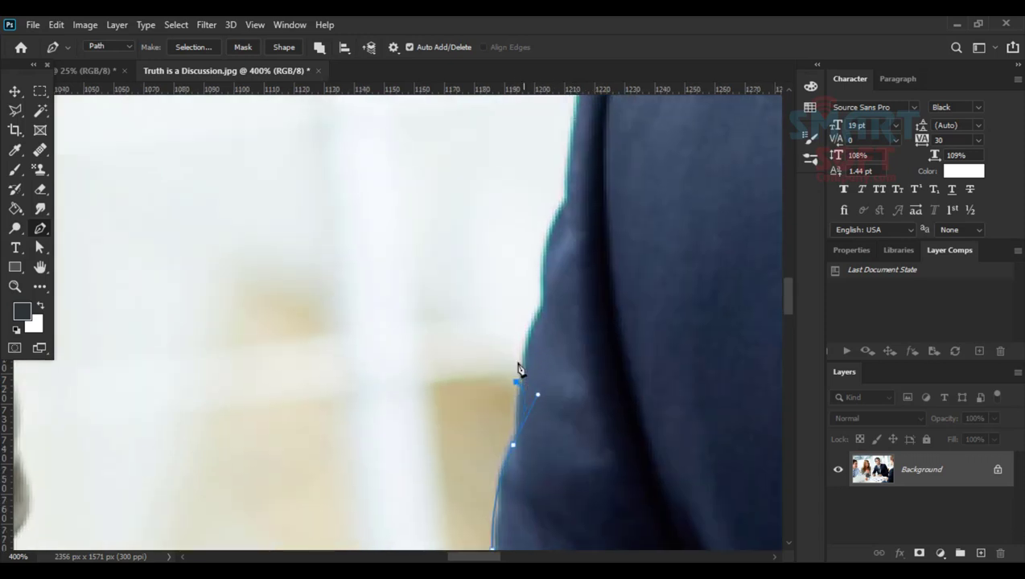
- Continue the path along the upper sleeve's outer edge with curved anchor points, undoing the misplaced ones
{"action": "left_click", "coordinate": [516, 384]}
{"action": "key", "text": "ctrl+z"}
{"action": "left_click", "coordinate": [522, 374]}
{"action": "key", "text": "ctrl+z"}
{"action": "left_click_drag", "start_coordinate": [522, 352], "coordinate": [535, 295]}
{"action": "left_click_drag", "start_coordinate": [543, 253], "coordinate": [505, 345]}
- Fit the whole image in view and trace the path over the near shoulder, up the neck and around the top of the man's head
{"action": "key", "text": "ctrl+0"}
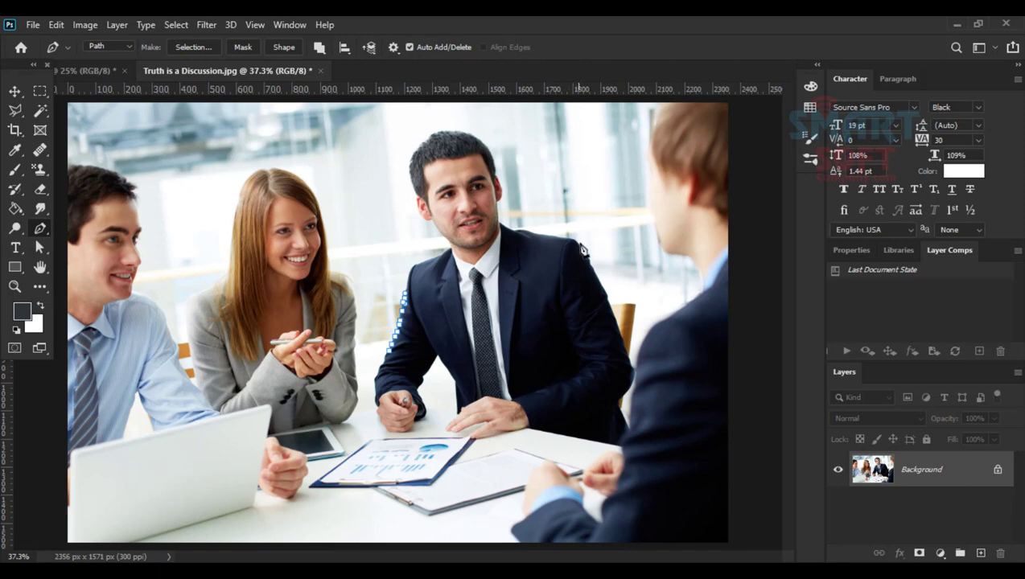
{"action": "left_click", "coordinate": [407, 278]}
{"action": "left_click", "coordinate": [420, 264]}
{"action": "left_click", "coordinate": [446, 252]}
{"action": "left_click", "coordinate": [424, 215]}
{"action": "left_click", "coordinate": [410, 171]}
{"action": "left_click", "coordinate": [418, 147]}
{"action": "left_click", "coordinate": [454, 129]}
{"action": "left_click", "coordinate": [470, 137]}
{"action": "left_click", "coordinate": [495, 159]}
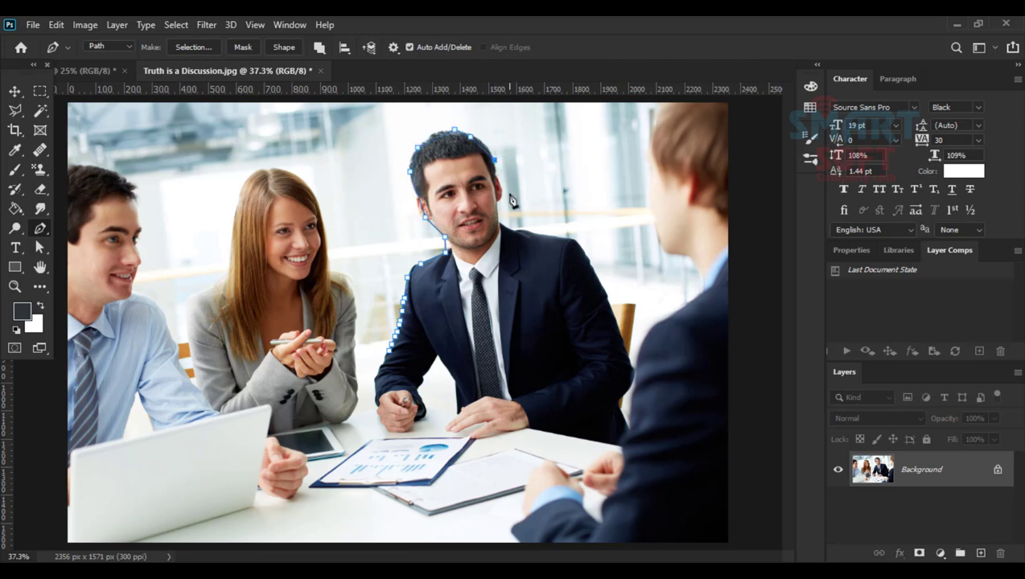
- Trace the path down the far side of the man's face, over his other shoulder and along his upper arm
{"action": "left_click", "coordinate": [493, 197]}
{"action": "left_click", "coordinate": [509, 217]}
{"action": "left_click", "coordinate": [548, 231]}
{"action": "left_click", "coordinate": [588, 241]}
{"action": "left_click_drag", "start_coordinate": [614, 280], "coordinate": [621, 306]}
{"action": "left_click", "coordinate": [621, 343]}
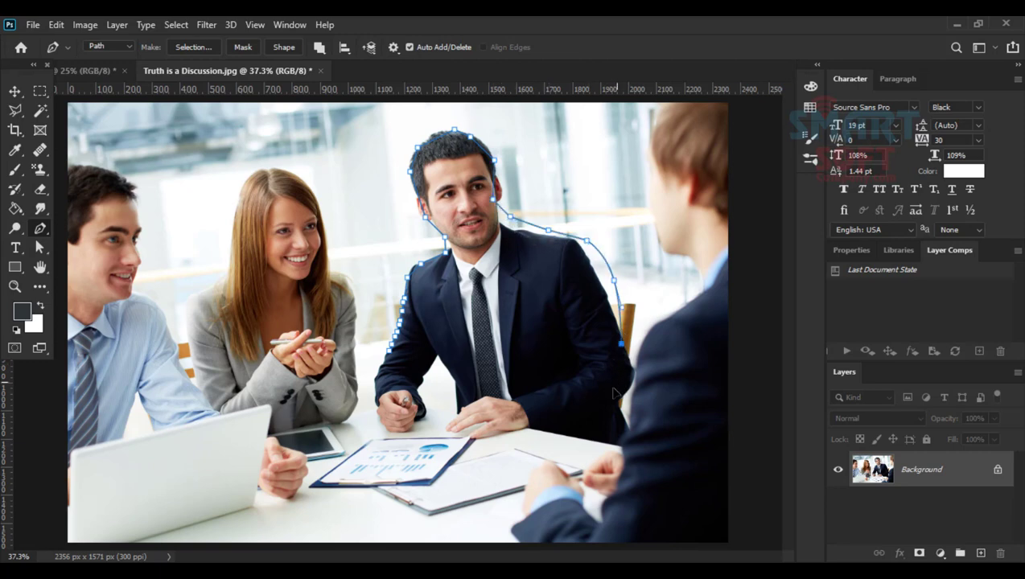
- Trace the path around the elbow, along the forearm and hands, and close it at the starting point on the sleeve
{"action": "left_click", "coordinate": [618, 382]}
{"action": "left_click", "coordinate": [592, 402]}
{"action": "left_click", "coordinate": [533, 408]}
{"action": "left_click", "coordinate": [487, 413]}
{"action": "left_click", "coordinate": [440, 413]}
{"action": "left_click", "coordinate": [430, 410]}
{"action": "left_click", "coordinate": [419, 405]}
{"action": "left_click_drag", "start_coordinate": [406, 380], "coordinate": [402, 371]}
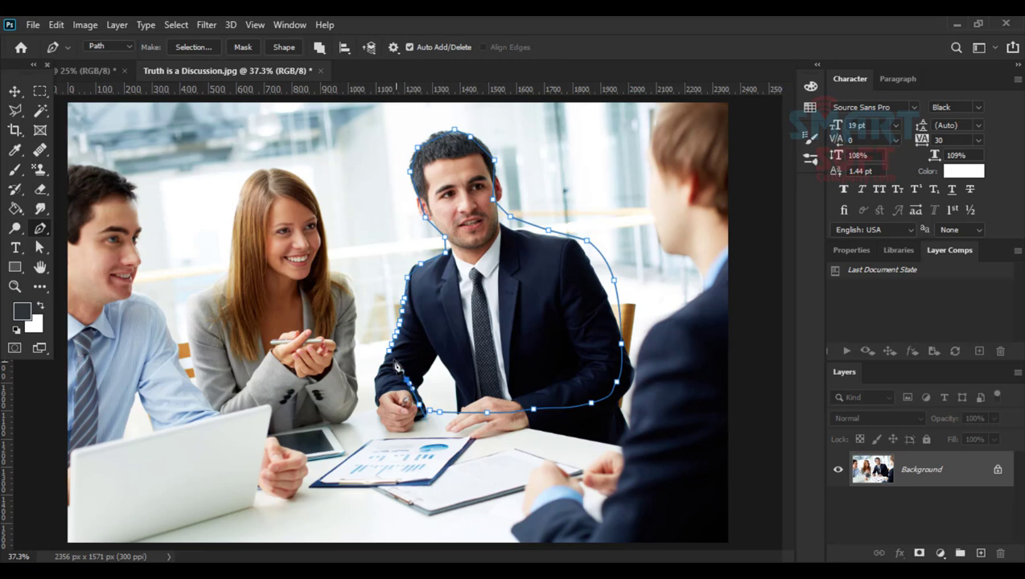
{"action": "left_click", "coordinate": [391, 355]}
{"action": "left_click", "coordinate": [392, 358]}
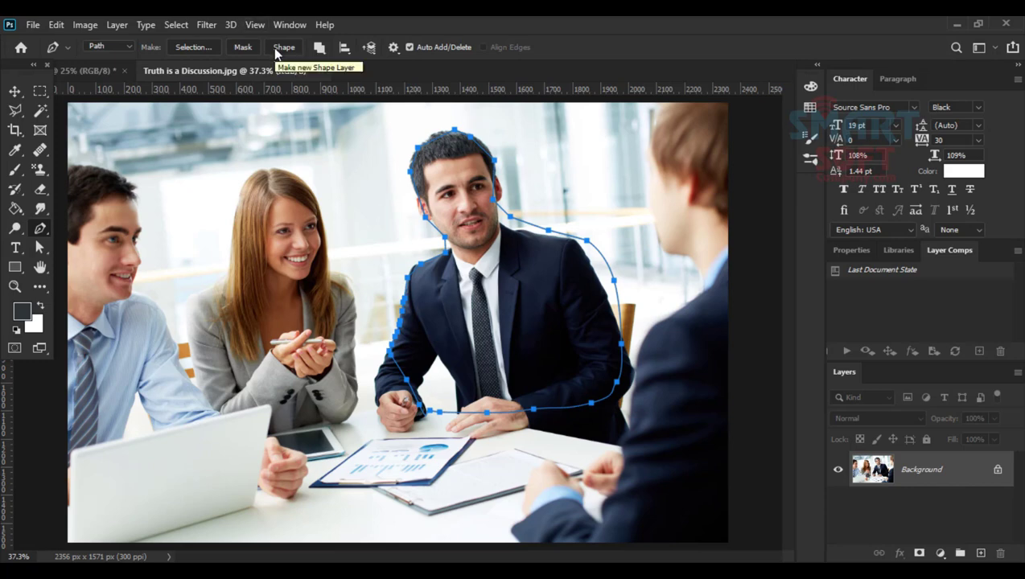
- Try converting the closed path into a new anti-aliased selection with a feather radius of 0 pixels, and undo it
{"action": "left_click", "coordinate": [207, 50]}
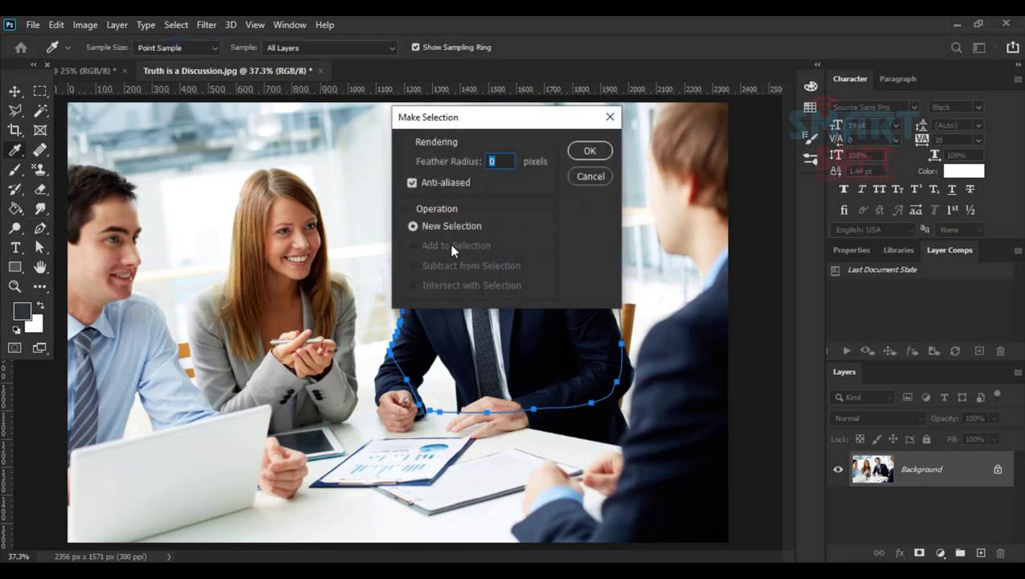
{"action": "left_click", "coordinate": [590, 150]}
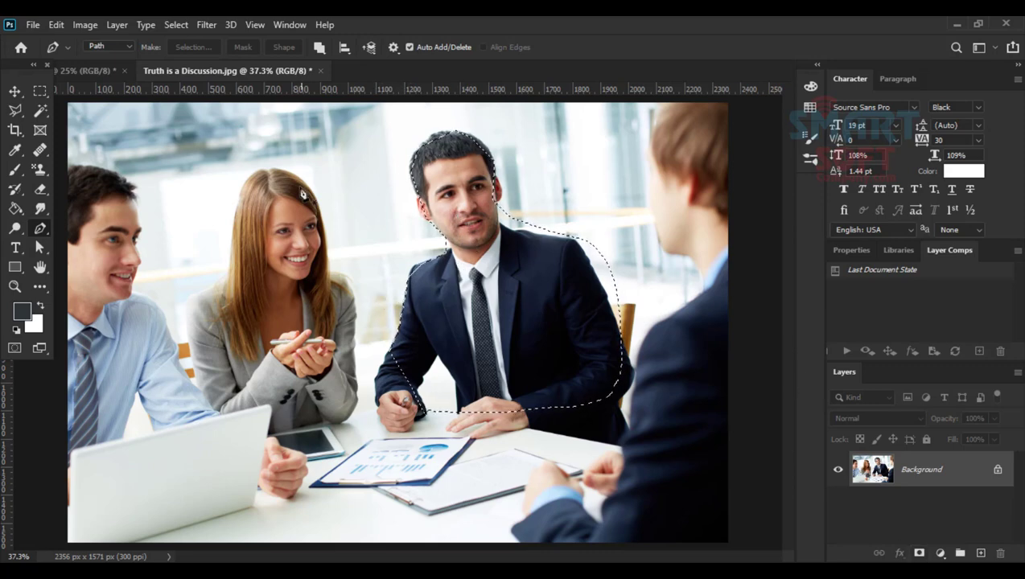
{"action": "key", "text": "ctrl+z"}
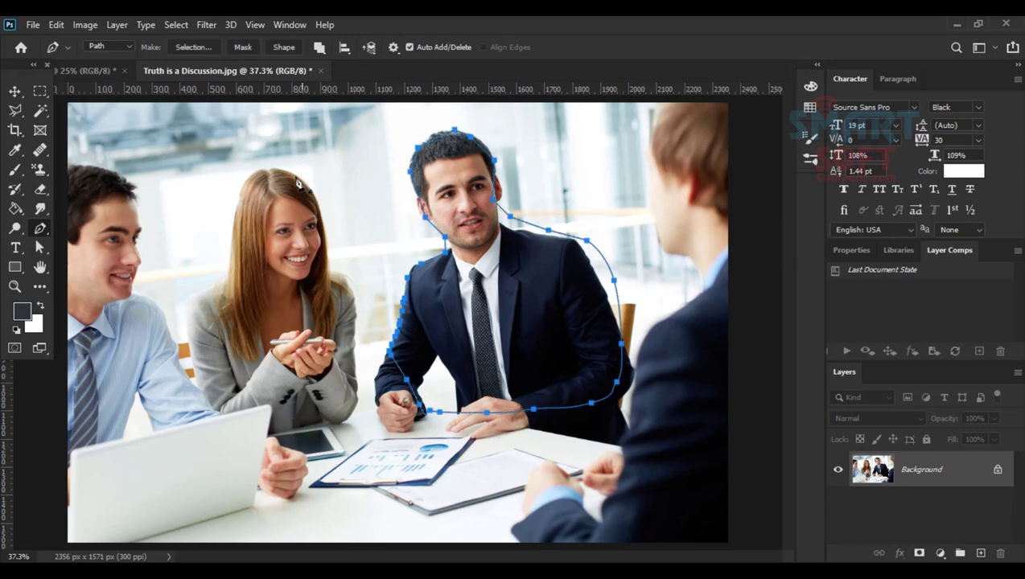
- Try using the closed path as a mask that hides everything around the man, and undo it
{"action": "left_click", "coordinate": [239, 47]}
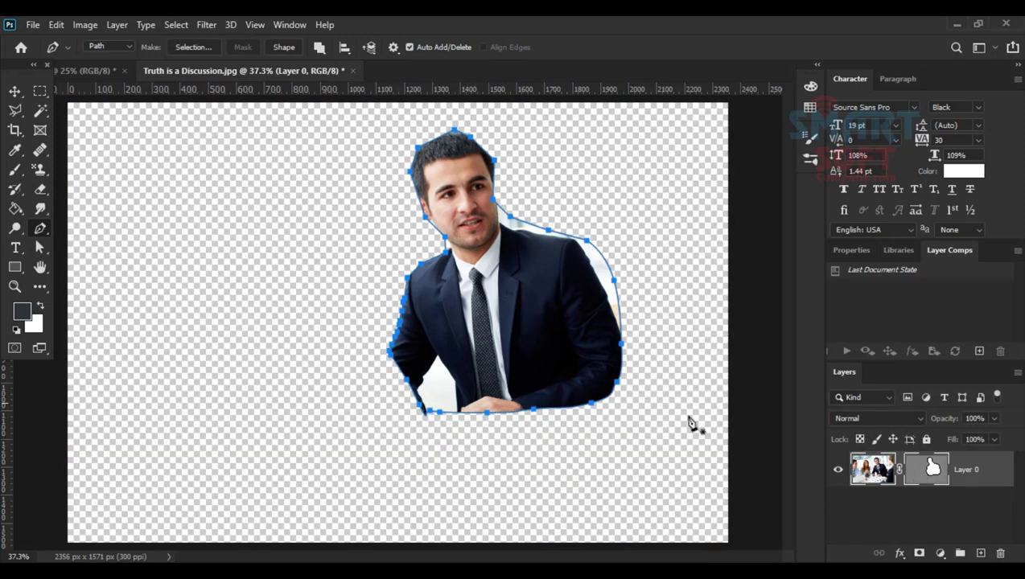
{"action": "key", "text": "ctrl+z"}
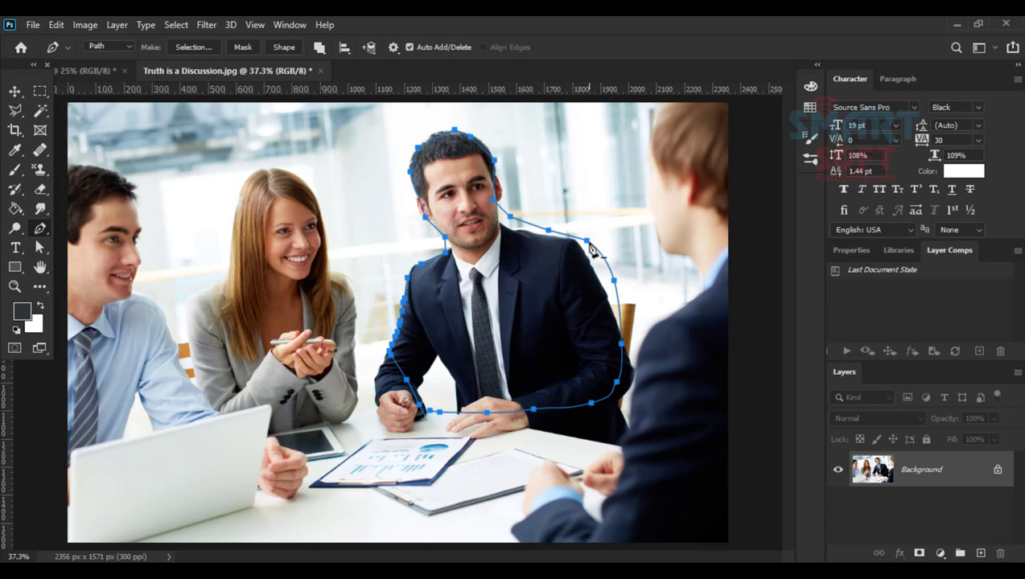
- Try converting the closed path around the man into a filled shape layer, and delete that layer
{"action": "left_click", "coordinate": [281, 48]}
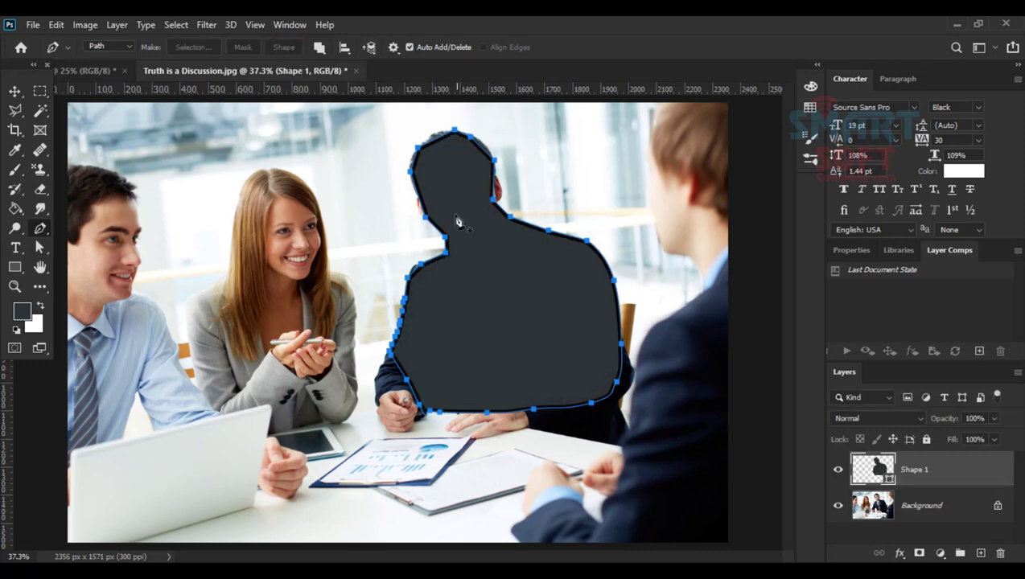
{"action": "left_click", "coordinate": [14, 91]}
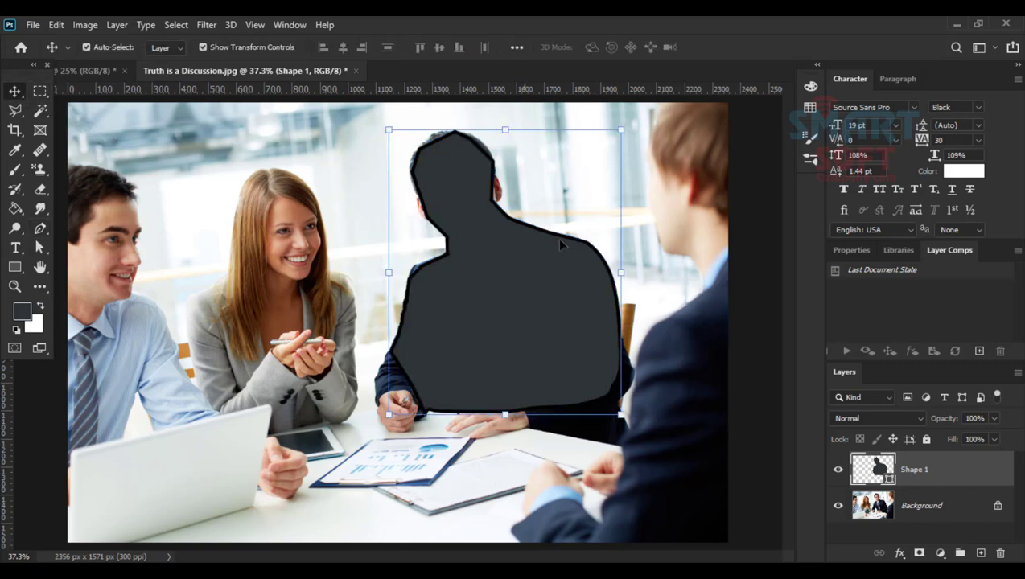
{"action": "left_click", "coordinate": [603, 194]}
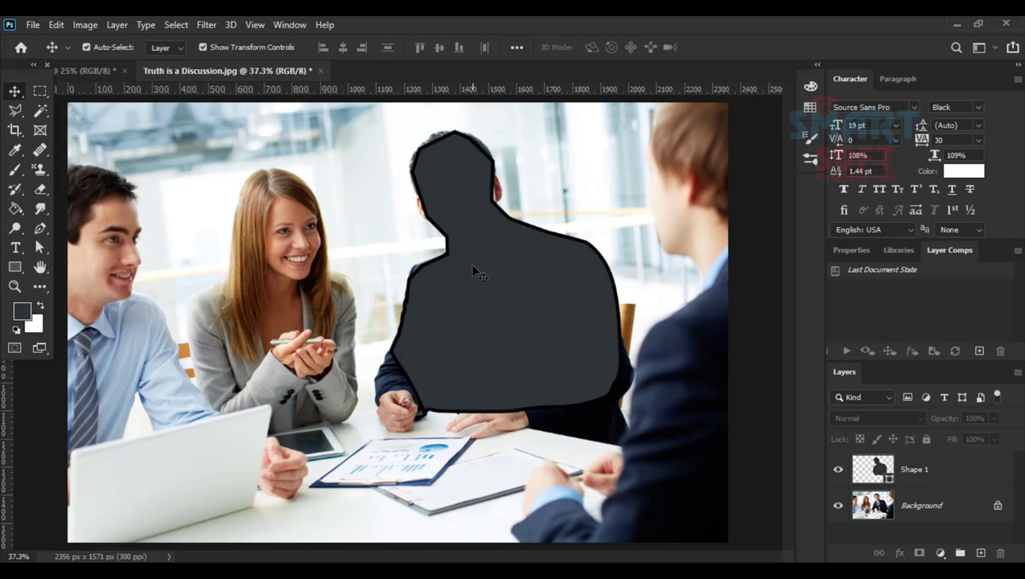
{"action": "key", "text": "ctrl+a"}
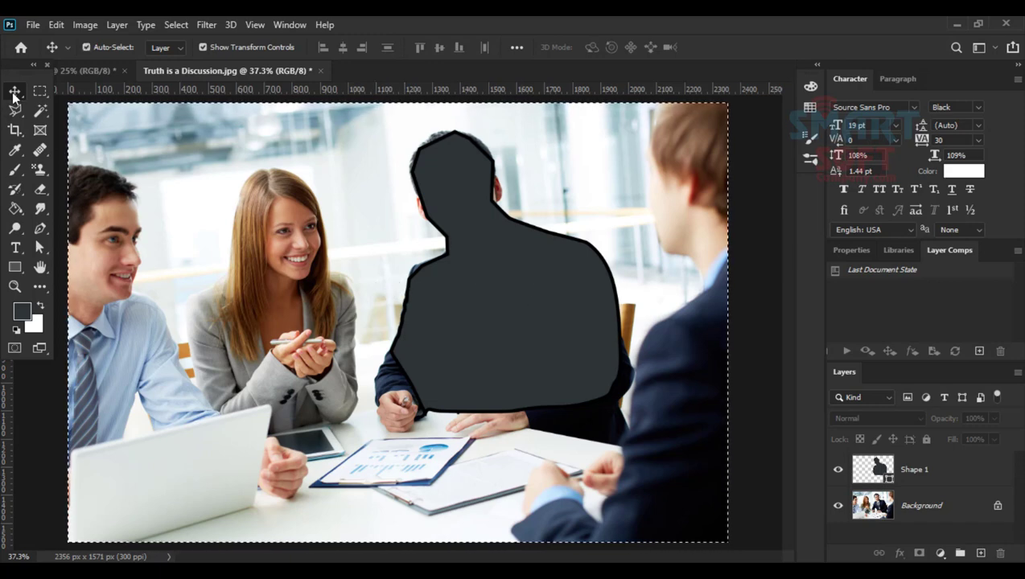
{"action": "left_click", "coordinate": [462, 271]}
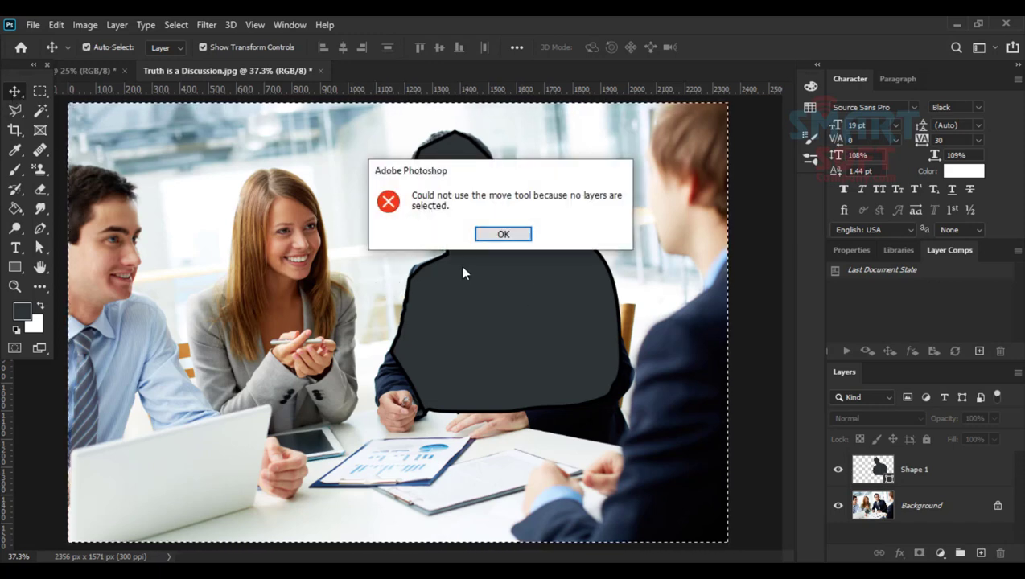
{"action": "key", "text": "Return"}
{"action": "left_click", "coordinate": [945, 481]}
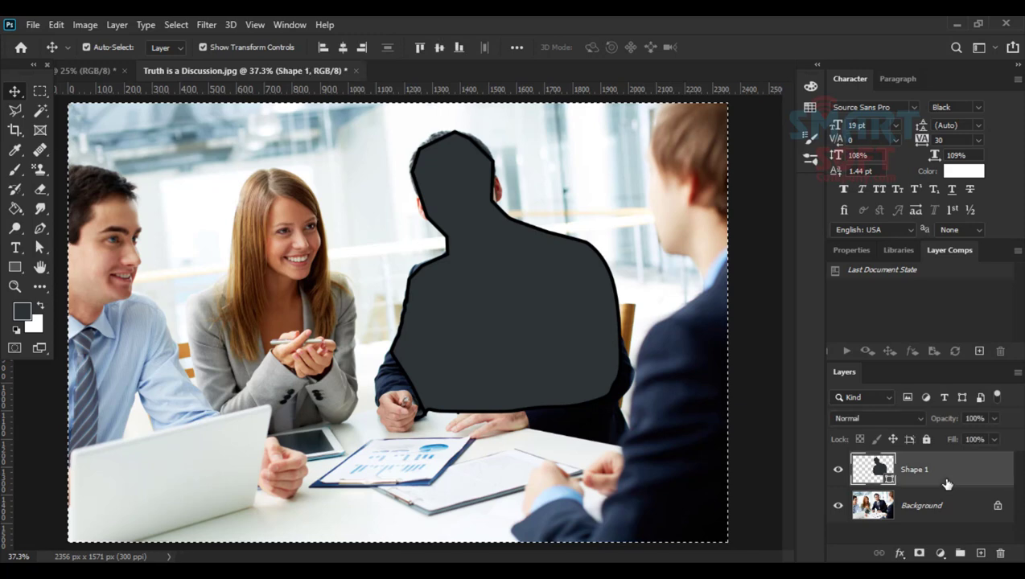
{"action": "key", "text": "ctrl+d"}
{"action": "key", "text": "Delete"}
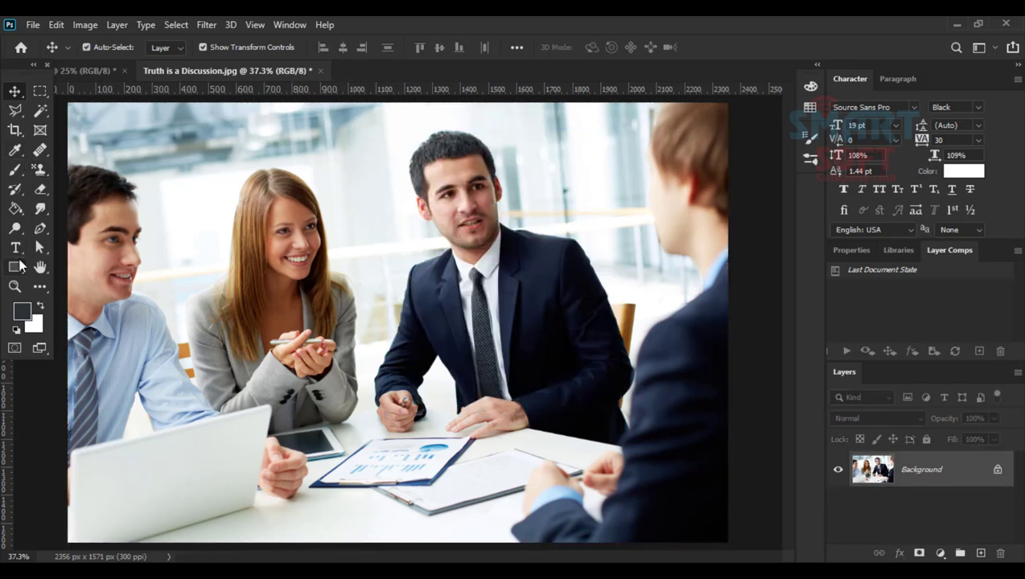
- Try drawing a light grey circle with the Ellipse tool in Pixels mode, and delete its layer
{"action": "left_click", "coordinate": [20, 268]}
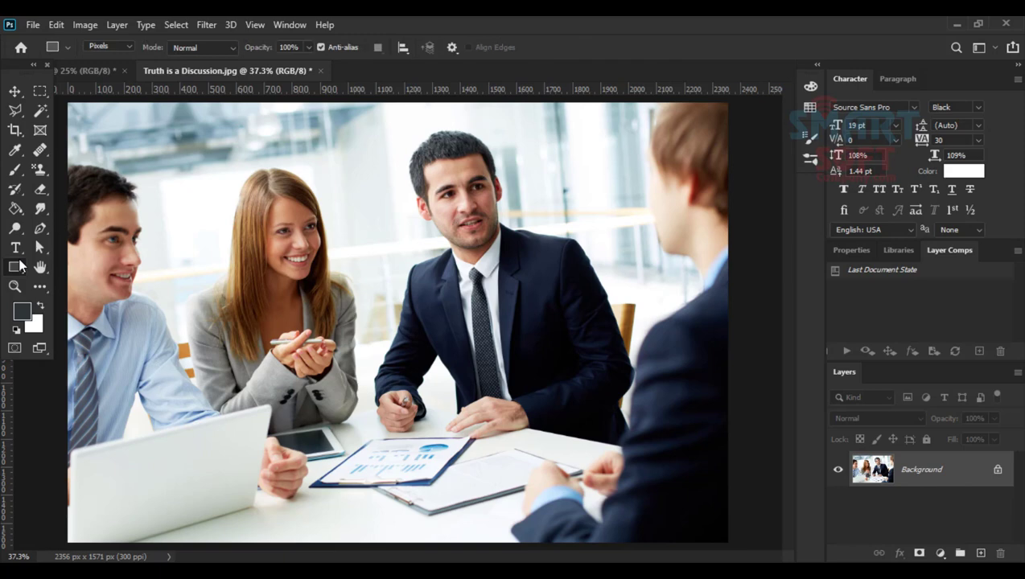
{"action": "right_click", "coordinate": [20, 267]}
{"action": "left_click", "coordinate": [72, 293]}
{"action": "left_click_drag", "start_coordinate": [443, 312], "coordinate": [505, 392]}
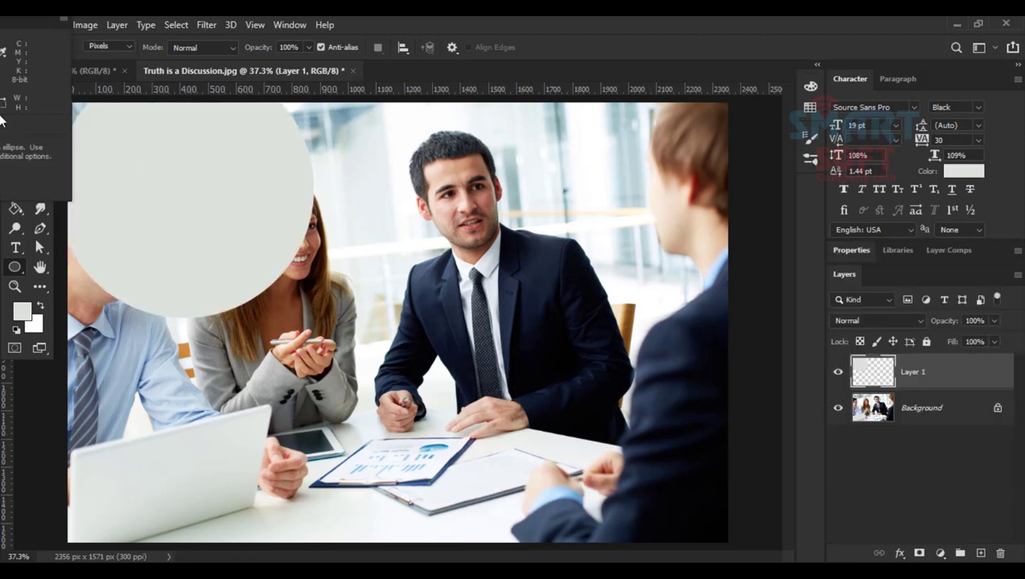
{"action": "left_click", "coordinate": [2, 56]}
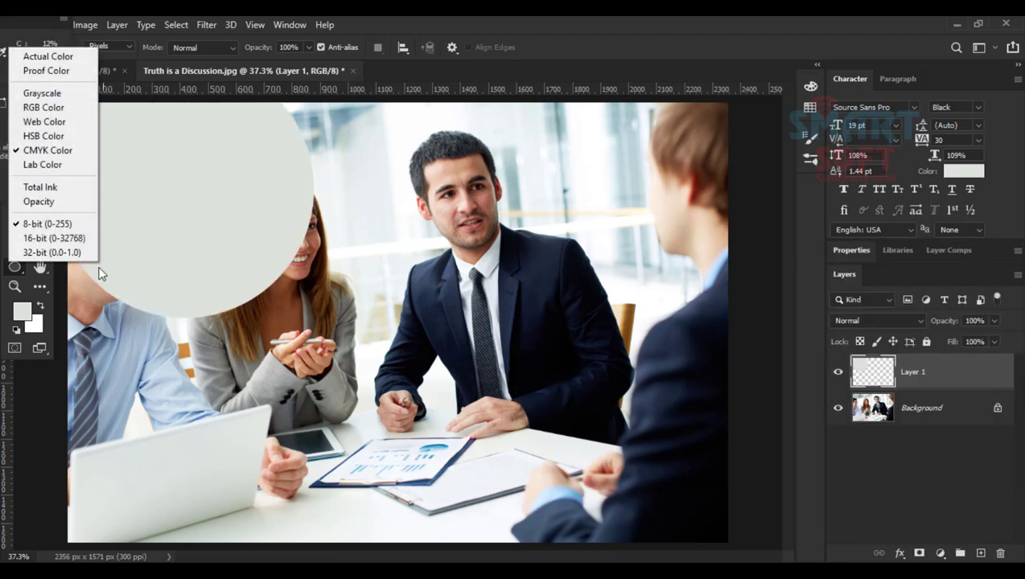
{"action": "left_click", "coordinate": [47, 73]}
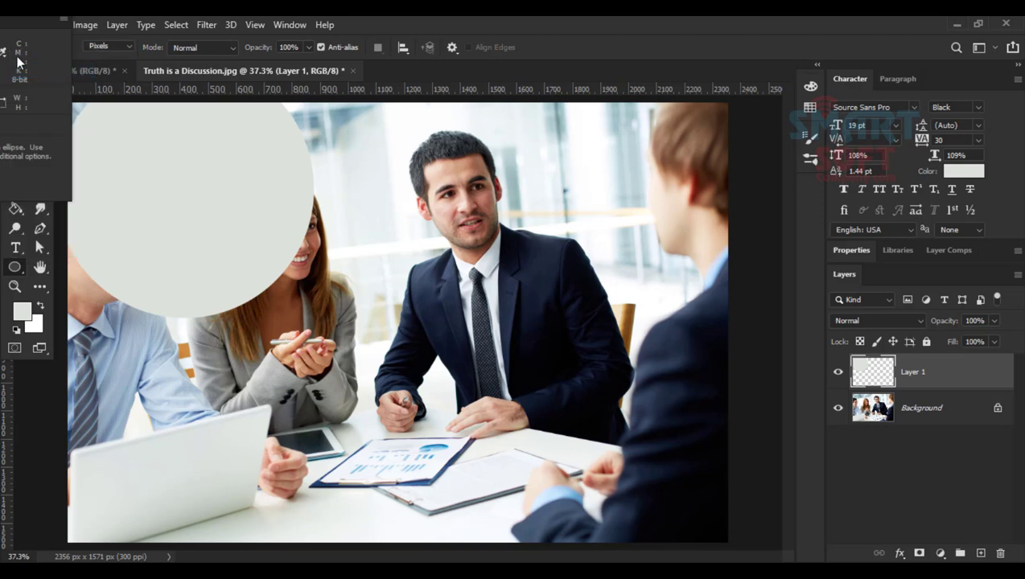
{"action": "left_click", "coordinate": [6, 253]}
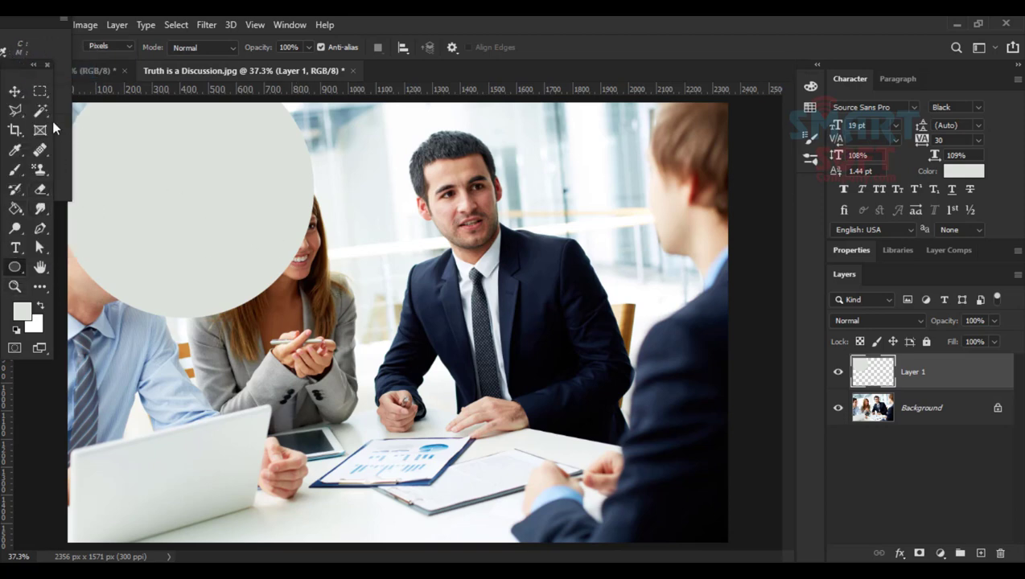
{"action": "left_click", "coordinate": [15, 91]}
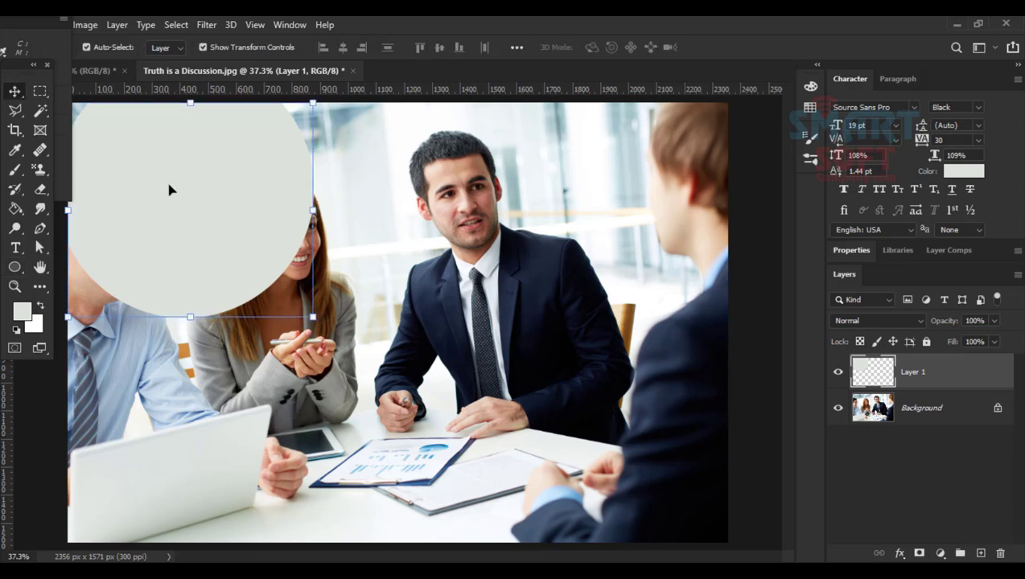
{"action": "left_click_drag", "start_coordinate": [198, 216], "coordinate": [260, 268]}
{"action": "key", "text": "Delete"}
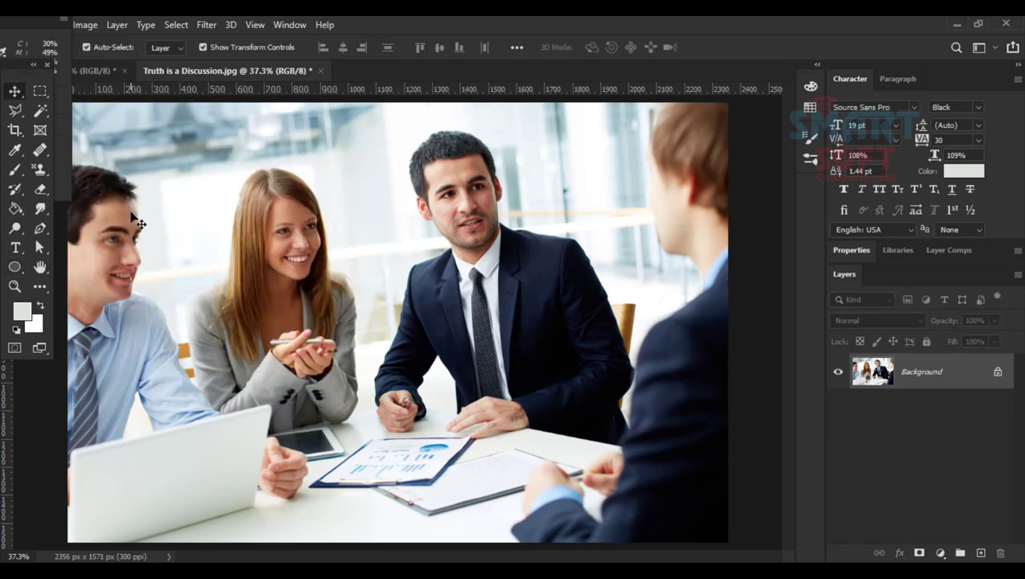
- Try drawing a brown circle directly on the Background layer and moving it, and undo it
{"action": "left_click", "coordinate": [14, 266]}
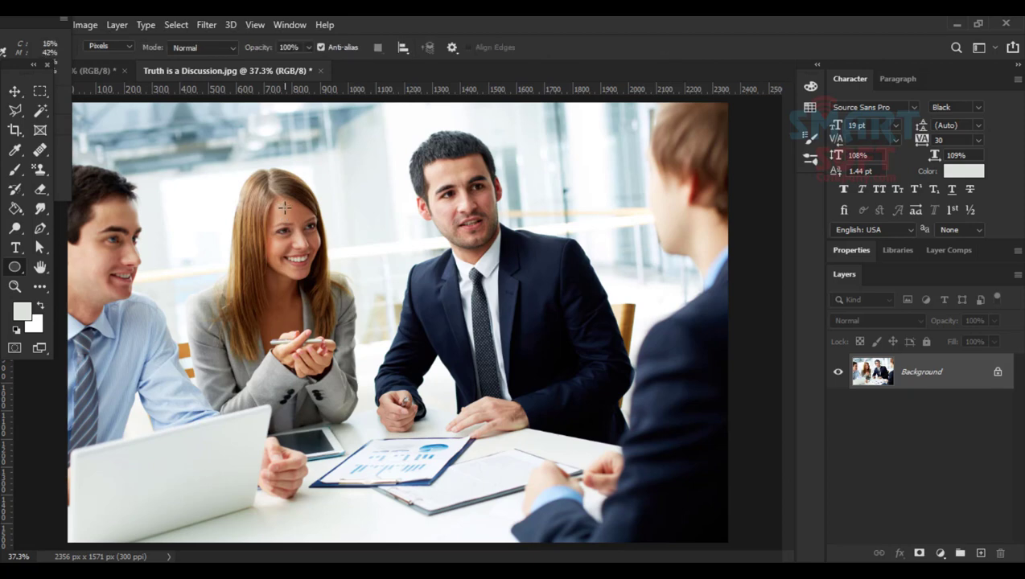
{"action": "left_click_drag", "start_coordinate": [284, 209], "coordinate": [242, 242]}
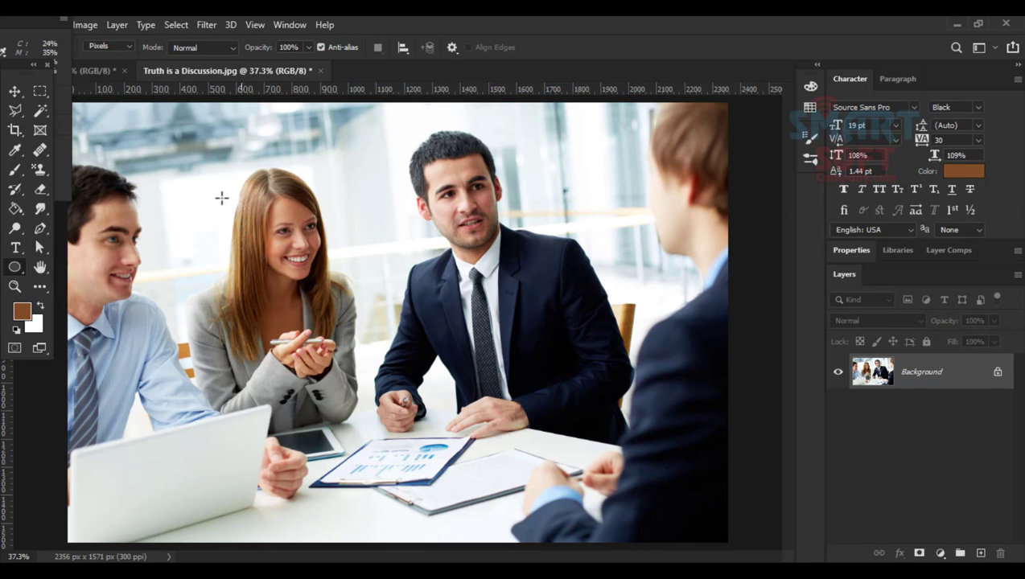
{"action": "left_click_drag", "start_coordinate": [221, 197], "coordinate": [272, 240]}
{"action": "left_click", "coordinate": [15, 91]}
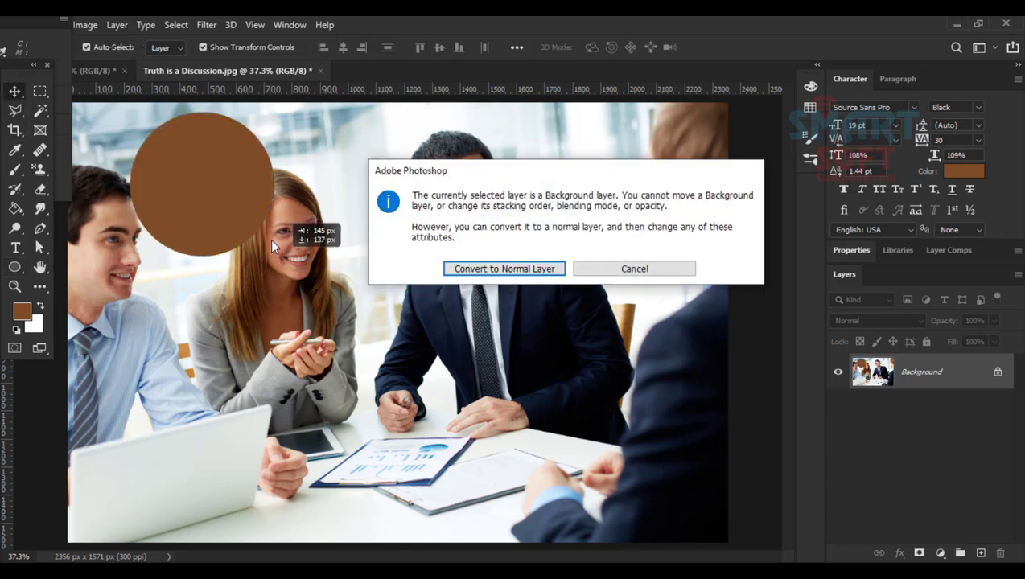
{"action": "left_click", "coordinate": [481, 271]}
{"action": "key", "text": "ctrl+z"}
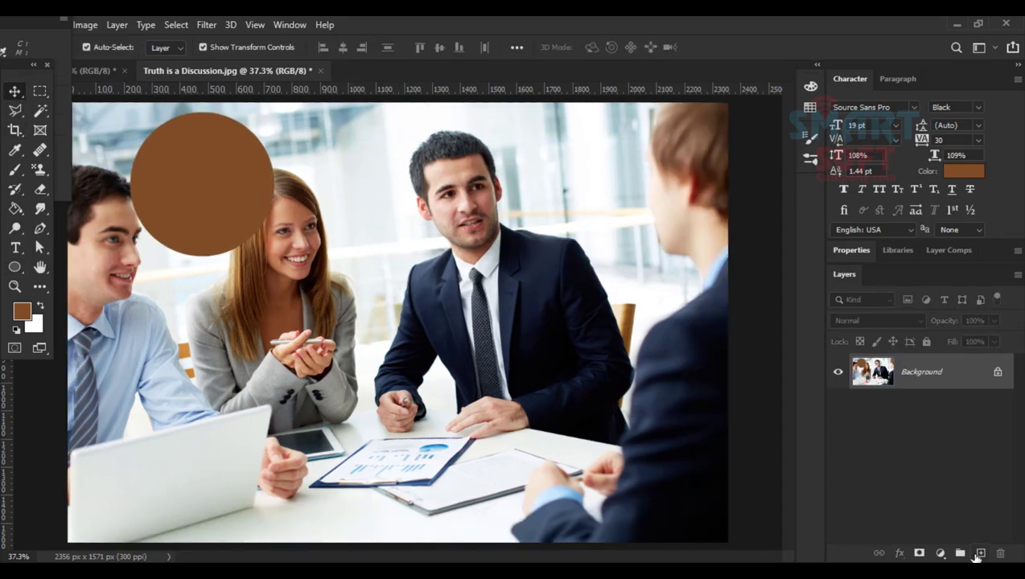
- Add a new layer and draw a filled off-white circle on it with the Ellipse tool, covering the woman's head and shoulders
{"action": "left_click", "coordinate": [980, 553]}
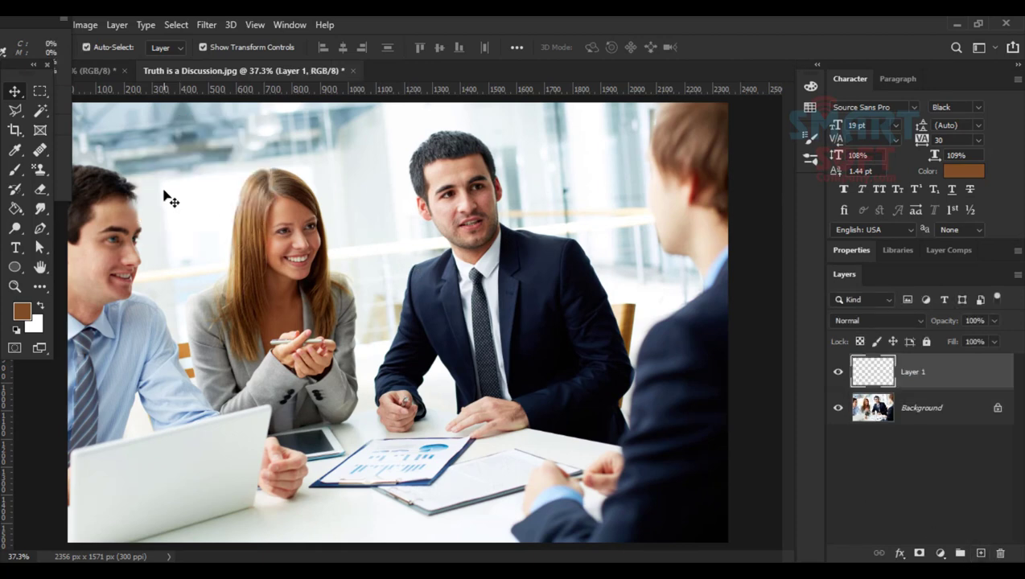
{"action": "left_click", "coordinate": [25, 266]}
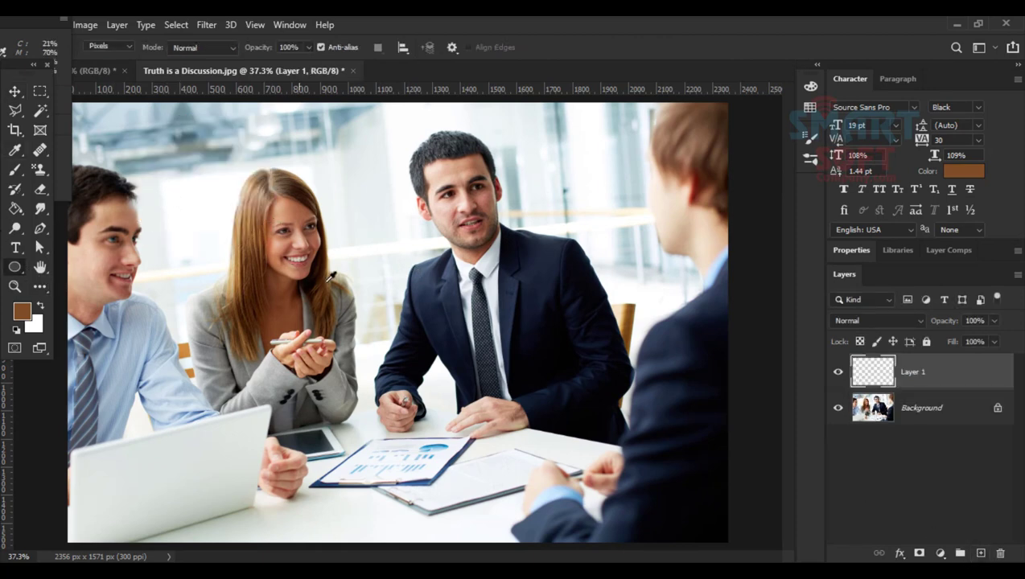
{"action": "left_click_drag", "start_coordinate": [326, 285], "coordinate": [376, 329]}
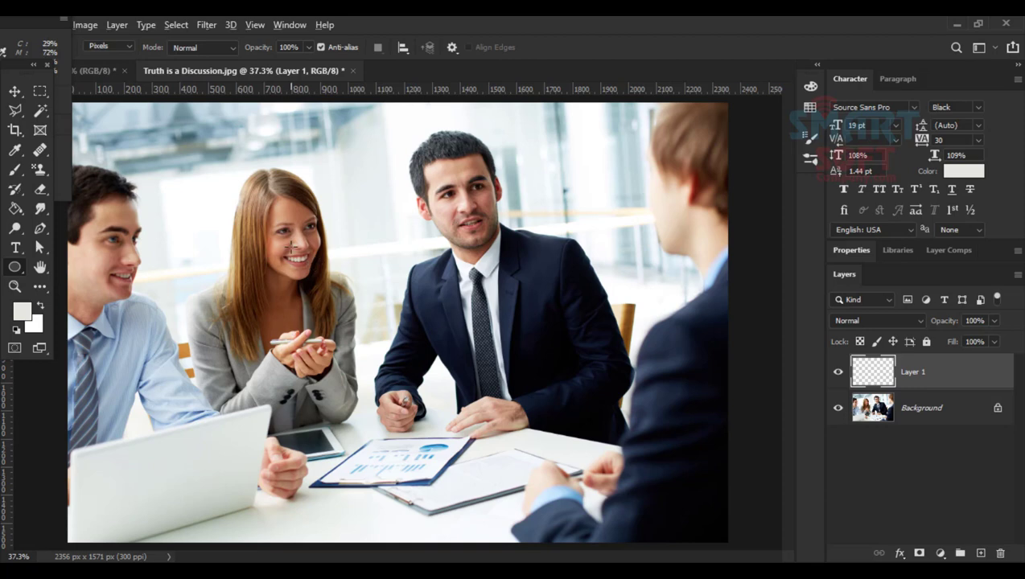
{"action": "left_click_drag", "start_coordinate": [338, 272], "coordinate": [418, 379]}
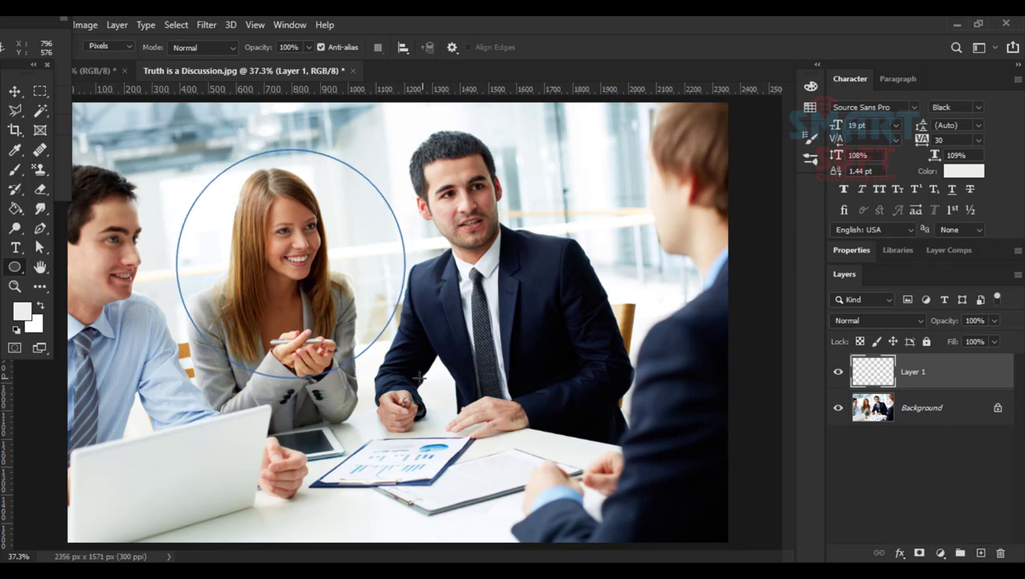
{"action": "key", "text": "v"}
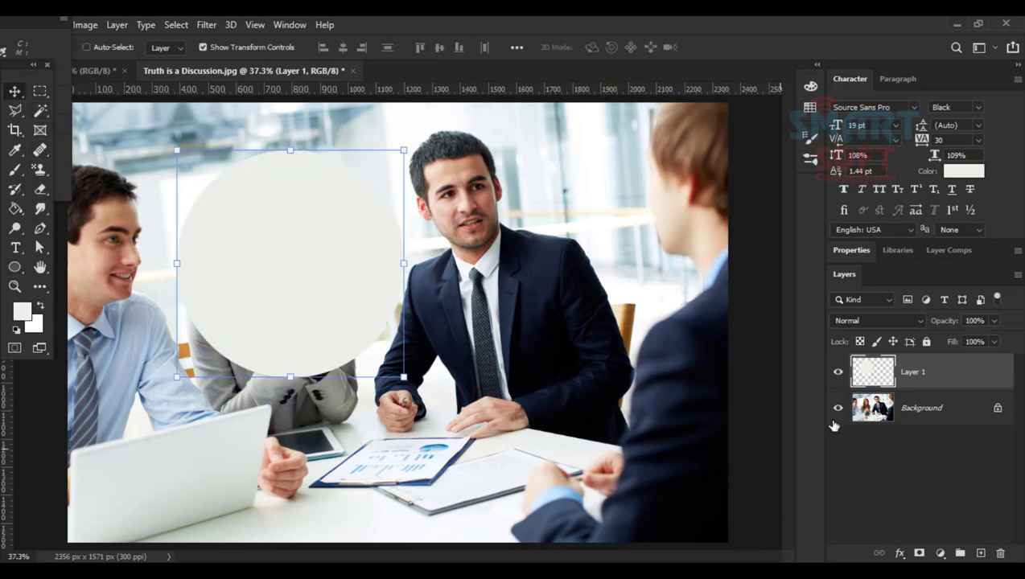
- Load the circle's outline as a selection and copy that area of the Background layer to a new layer
{"action": "left_click", "coordinate": [871, 412]}
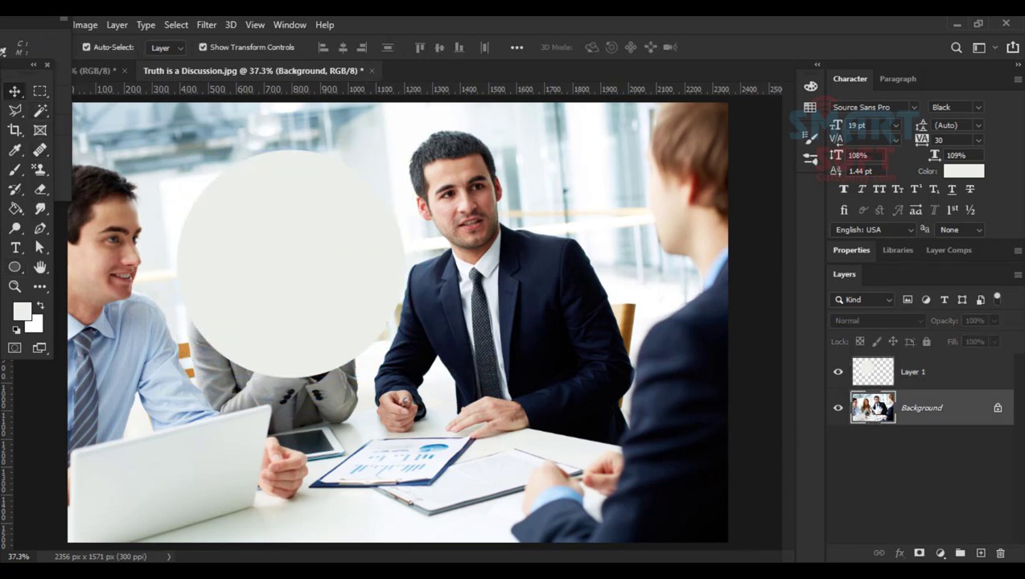
{"action": "left_click", "coordinate": [865, 371]}
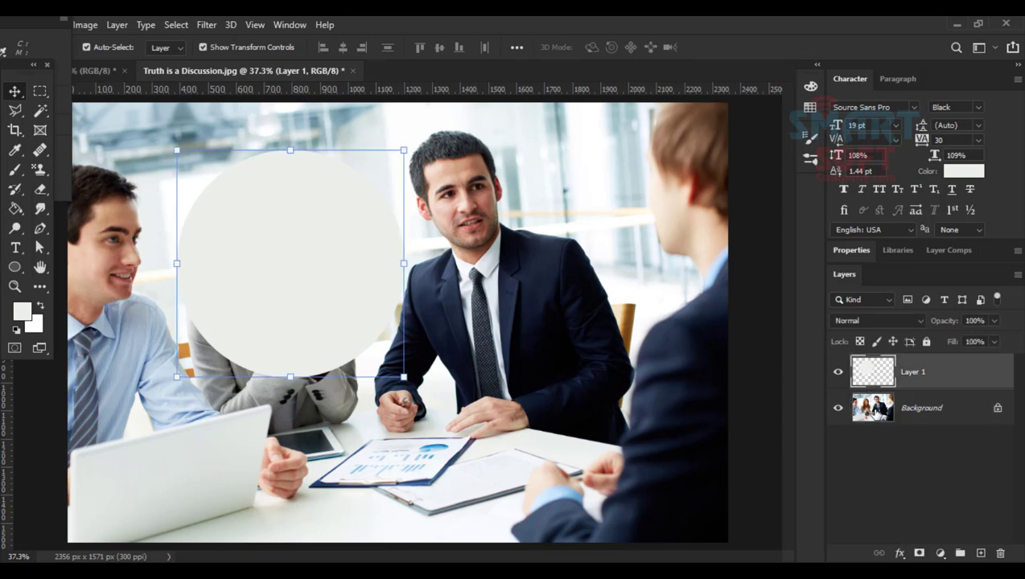
{"action": "left_click", "coordinate": [867, 411]}
{"action": "left_click", "coordinate": [869, 374], "text": "ctrl"}
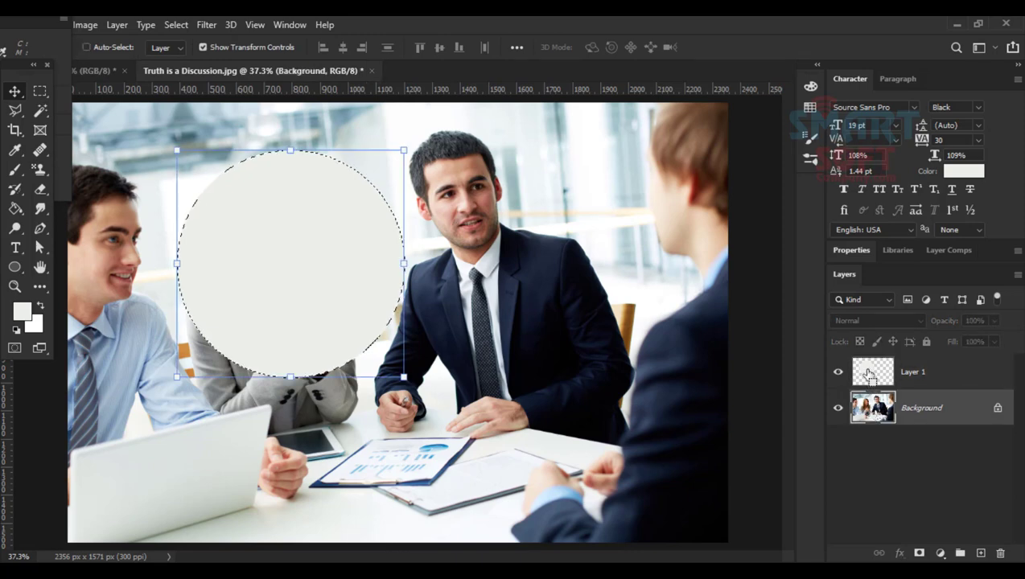
{"action": "key", "text": "ctrl+shift+i"}
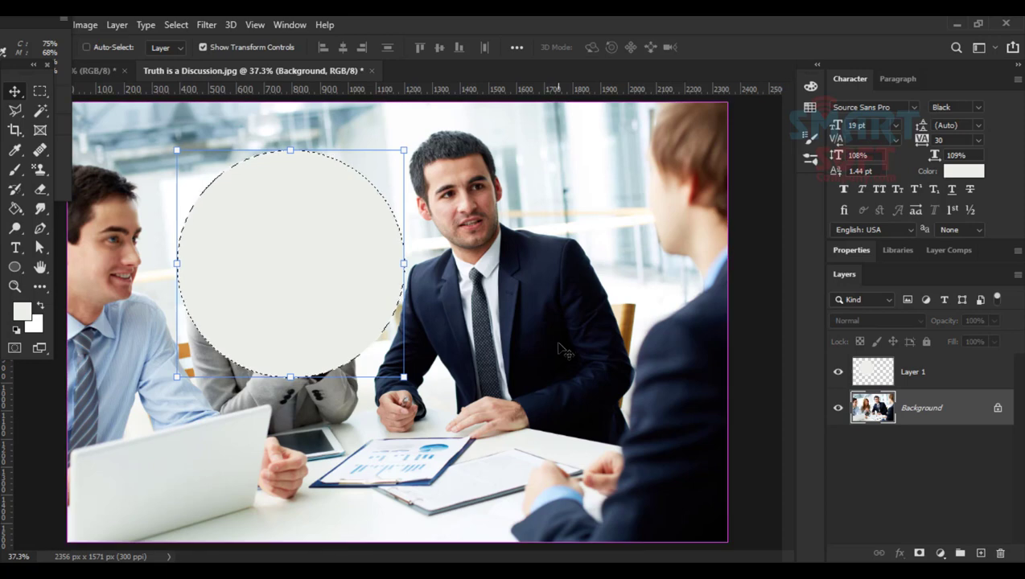
{"action": "key", "text": "ctrl+j"}
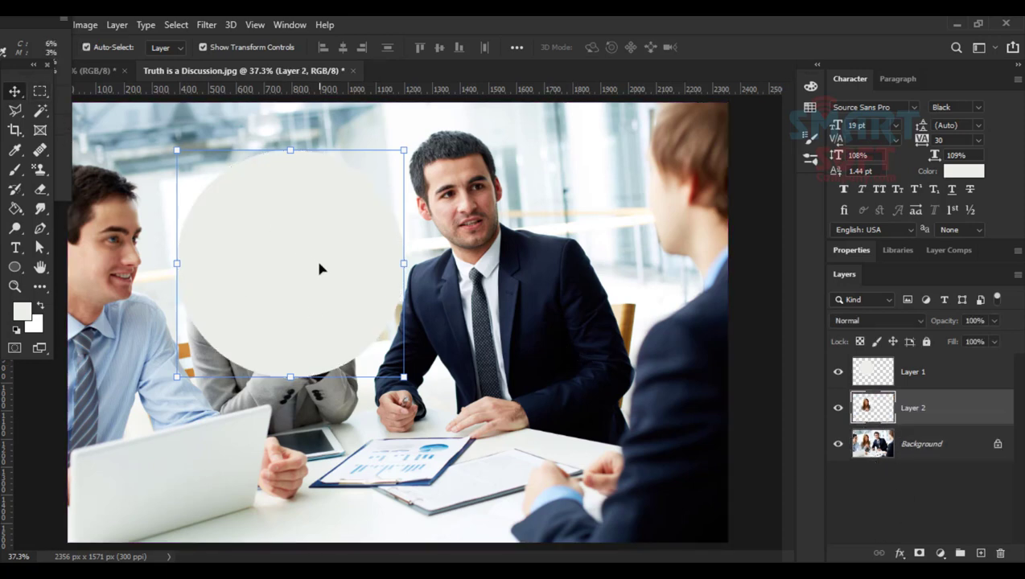
- Duplicate the circle layer, hide the original Layer 1, and move the copy over the man in the dark suit
{"action": "left_click", "coordinate": [844, 380]}
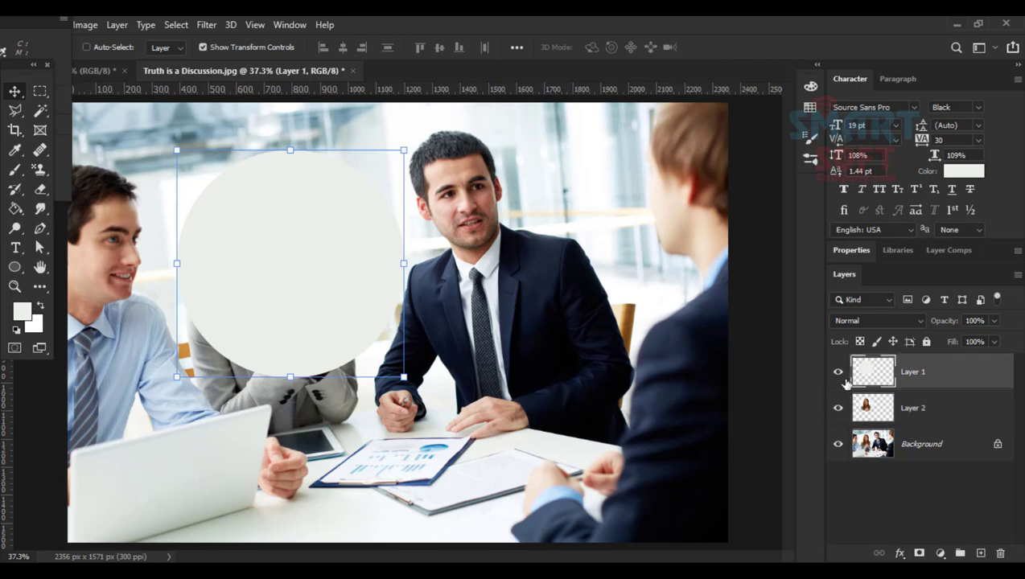
{"action": "key", "text": "ctrl+j"}
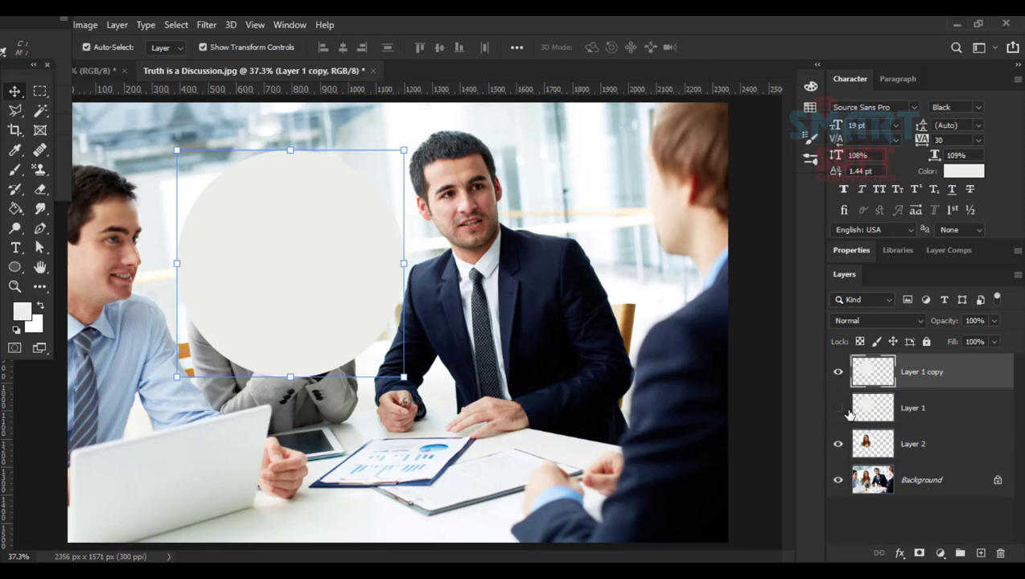
{"action": "left_click_drag", "start_coordinate": [322, 260], "coordinate": [513, 222]}
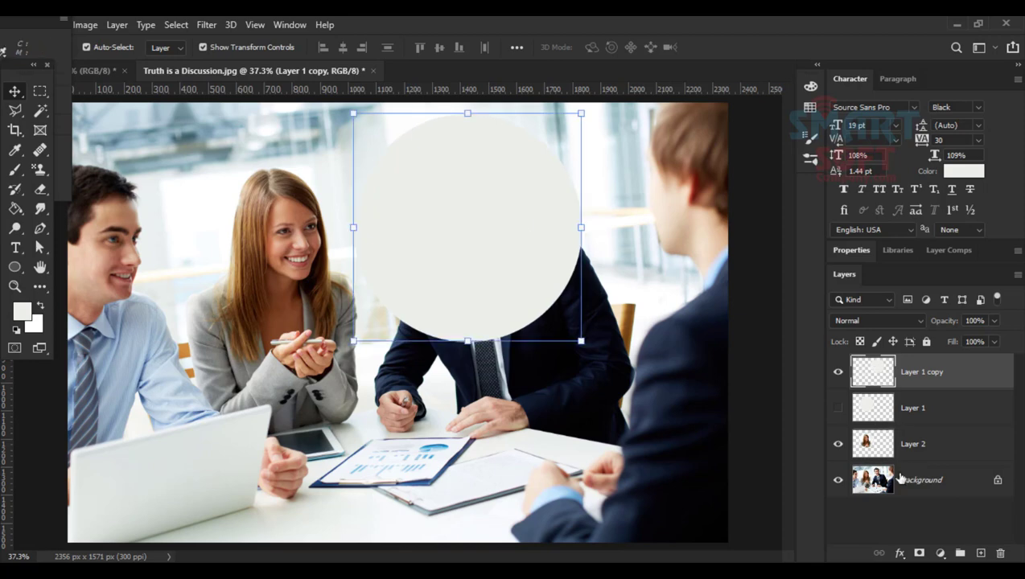
- Copy the Background area inside the duplicated circle to a new layer and hide the Background layer
{"action": "left_click", "coordinate": [873, 490]}
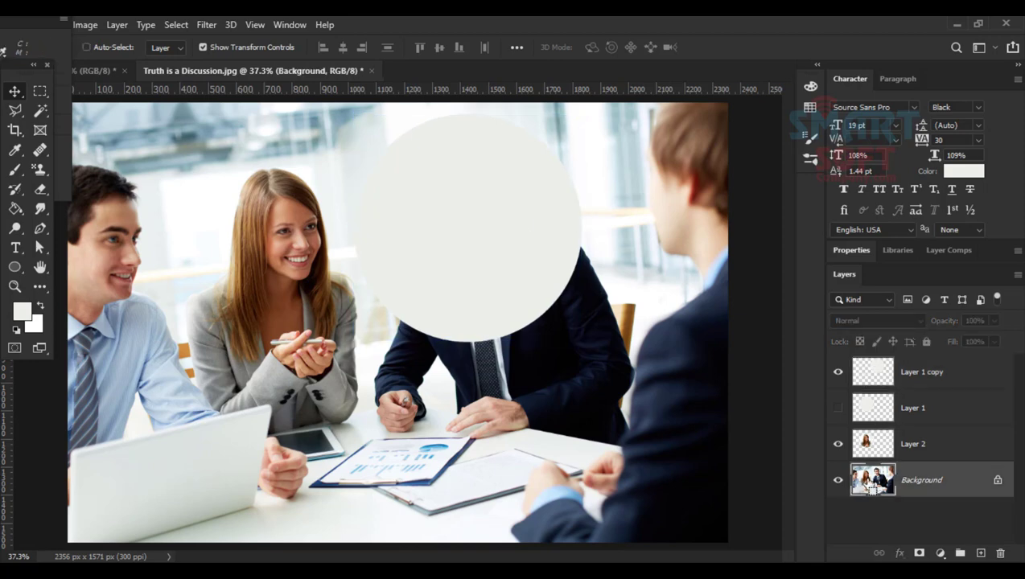
{"action": "left_click", "coordinate": [877, 380], "text": "ctrl"}
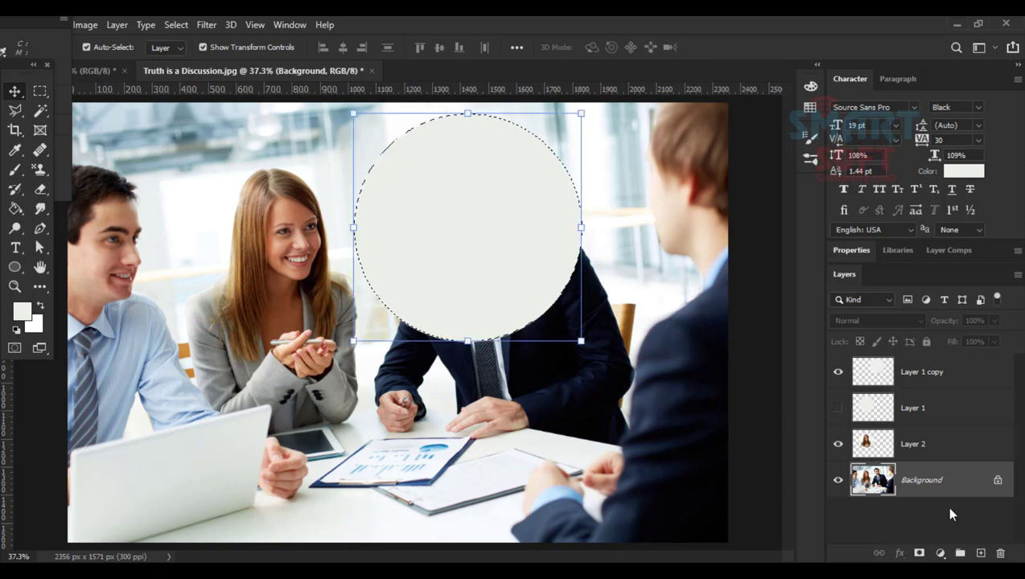
{"action": "key", "text": "ctrl+shift+alt+n"}
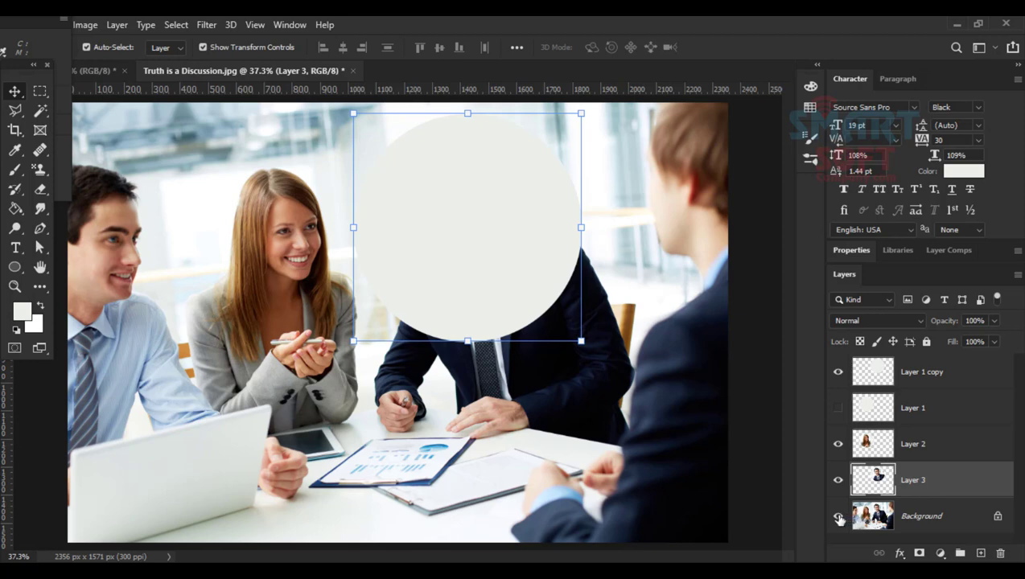
{"action": "left_click", "coordinate": [838, 518]}
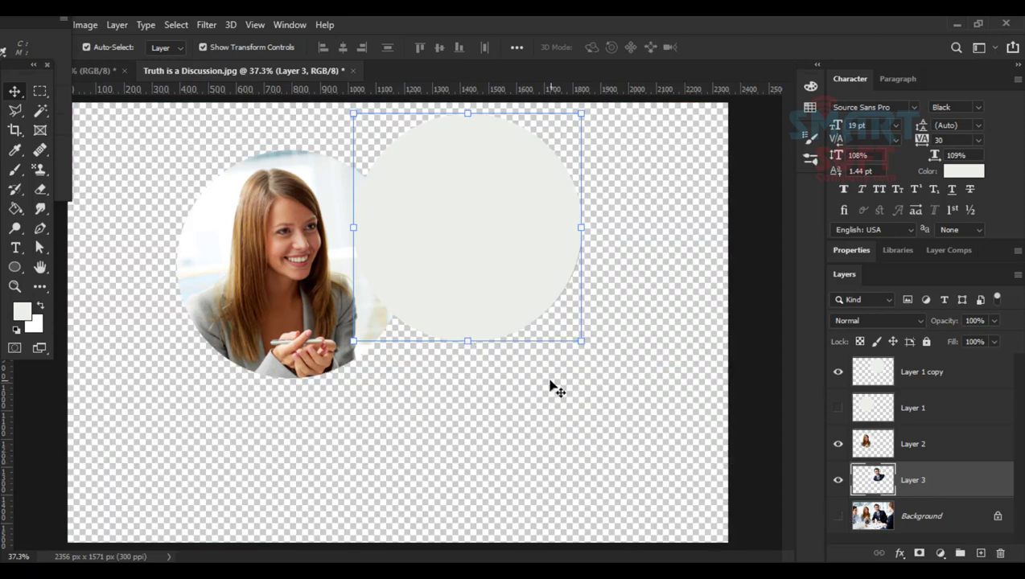
- Hide Layer 1 copy, show Layer 1, and place Layer 1 beneath the woman's portrait on Layer 2
{"action": "left_click", "coordinate": [839, 372]}
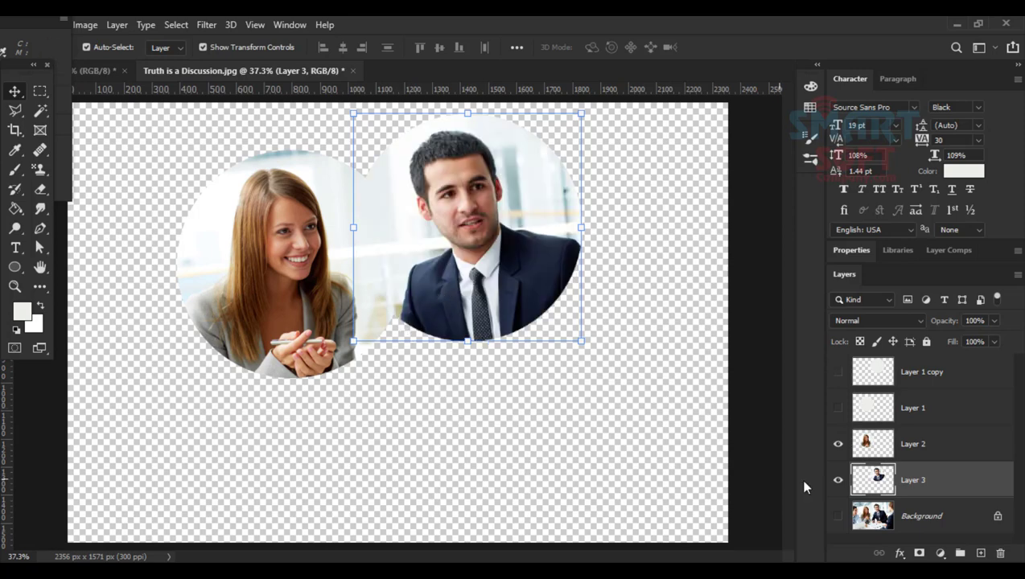
{"action": "left_click", "coordinate": [870, 410]}
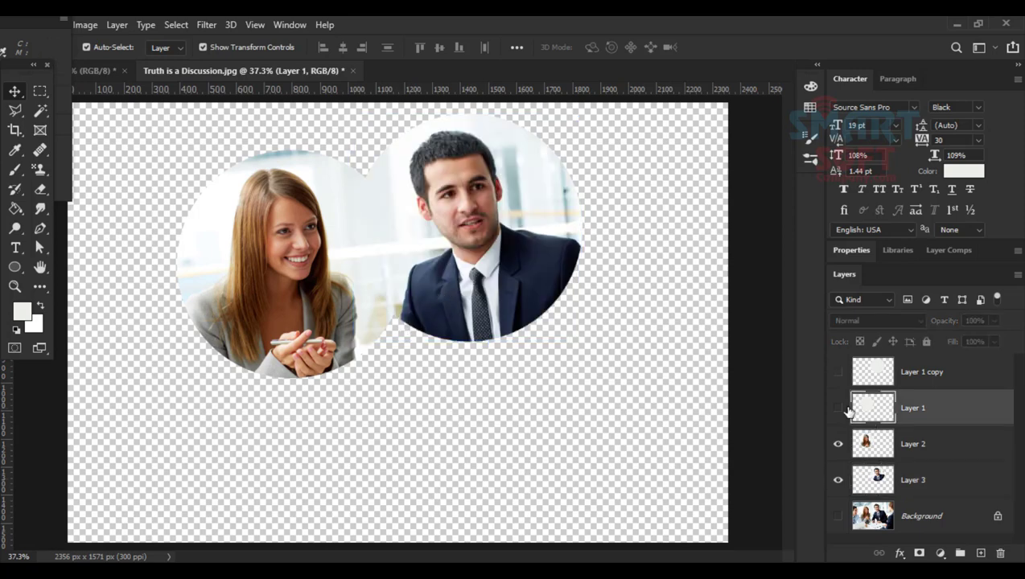
{"action": "left_click", "coordinate": [842, 409]}
{"action": "left_click_drag", "start_coordinate": [891, 418], "coordinate": [906, 456]}
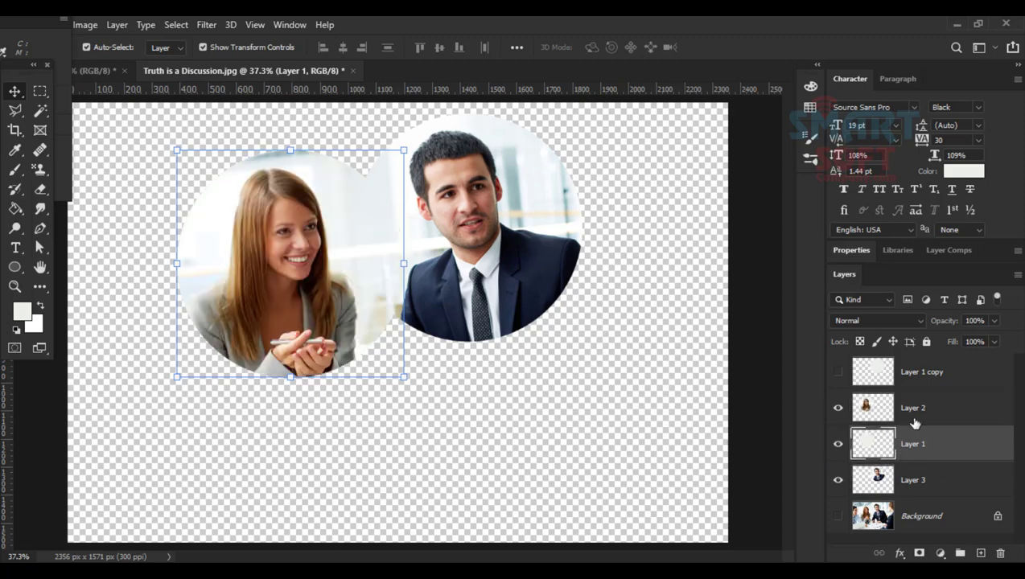
- Enlarge the Layer 1 circle slightly around its centre to form a thin rim around the woman's portrait
{"action": "left_click", "coordinate": [404, 377]}
{"action": "left_click_drag", "start_coordinate": [406, 378], "coordinate": [413, 385]}
{"action": "key", "text": "Return"}
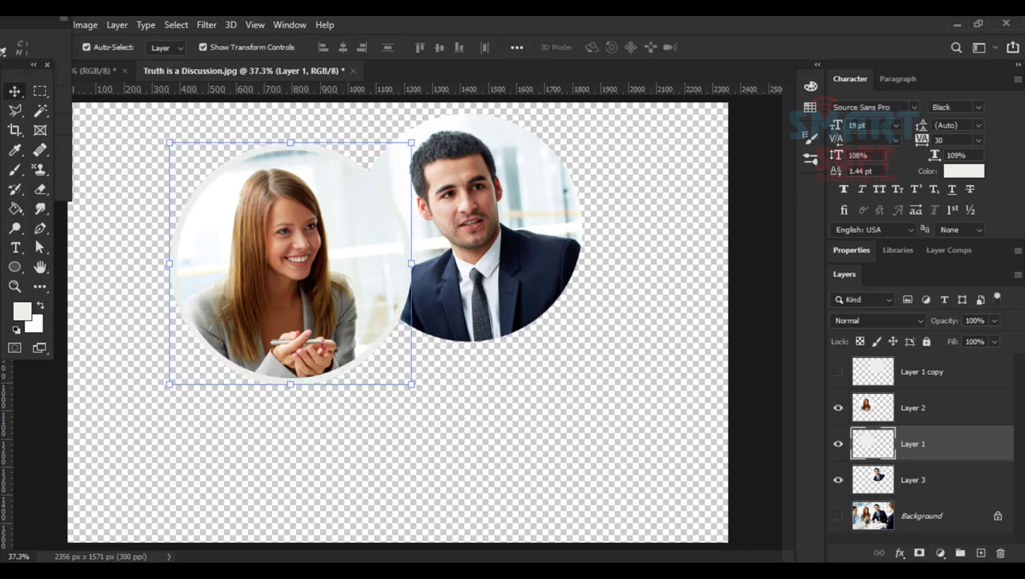
- Add a Drop Shadow to Layer 1 with Normal blend mode and 26 px distance, leaving Outer Glow off
{"action": "left_click", "coordinate": [901, 554]}
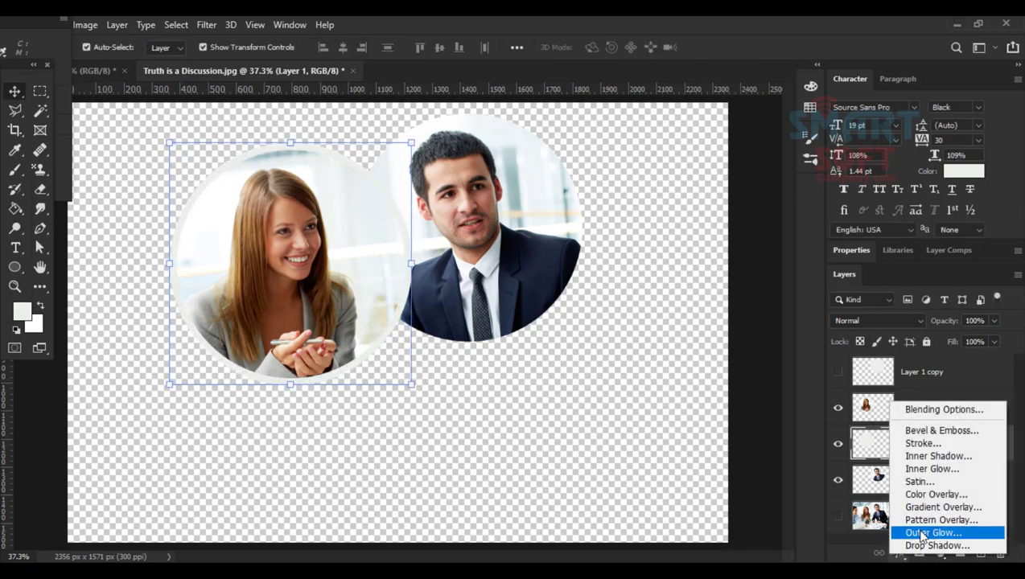
{"action": "left_click", "coordinate": [923, 533]}
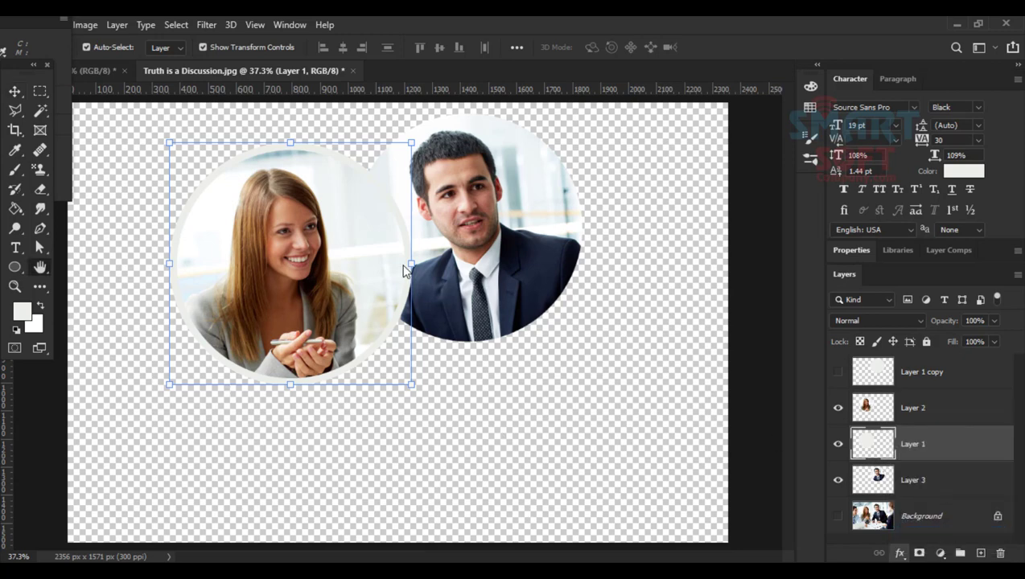
{"action": "left_click_drag", "start_coordinate": [495, 66], "coordinate": [593, 77]}
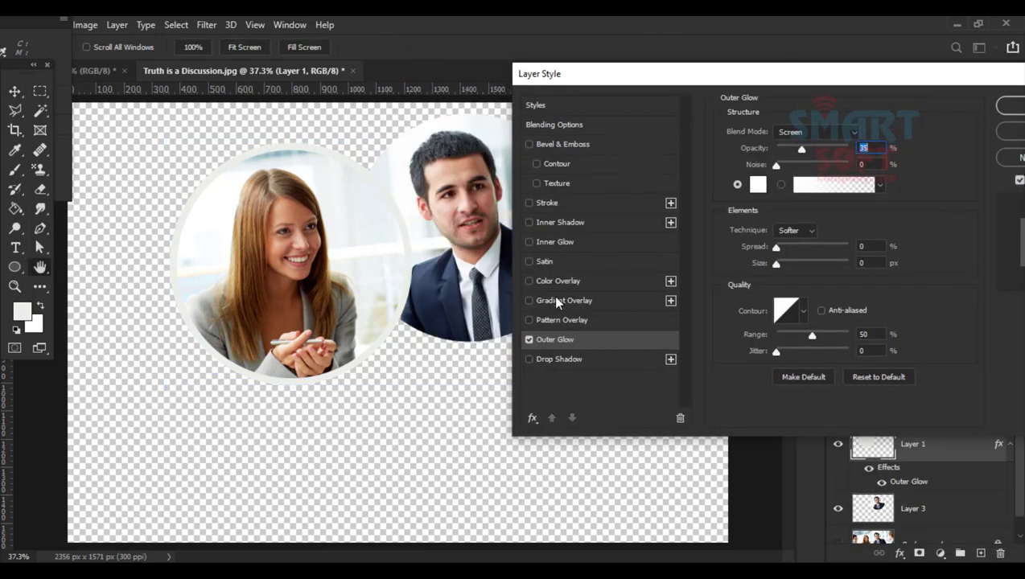
{"action": "left_click", "coordinate": [529, 340]}
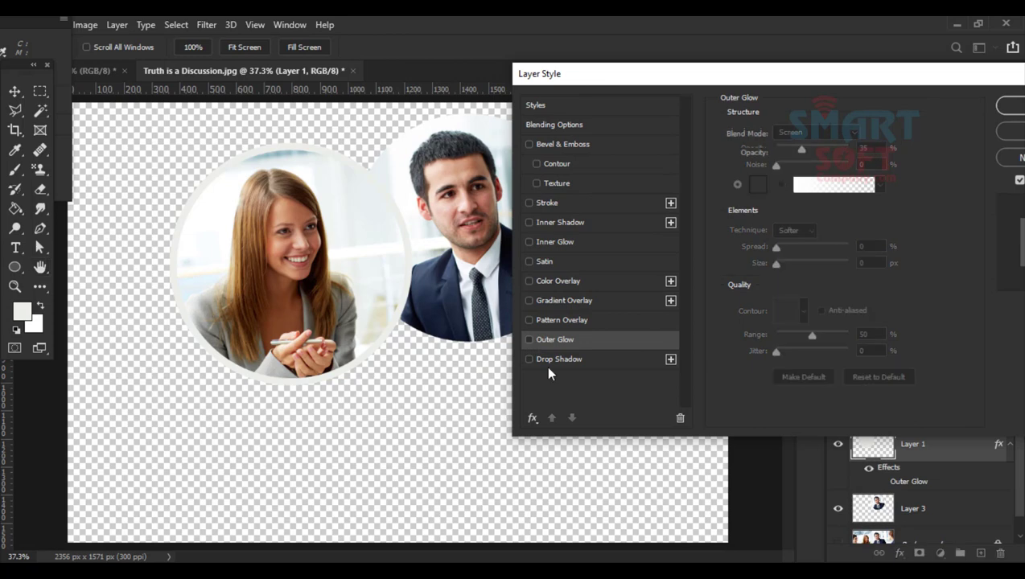
{"action": "left_click", "coordinate": [547, 361]}
{"action": "left_click", "coordinate": [804, 134]}
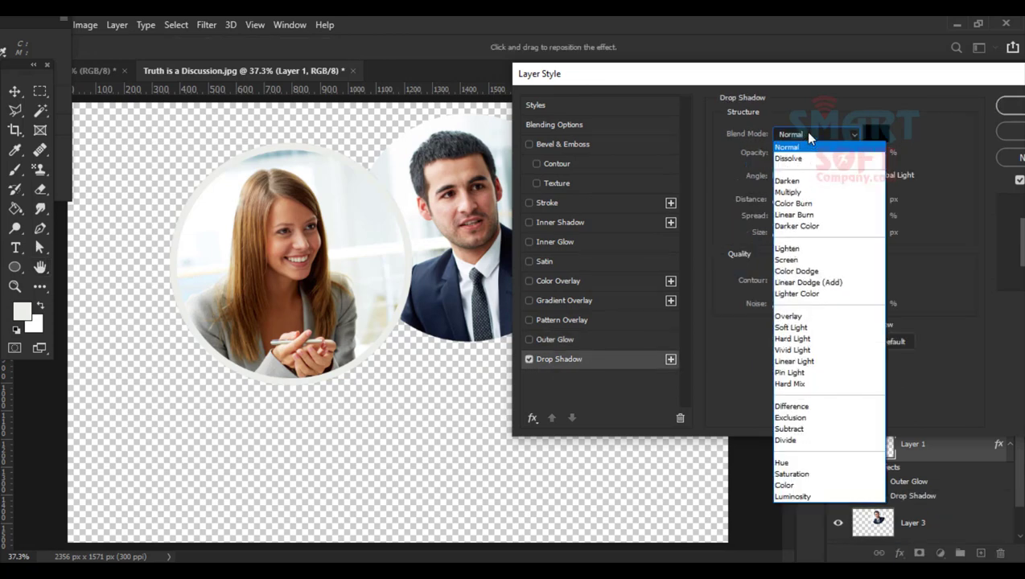
{"action": "left_click", "coordinate": [809, 140]}
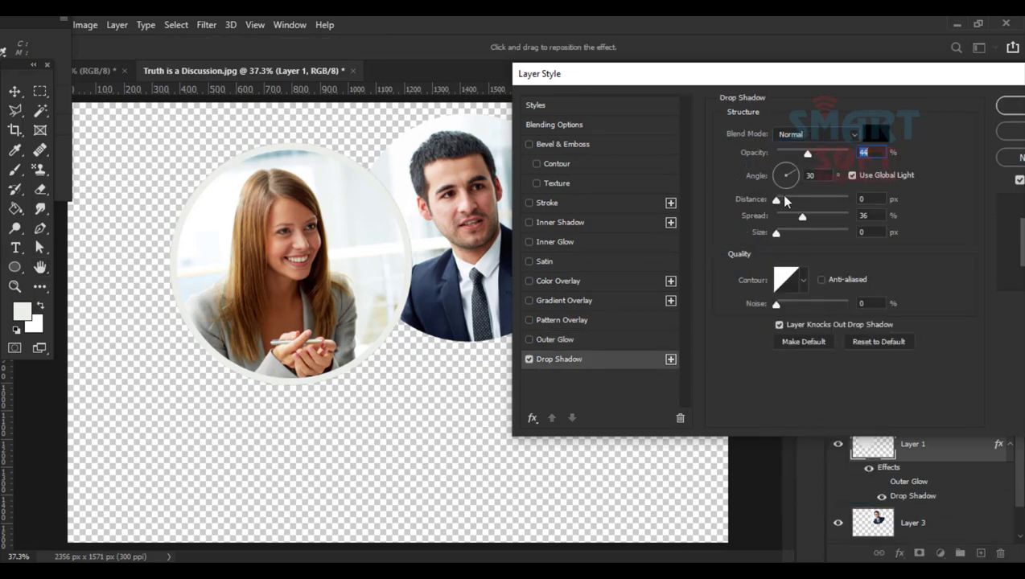
{"action": "left_click_drag", "start_coordinate": [777, 200], "coordinate": [800, 212]}
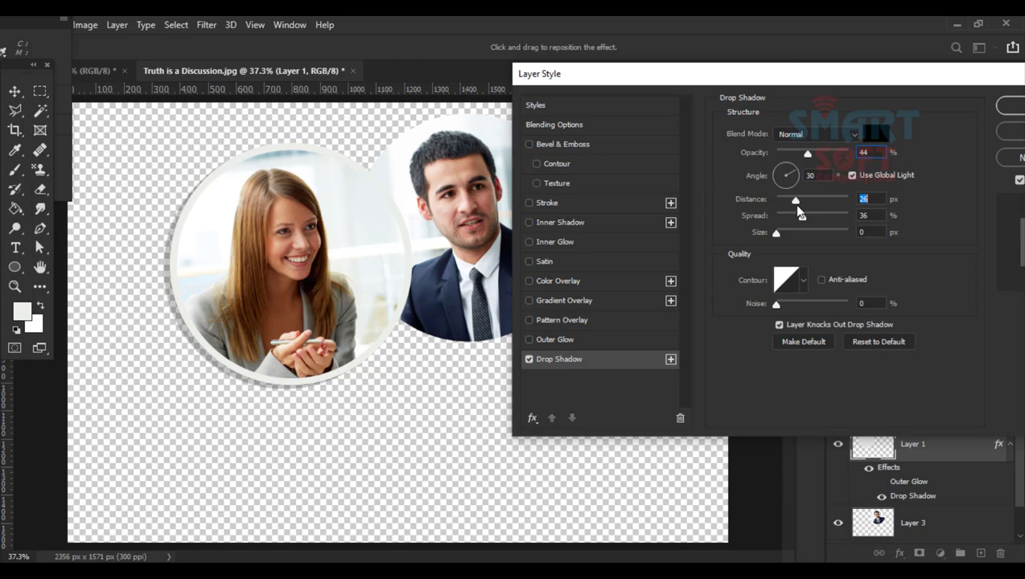
{"action": "left_click_drag", "start_coordinate": [834, 87], "coordinate": [785, 230]}
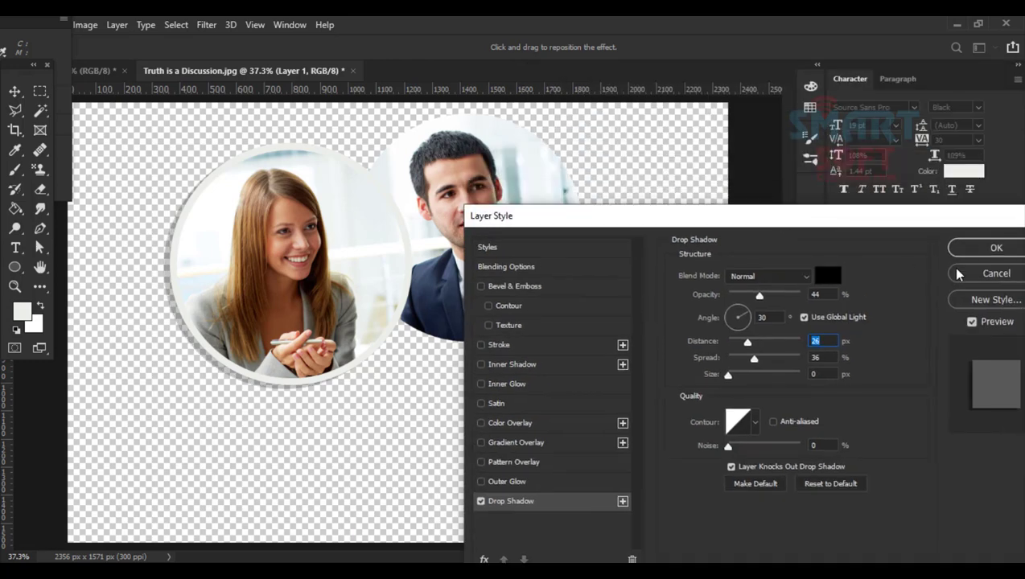
- Enable Bevel & Emboss and Inner Glow on Layer 1, giving the glow a light-blue-to-cyan gradient from the Blues presets
{"action": "left_click", "coordinate": [494, 290]}
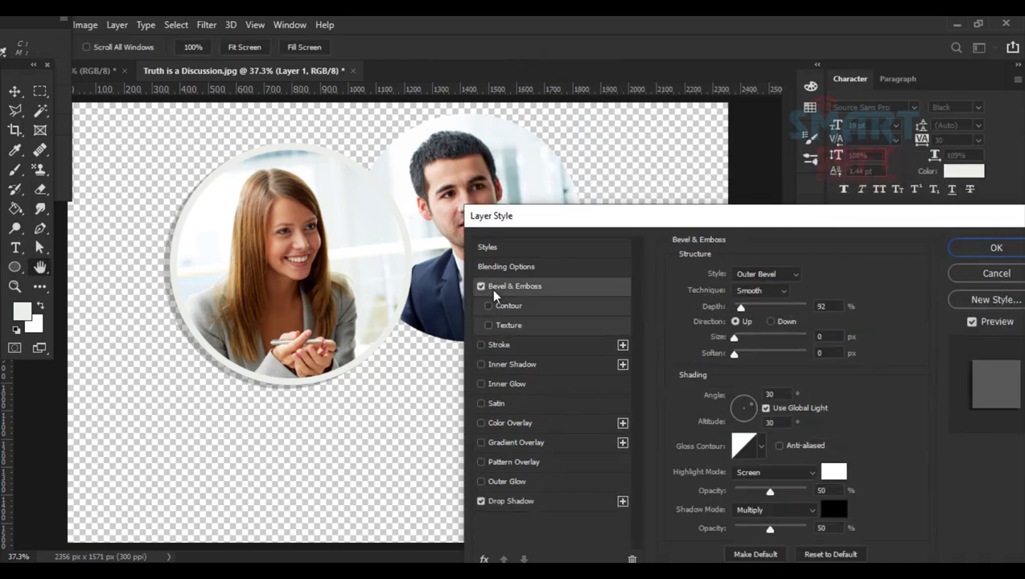
{"action": "left_click", "coordinate": [502, 386]}
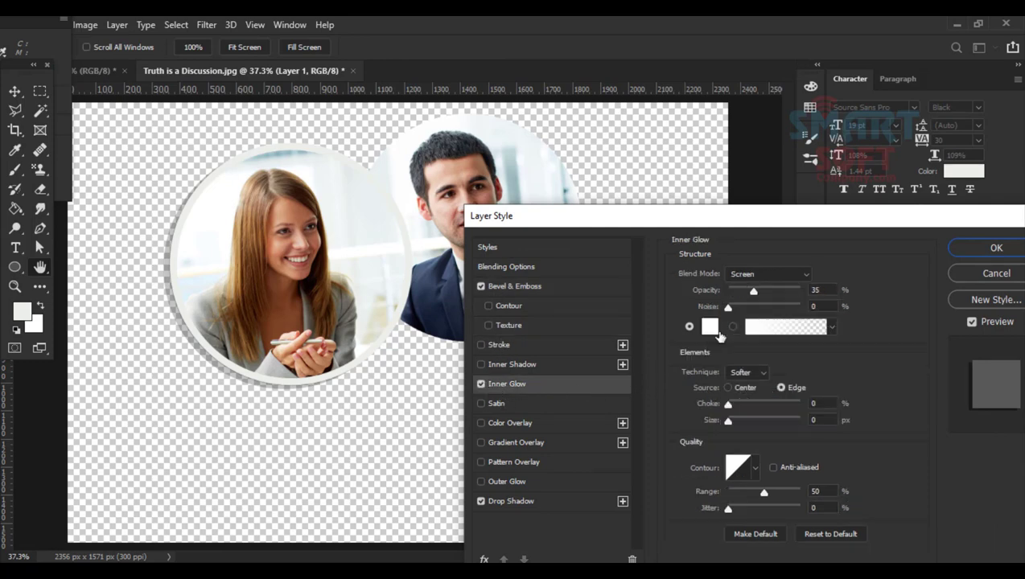
{"action": "left_click", "coordinate": [833, 327]}
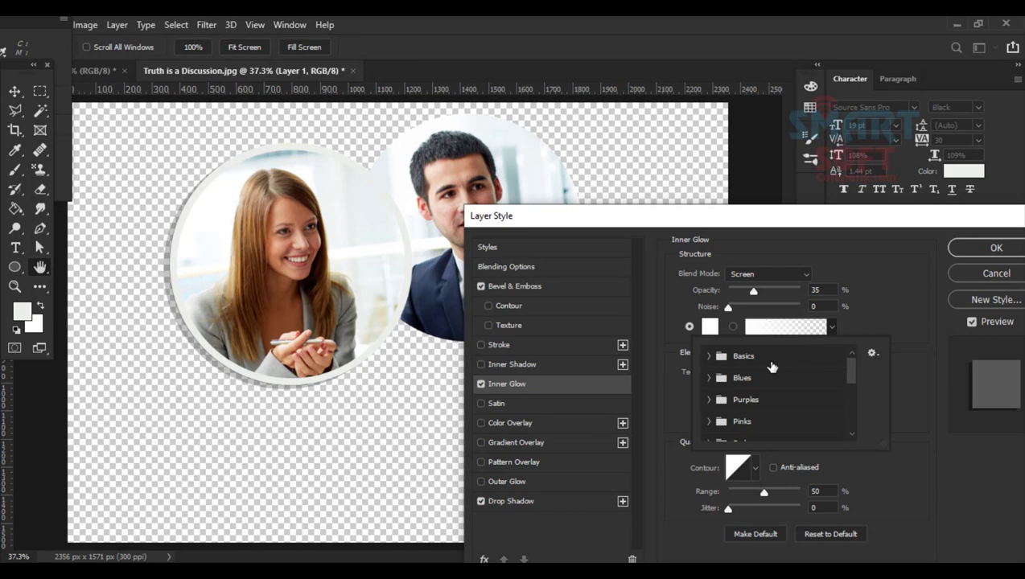
{"action": "left_click", "coordinate": [710, 380]}
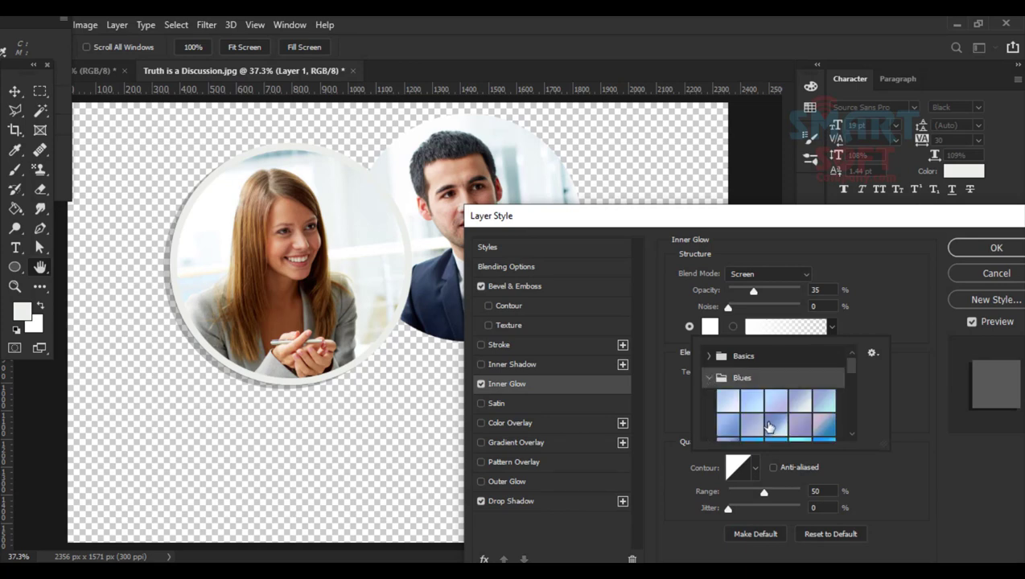
{"action": "left_click", "coordinate": [768, 422]}
{"action": "scroll", "coordinate": [768, 422], "scroll_direction": "down", "scroll_amount": 1}
{"action": "left_click", "coordinate": [770, 428]}
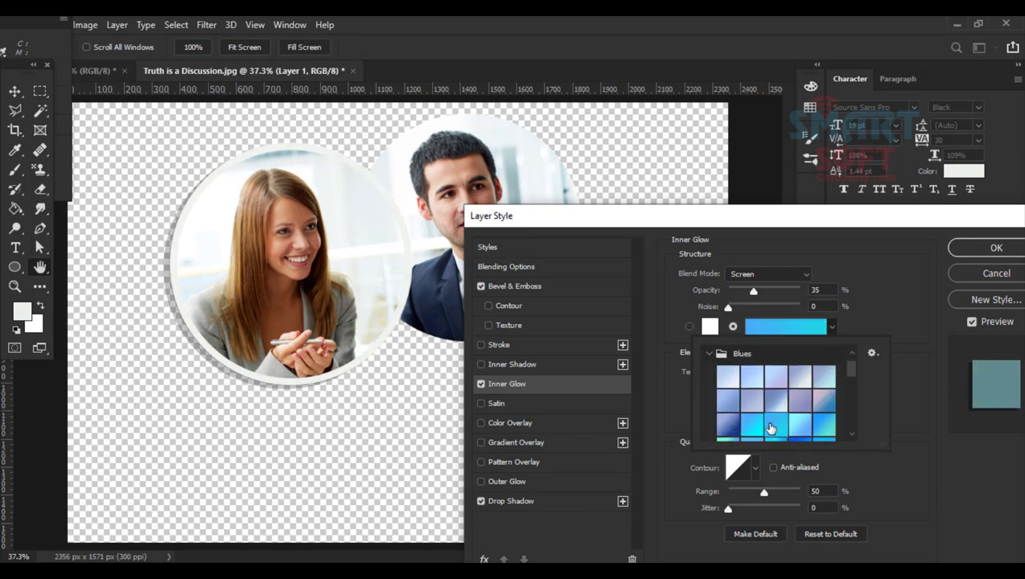
- Set the Inner Glow blend mode to Normal and apply the layer style to Layer 1 with Satin off
{"action": "left_click_drag", "start_coordinate": [741, 217], "coordinate": [775, 177]}
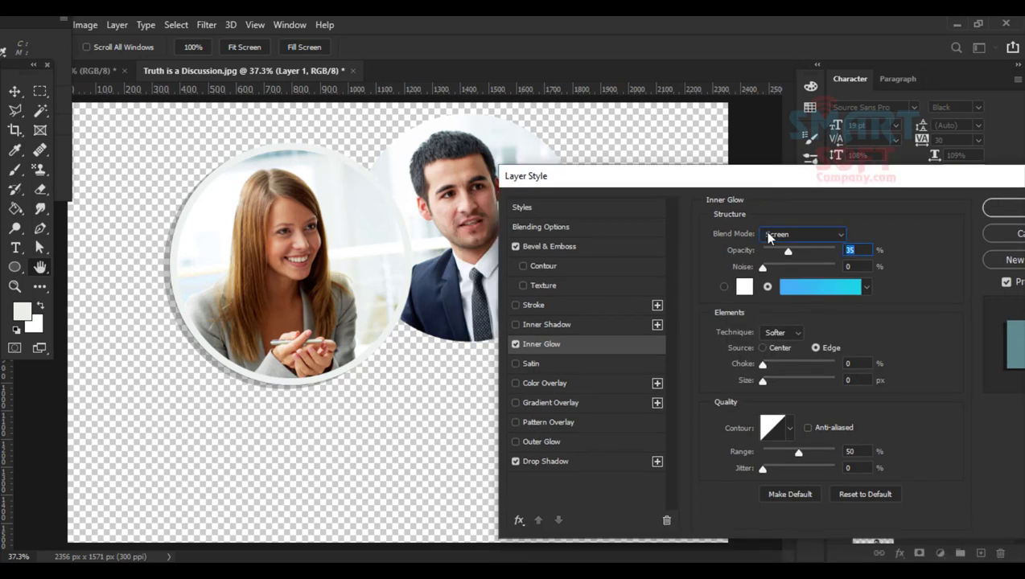
{"action": "left_click", "coordinate": [769, 234]}
{"action": "left_click", "coordinate": [780, 201]}
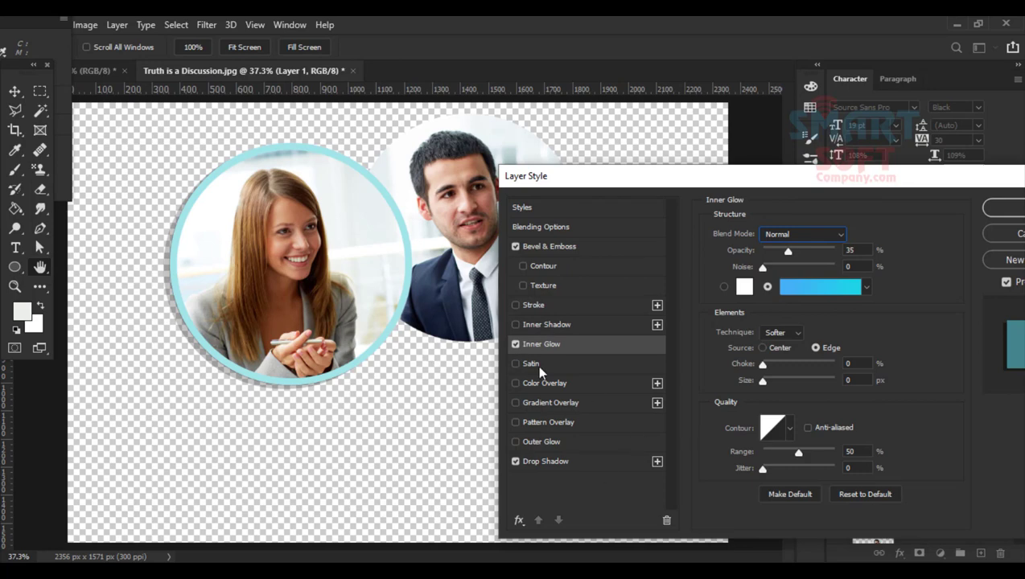
{"action": "left_click", "coordinate": [516, 364]}
{"action": "left_click", "coordinate": [517, 365]}
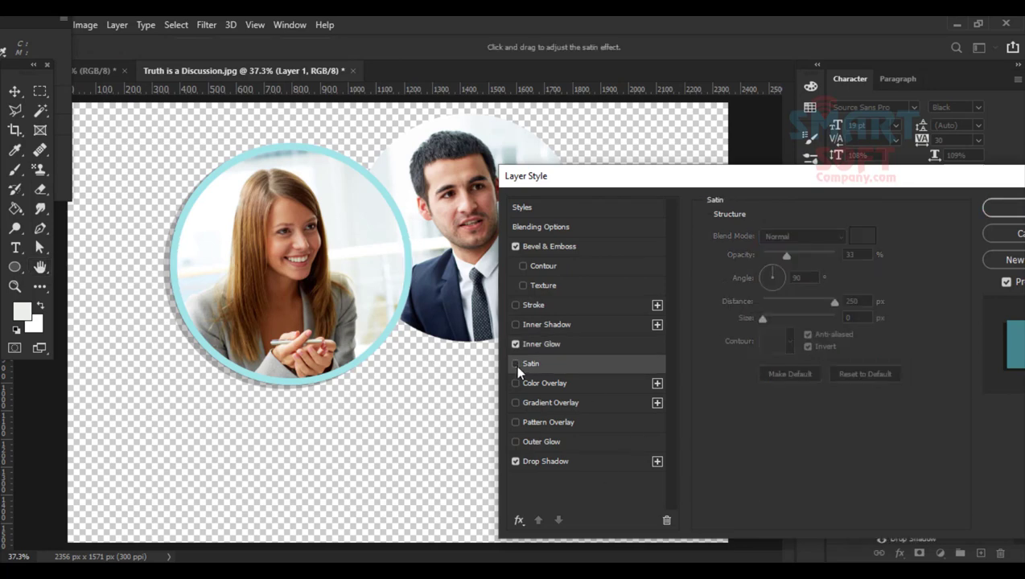
{"action": "left_click", "coordinate": [1018, 210]}
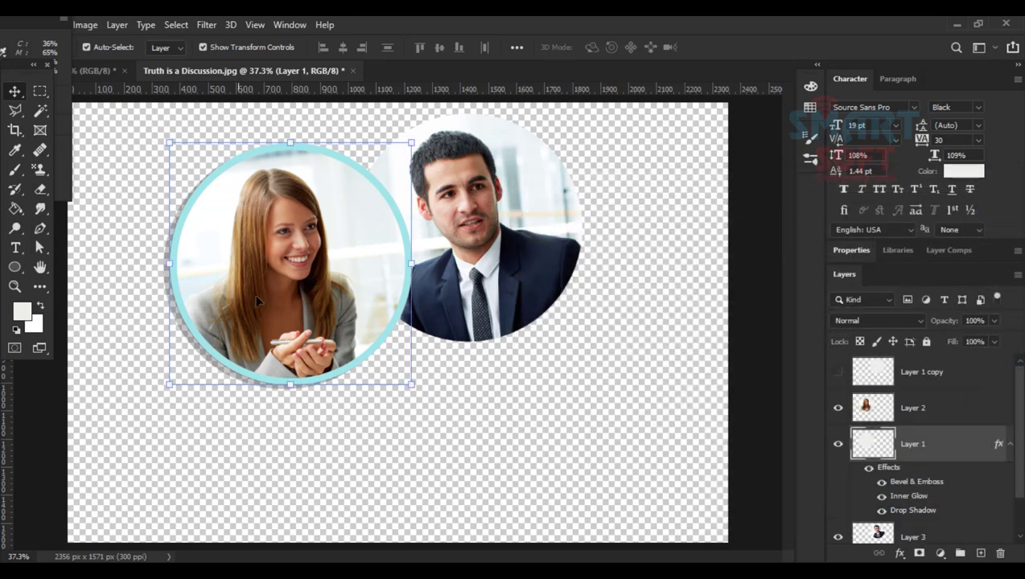
- Collapse Layer 1's effects, select Layers 1 and 2 together, and move the woman's framed portrait left, clear of the man
{"action": "left_click", "coordinate": [1009, 448]}
{"action": "left_click", "coordinate": [932, 411]}
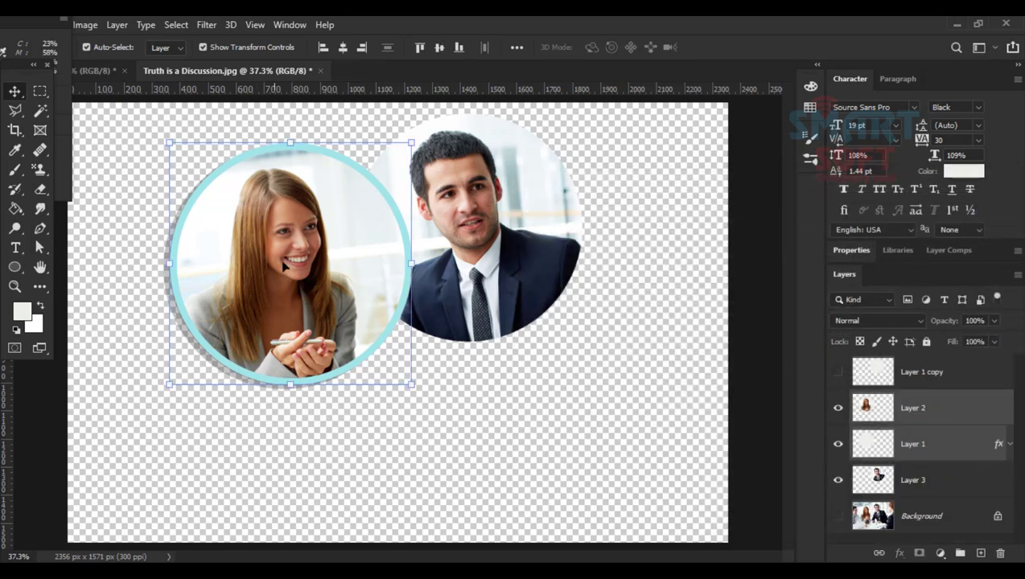
{"action": "left_click_drag", "start_coordinate": [310, 183], "coordinate": [255, 193]}
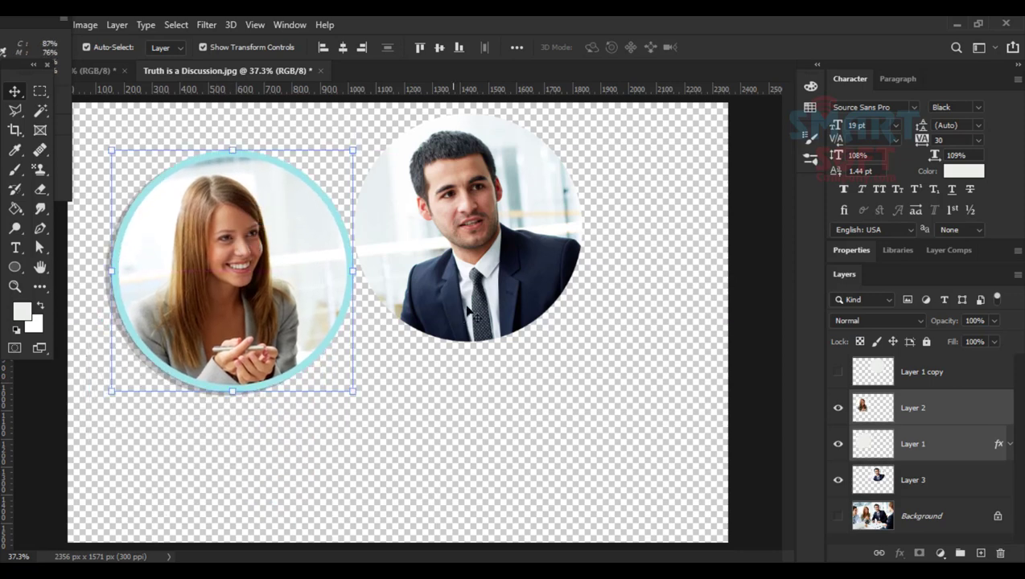
- Show Layer 1 copy and move the man's portrait, Layer 3, above it to the top of the layer stack
{"action": "left_click", "coordinate": [465, 245]}
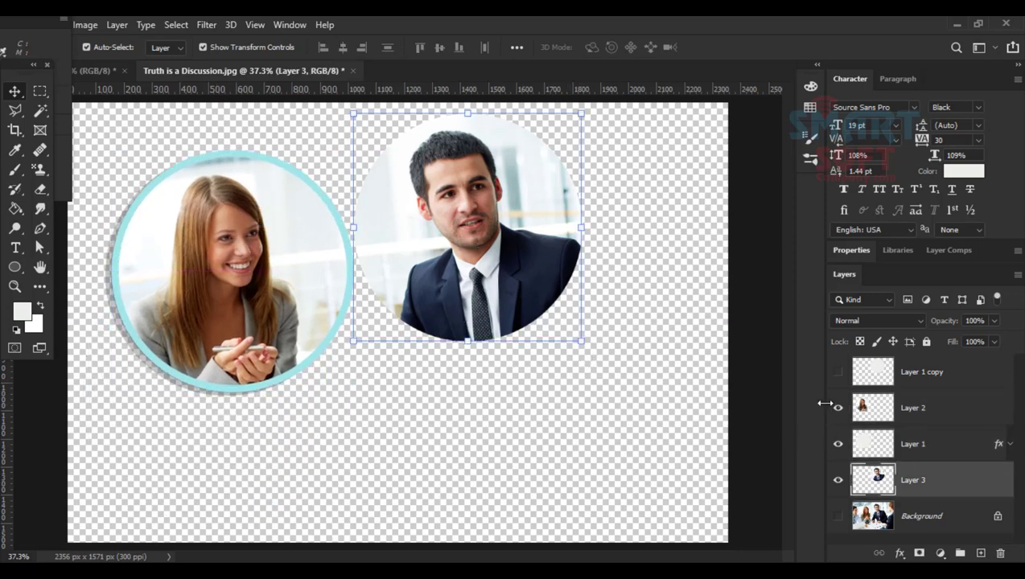
{"action": "left_click", "coordinate": [838, 373]}
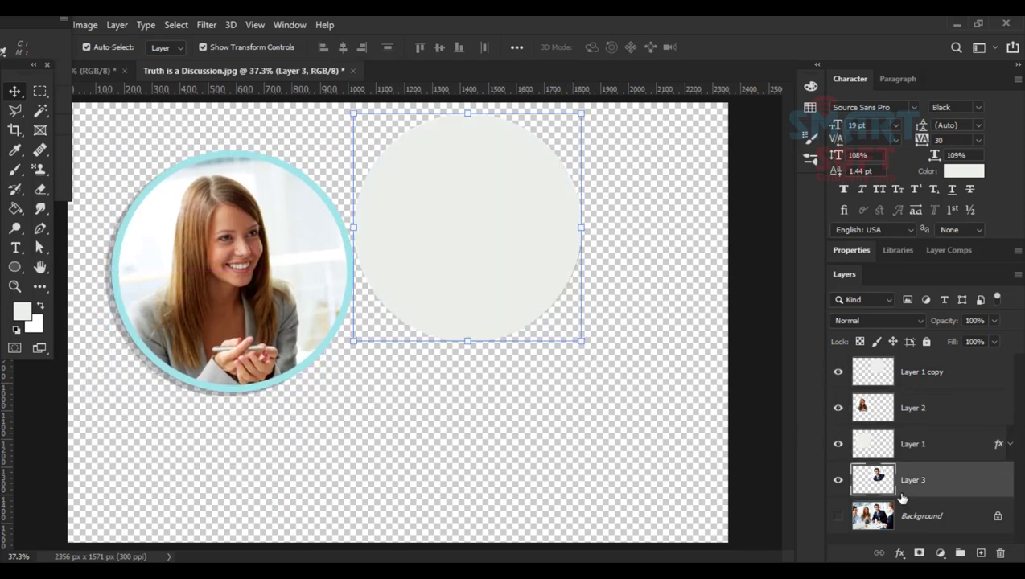
{"action": "left_click_drag", "start_coordinate": [902, 499], "coordinate": [885, 370]}
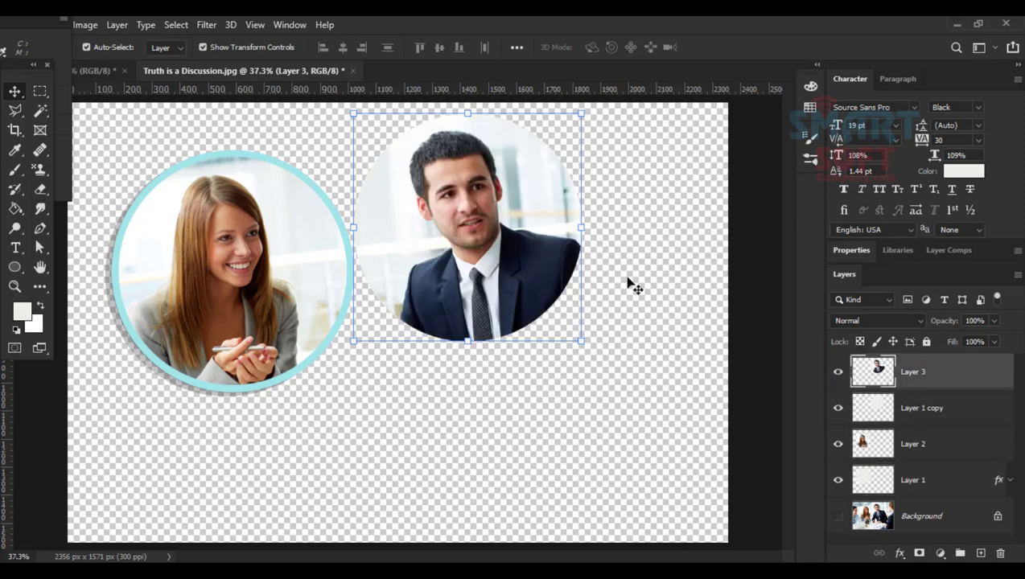
- Scale the Layer 1 copy circle slightly larger than the man's portrait, leaving a thin even rim around it
{"action": "left_click", "coordinate": [873, 404]}
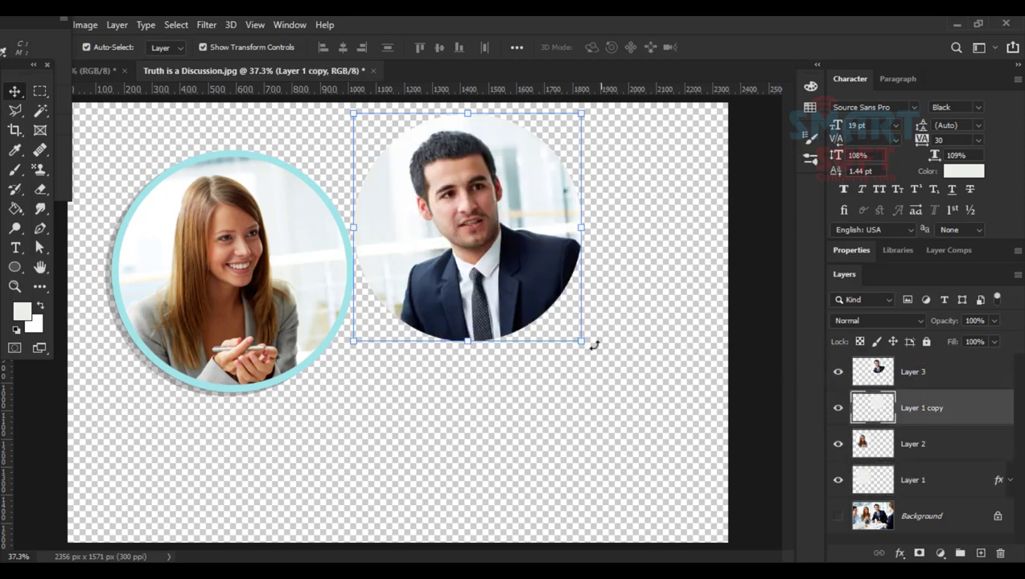
{"action": "mouse_move", "coordinate": [586, 344]}
{"action": "left_mouse_down"}
{"action": "mouse_move", "coordinate": [601, 352]}
{"action": "mouse_move", "coordinate": [580, 343]}
{"action": "mouse_move", "coordinate": [586, 352]}
{"action": "left_mouse_up"}
{"action": "key", "text": "Return"}
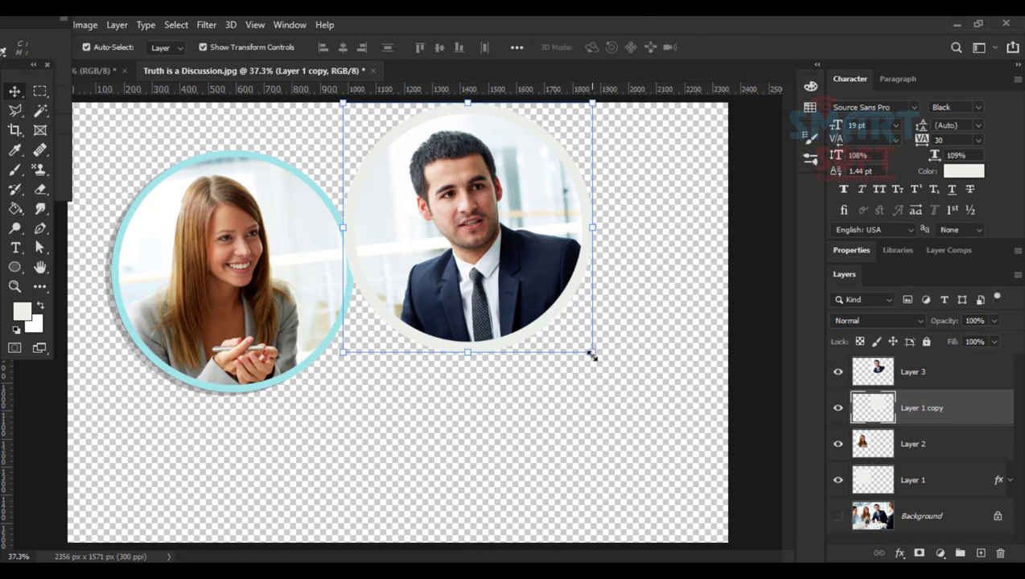
{"action": "left_click_drag", "start_coordinate": [590, 355], "coordinate": [581, 345]}
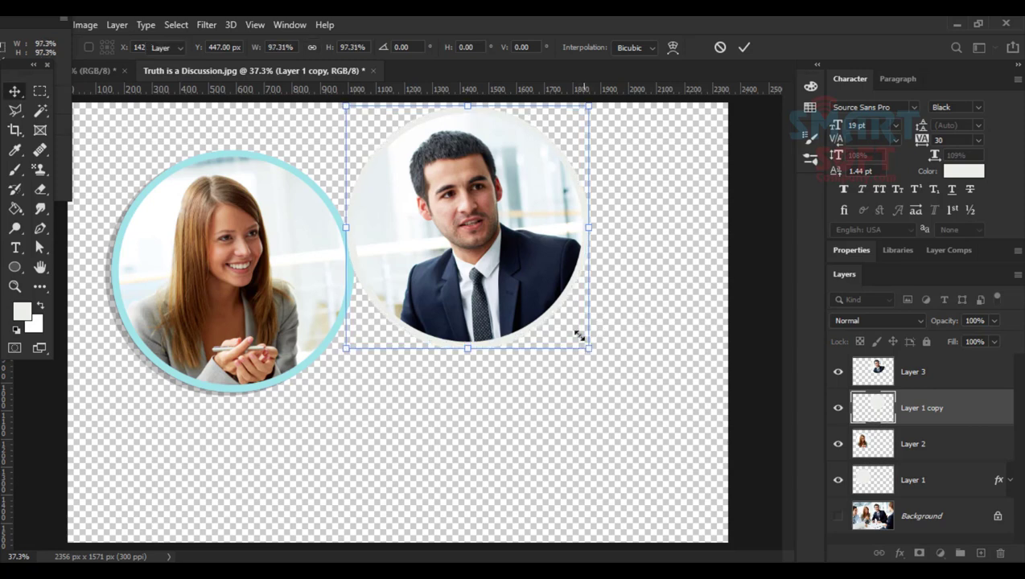
{"action": "key", "text": "Return"}
- Copy the layer style of Layer 1 and paste it onto Layer 1 copy
{"action": "left_click", "coordinate": [306, 366]}
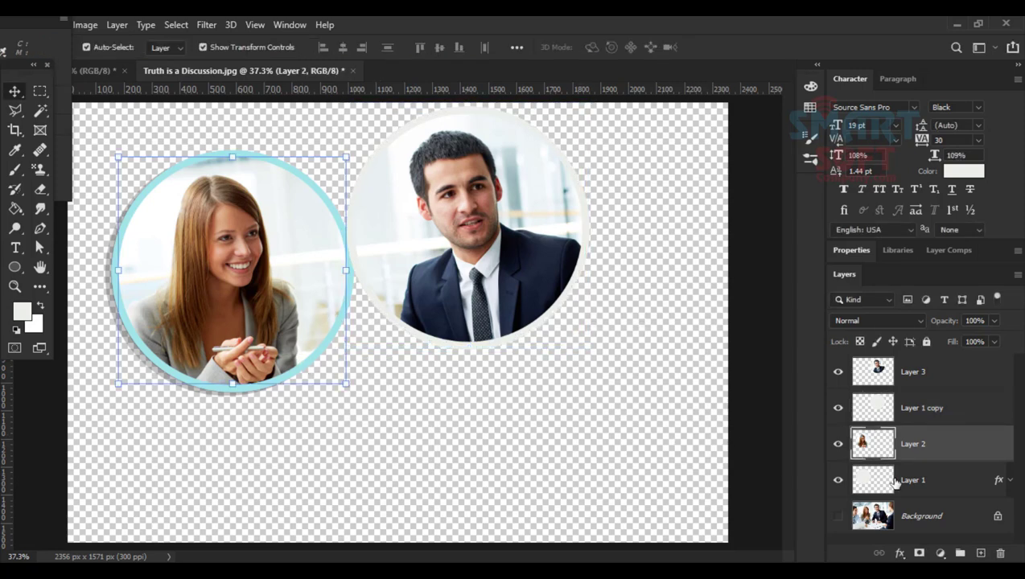
{"action": "left_click", "coordinate": [917, 487]}
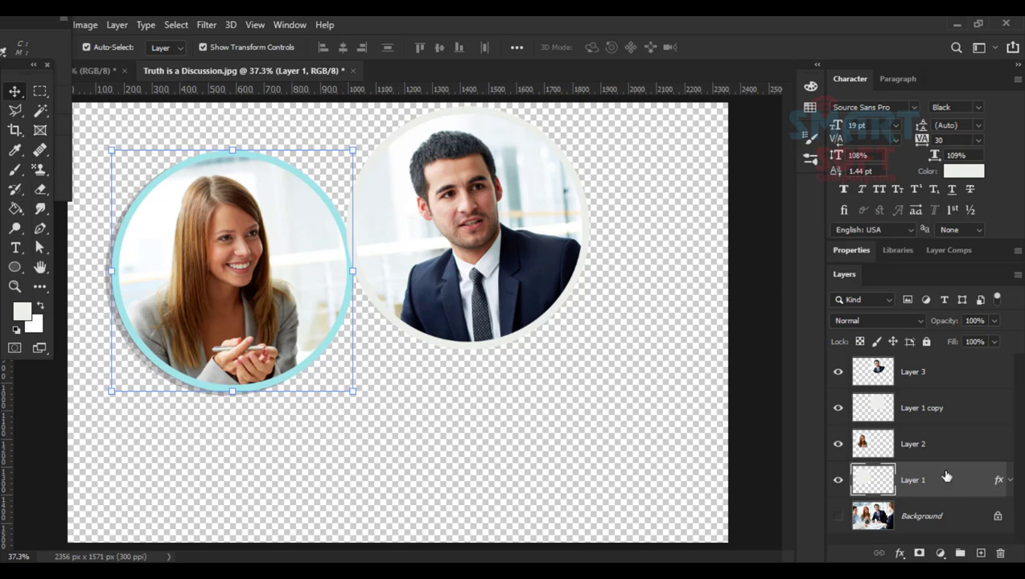
{"action": "right_click", "coordinate": [945, 479]}
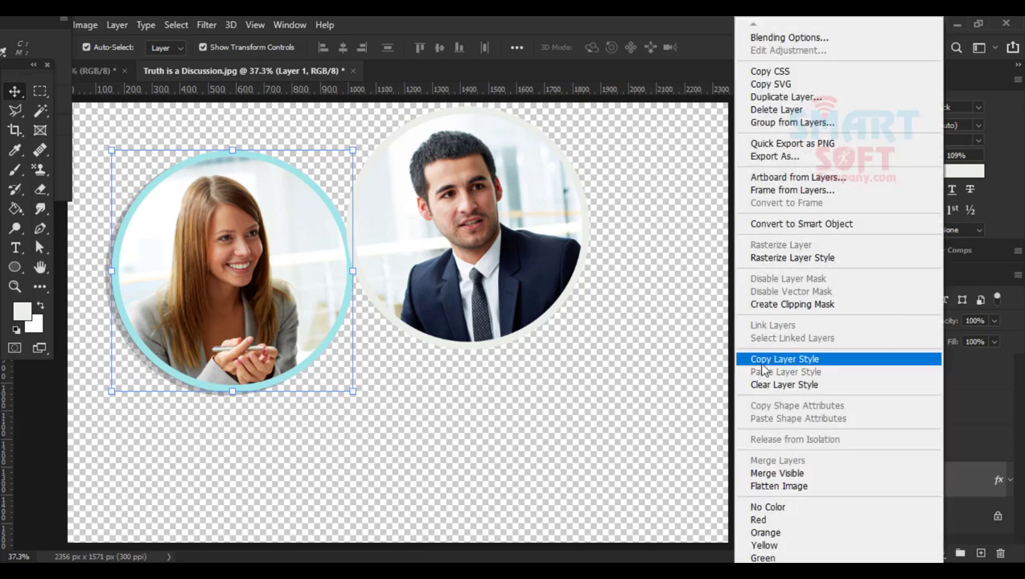
{"action": "left_click", "coordinate": [779, 362]}
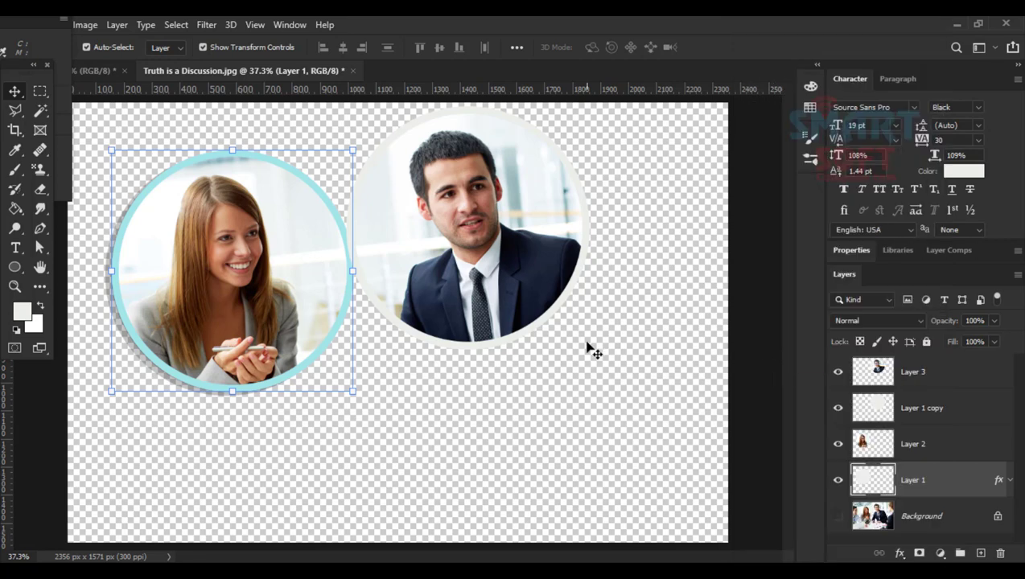
{"action": "left_click", "coordinate": [900, 408]}
{"action": "right_click", "coordinate": [939, 412]}
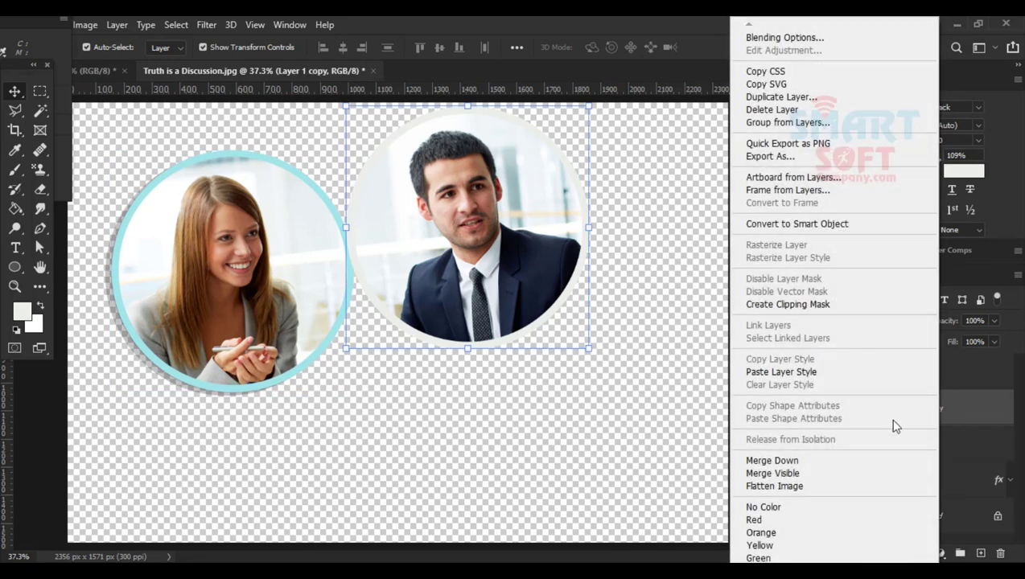
{"action": "left_click", "coordinate": [785, 371]}
- Select the man's portrait with its ring, move both right and slightly down, and deselect them
{"action": "left_click_drag", "start_coordinate": [652, 259], "coordinate": [505, 245]}
{"action": "left_click_drag", "start_coordinate": [481, 230], "coordinate": [582, 285]}
{"action": "left_click", "coordinate": [552, 424]}
{"action": "scroll", "coordinate": [907, 488], "scroll_direction": "down", "scroll_amount": 2}
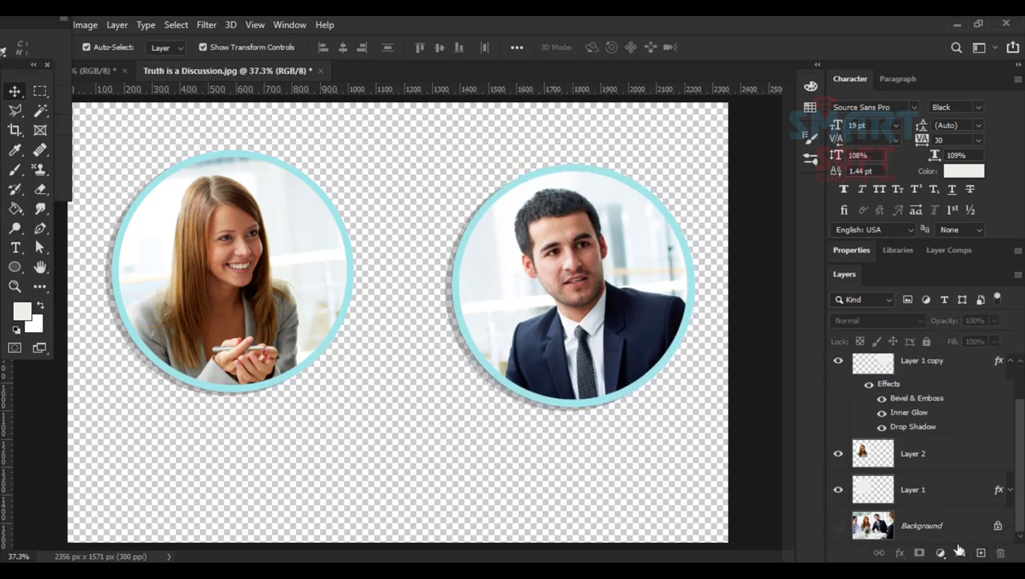
- Show the Background meeting photo and unlock it into a regular layer
{"action": "left_click", "coordinate": [854, 536]}
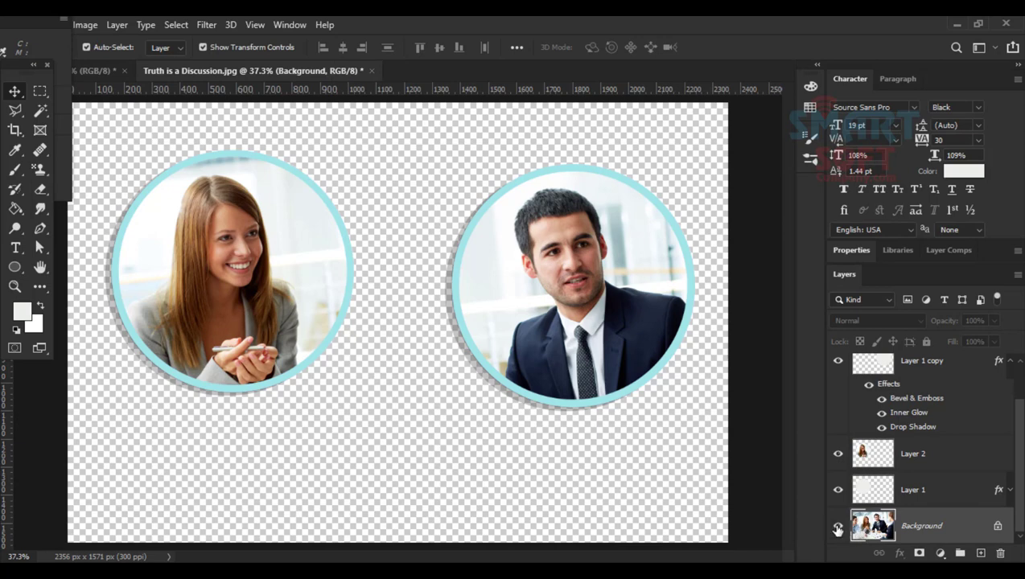
{"action": "left_click", "coordinate": [838, 528]}
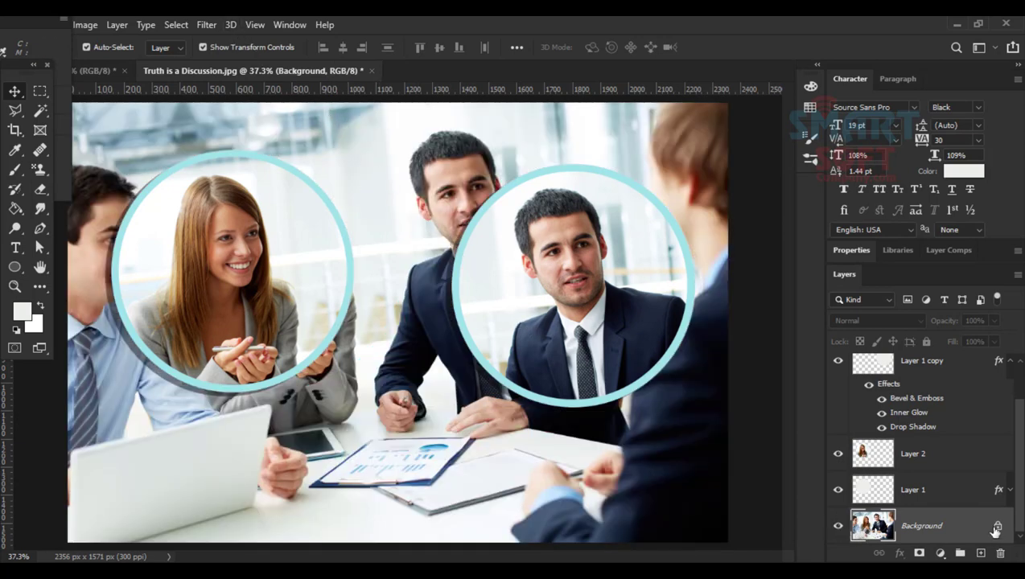
{"action": "left_click", "coordinate": [996, 530]}
- Apply a Gaussian Blur with a radius of 9.0 pixels to the meeting photo
{"action": "left_click", "coordinate": [206, 25]}
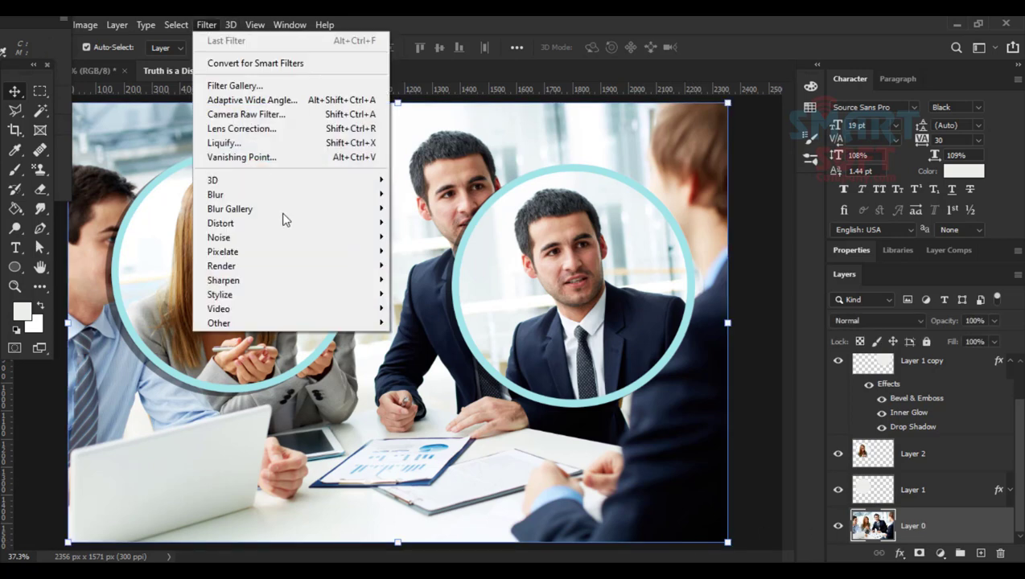
{"action": "mouse_move", "coordinate": [362, 195]}
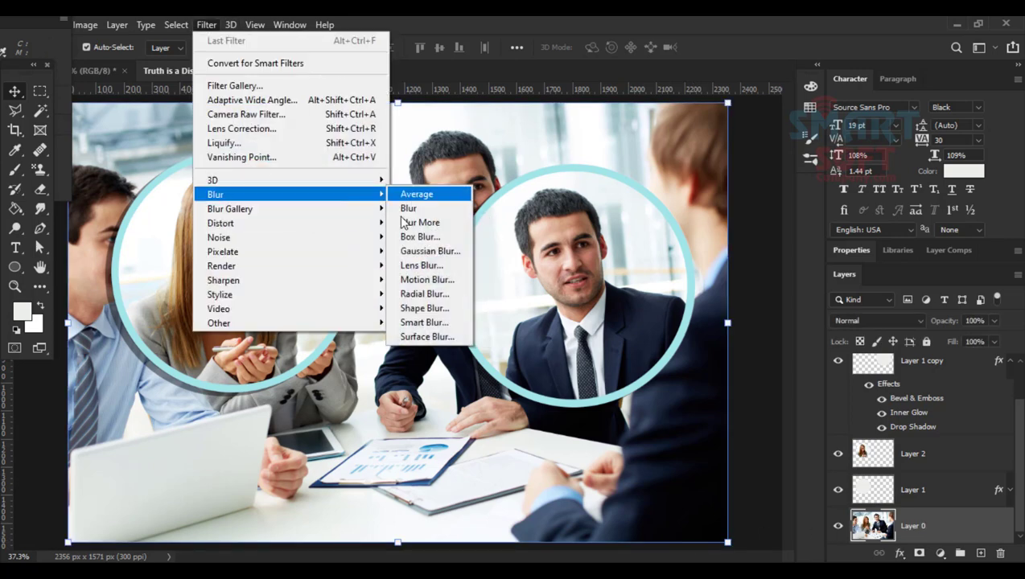
{"action": "left_click", "coordinate": [431, 251]}
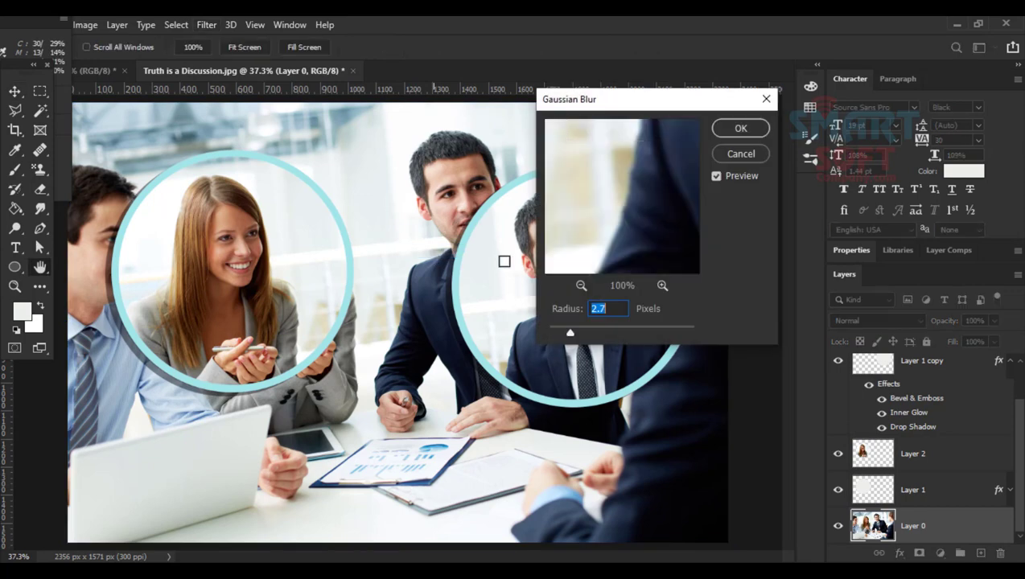
{"action": "left_click", "coordinate": [585, 329]}
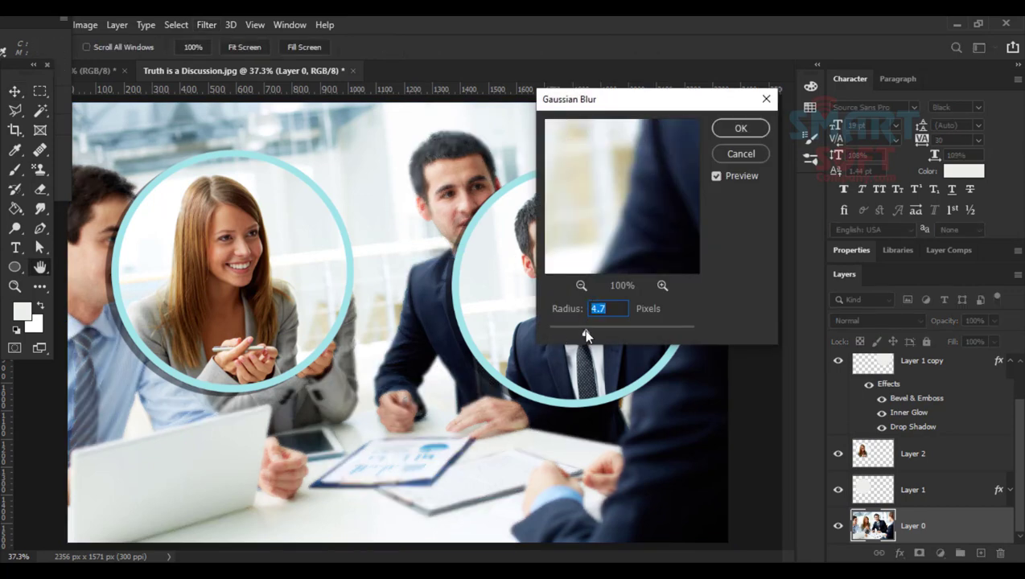
{"action": "left_click_drag", "start_coordinate": [586, 337], "coordinate": [602, 336]}
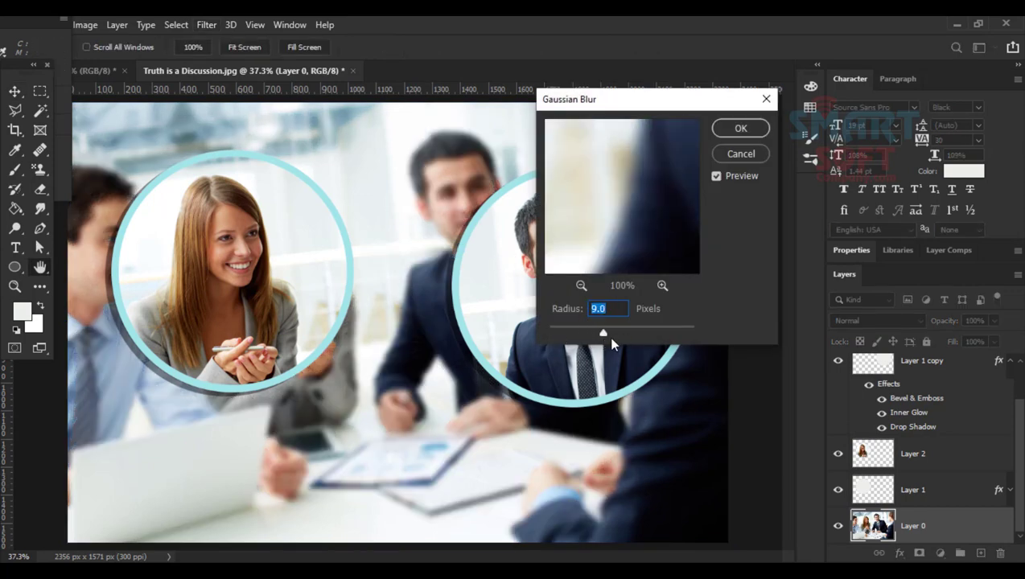
{"action": "left_click", "coordinate": [734, 131]}
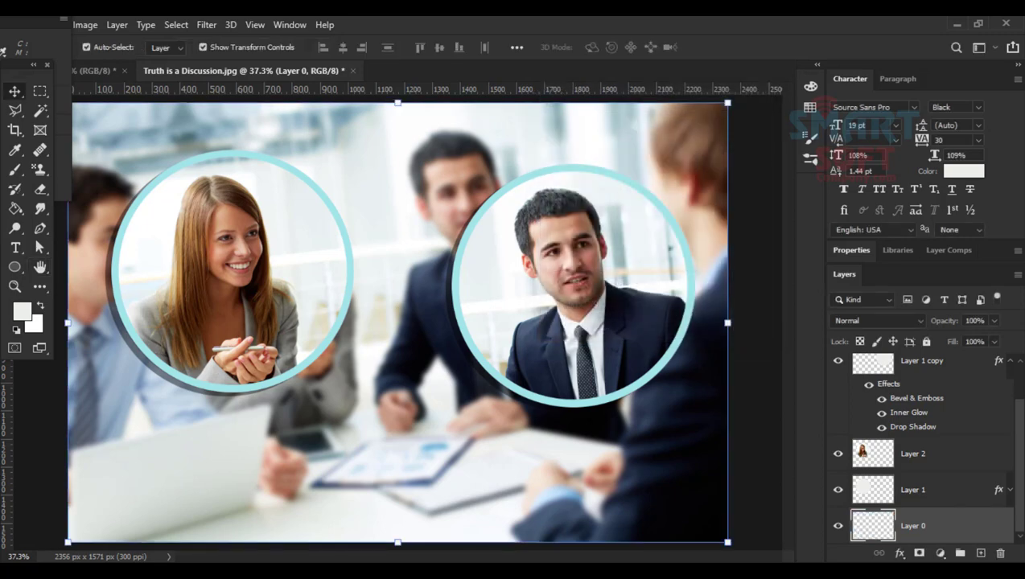
- Duplicate the blurred photo layer and give the copy a black (000000) Color Overlay effect
{"action": "key", "text": "ctrl+j"}
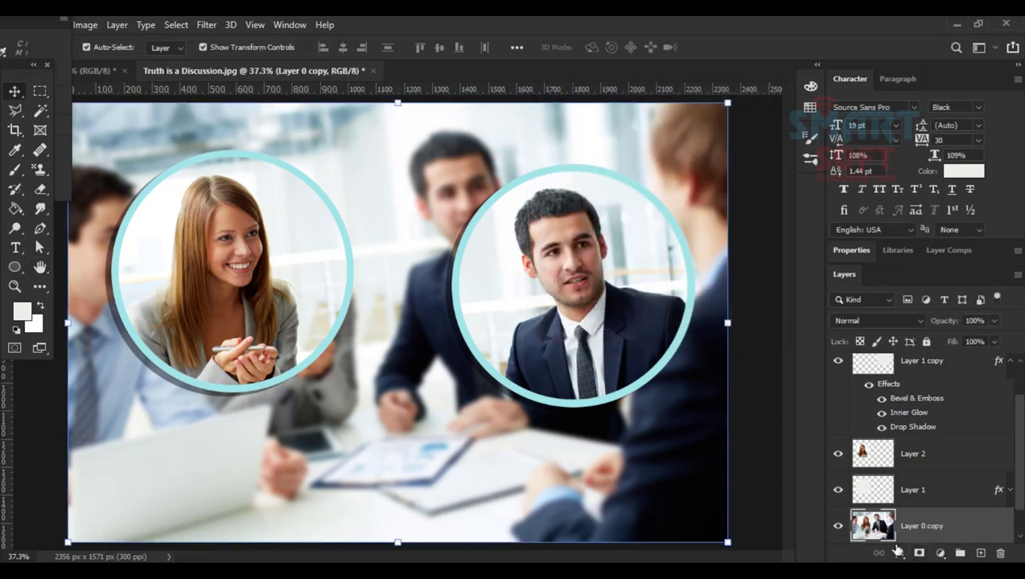
{"action": "scroll", "coordinate": [920, 518], "scroll_direction": "down", "scroll_amount": 1}
{"action": "left_click", "coordinate": [900, 554]}
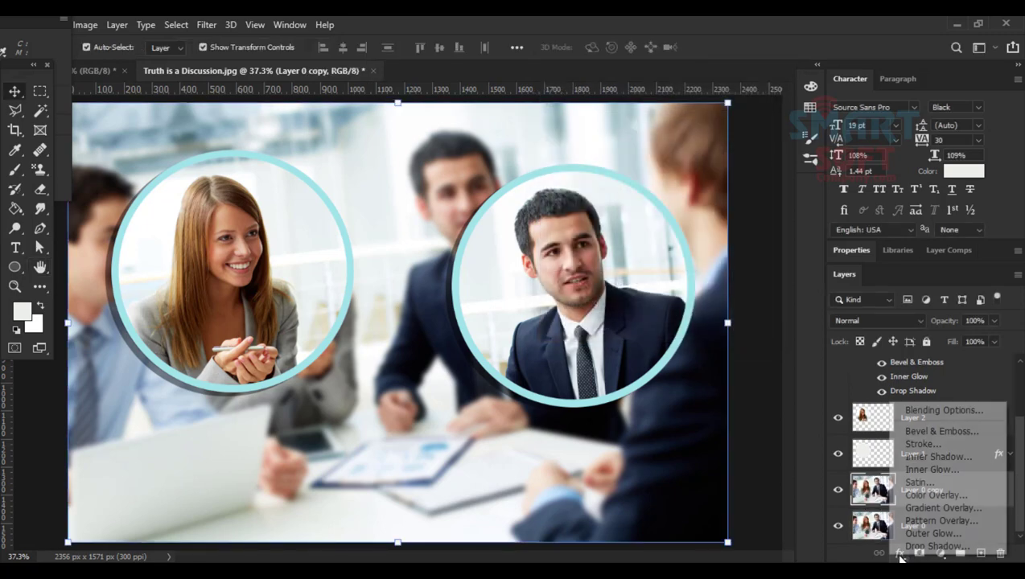
{"action": "left_click", "coordinate": [933, 502]}
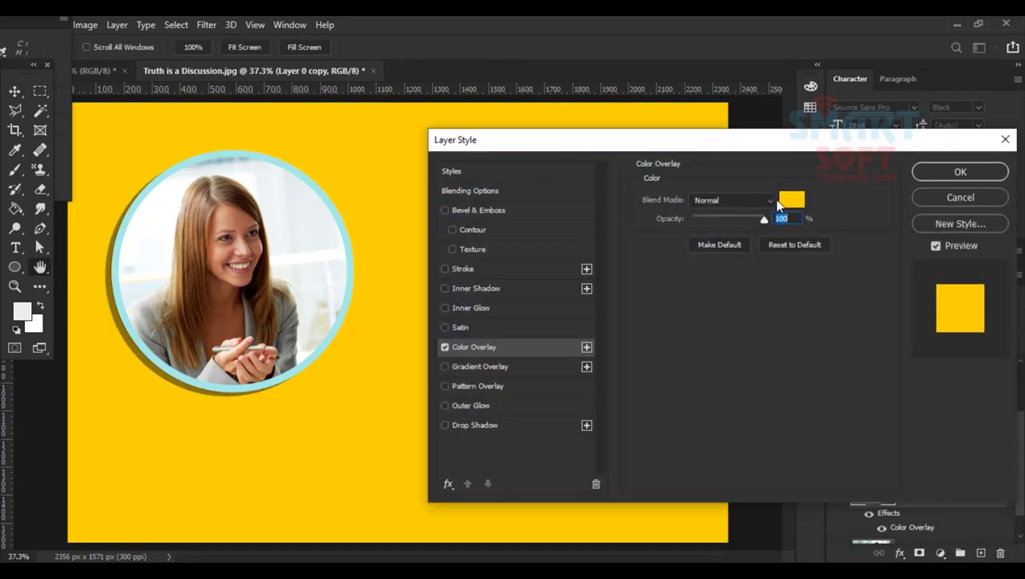
{"action": "left_click", "coordinate": [781, 204]}
{"action": "left_click", "coordinate": [662, 296]}
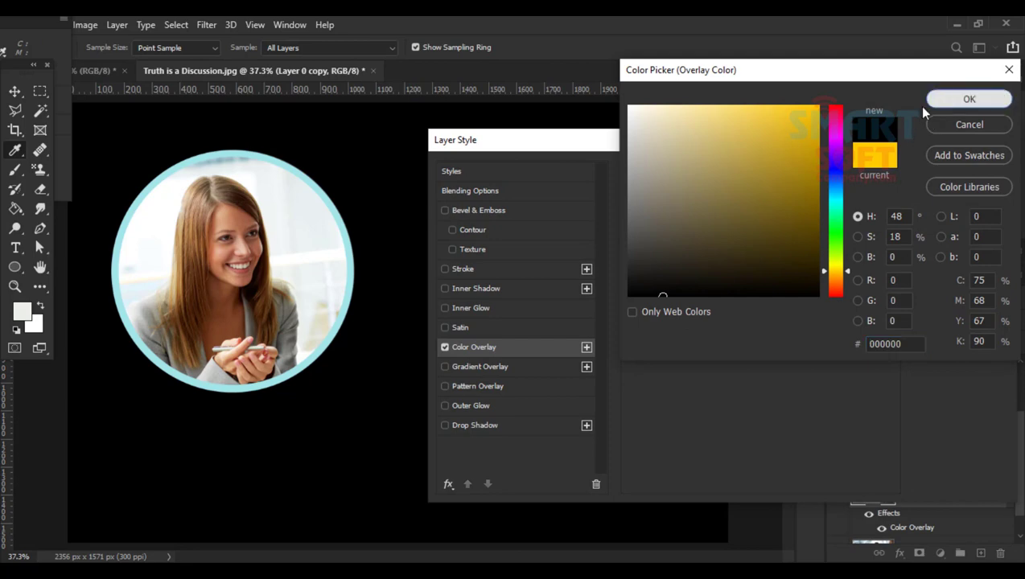
{"action": "left_click", "coordinate": [933, 103]}
- Set the Color Overlay's blend mode to Color, apply the layer style and collapse the layer's effects list
{"action": "left_click", "coordinate": [728, 200]}
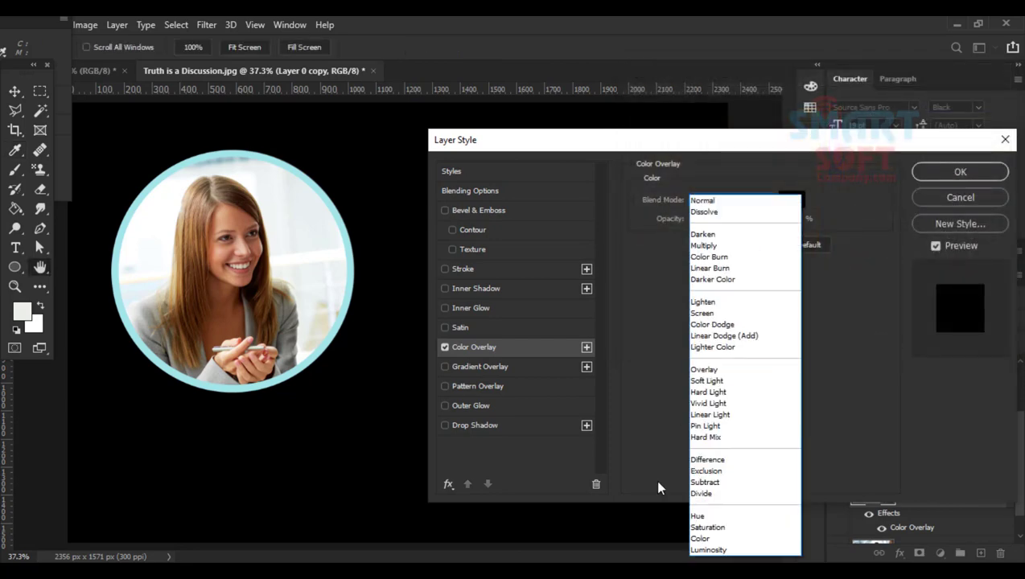
{"action": "left_click", "coordinate": [700, 539]}
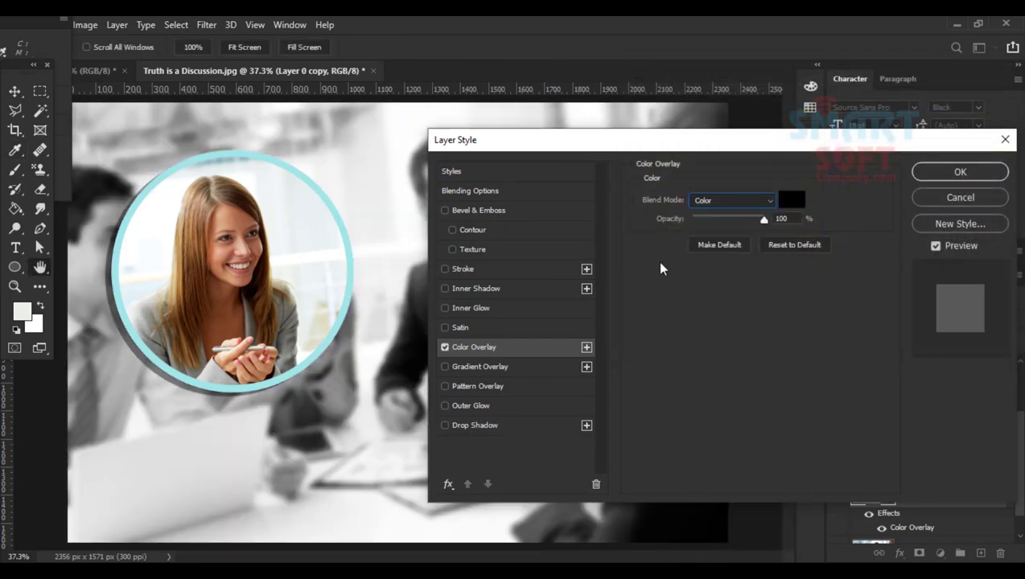
{"action": "left_click_drag", "start_coordinate": [635, 140], "coordinate": [683, 152]}
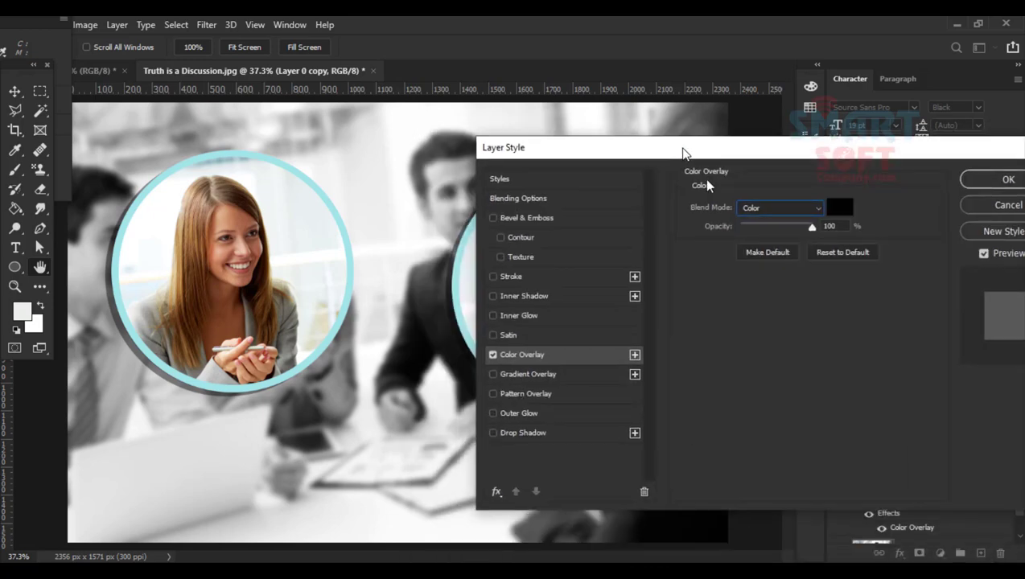
{"action": "left_click", "coordinate": [982, 187]}
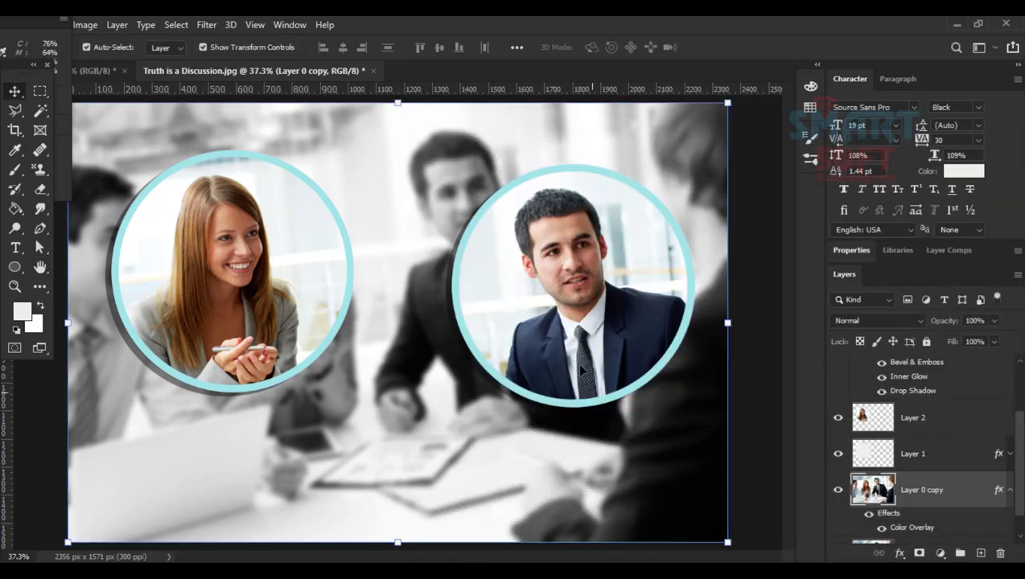
{"action": "scroll", "coordinate": [942, 514], "scroll_direction": "down", "scroll_amount": 1}
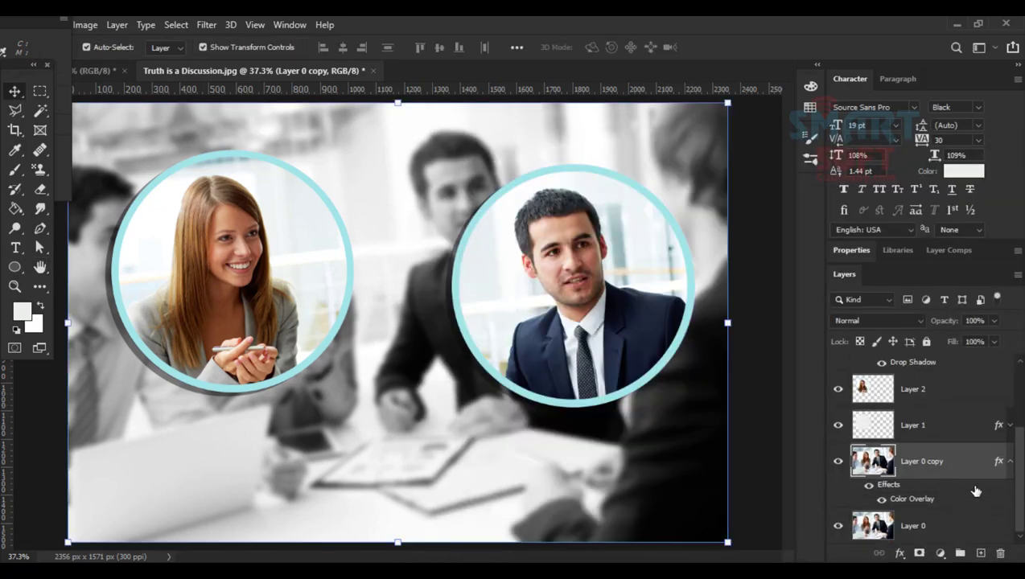
{"action": "left_click", "coordinate": [1010, 464]}
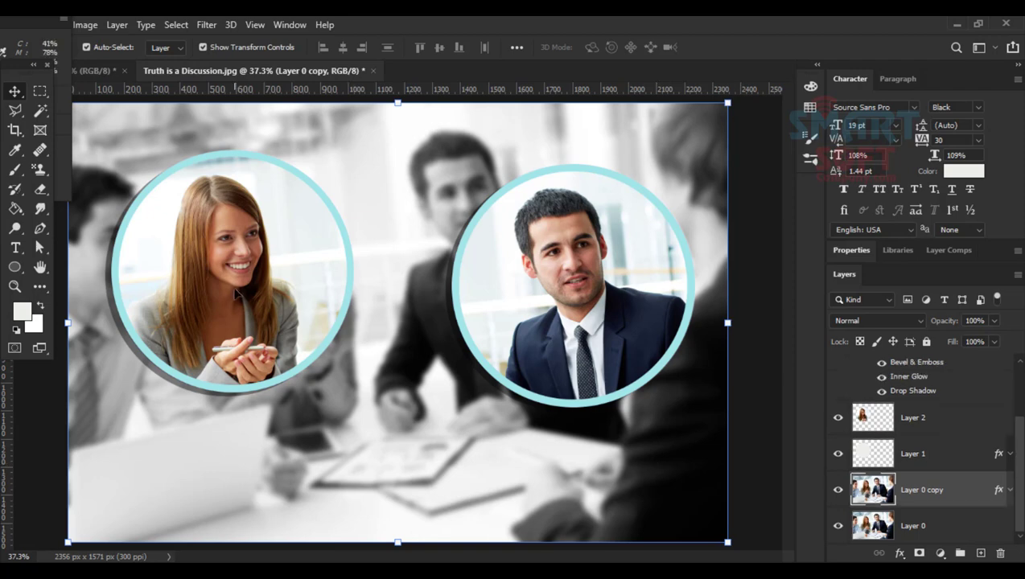
- Group the woman's portrait, Layer 2, with its ring, Layer 1
{"action": "left_click", "coordinate": [238, 293]}
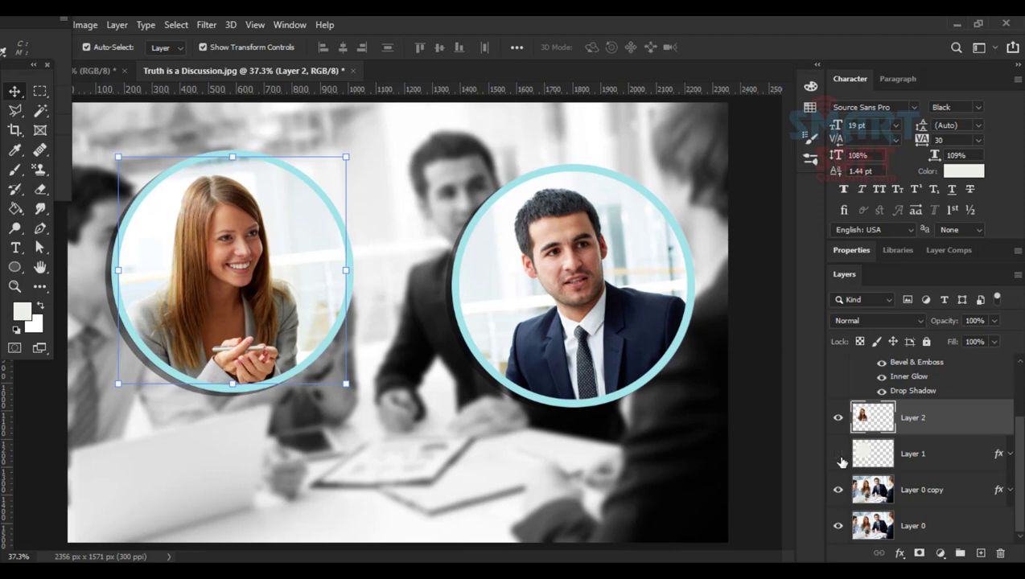
{"action": "left_click", "coordinate": [838, 453]}
{"action": "left_click", "coordinate": [837, 454]}
{"action": "left_click", "coordinate": [938, 467], "text": "shift"}
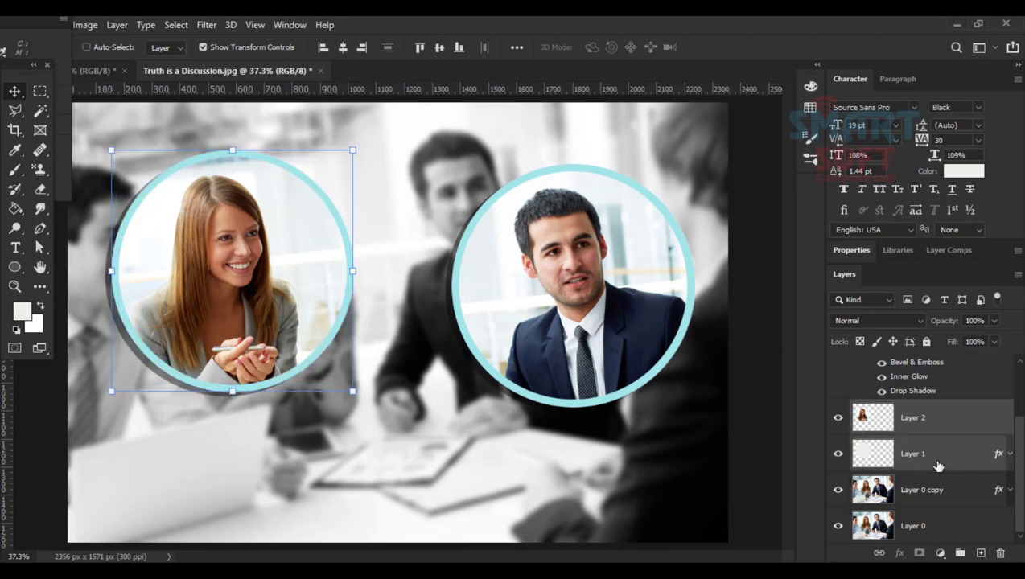
{"action": "key", "text": "ctrl+g"}
- Group the man's portrait, Layer 3, and its ring, Layer 1 copy, together with the woman's portrait group
{"action": "scroll", "coordinate": [917, 434], "scroll_direction": "up", "scroll_amount": 1}
{"action": "left_click", "coordinate": [915, 400], "text": "shift"}
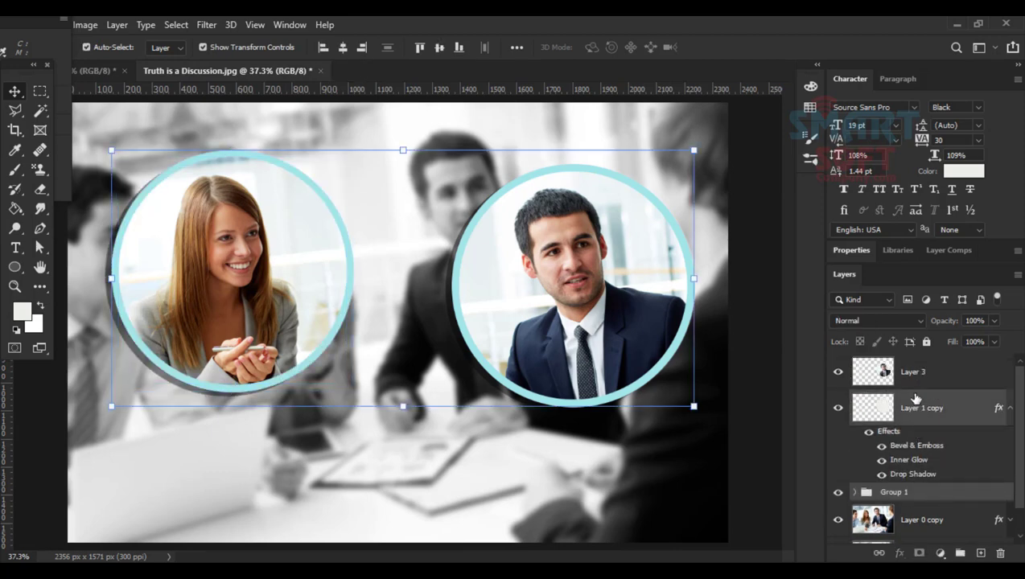
{"action": "left_click", "coordinate": [916, 382], "text": "shift"}
{"action": "key", "text": "ctrl+g"}
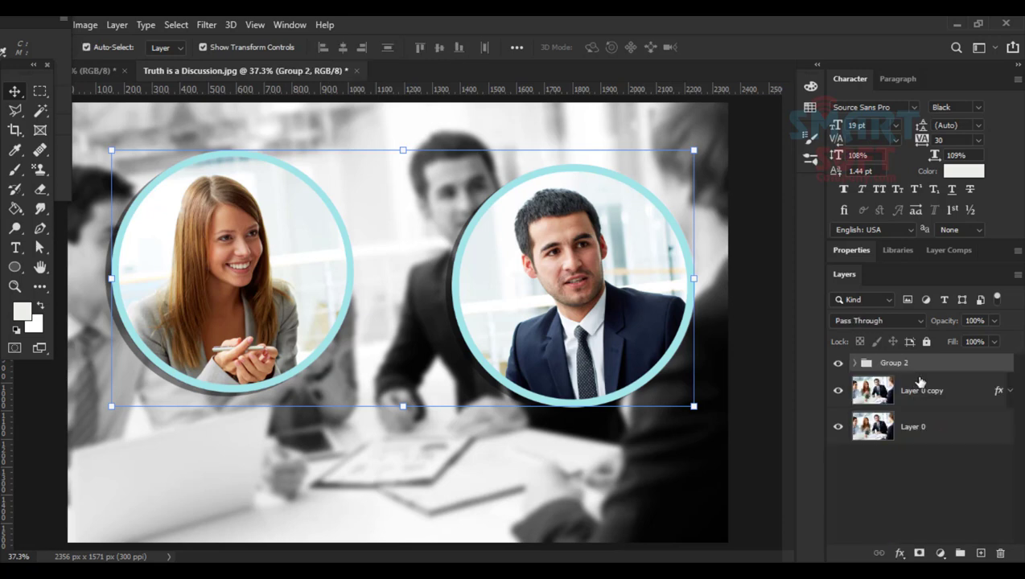
{"action": "left_click", "coordinate": [854, 364]}
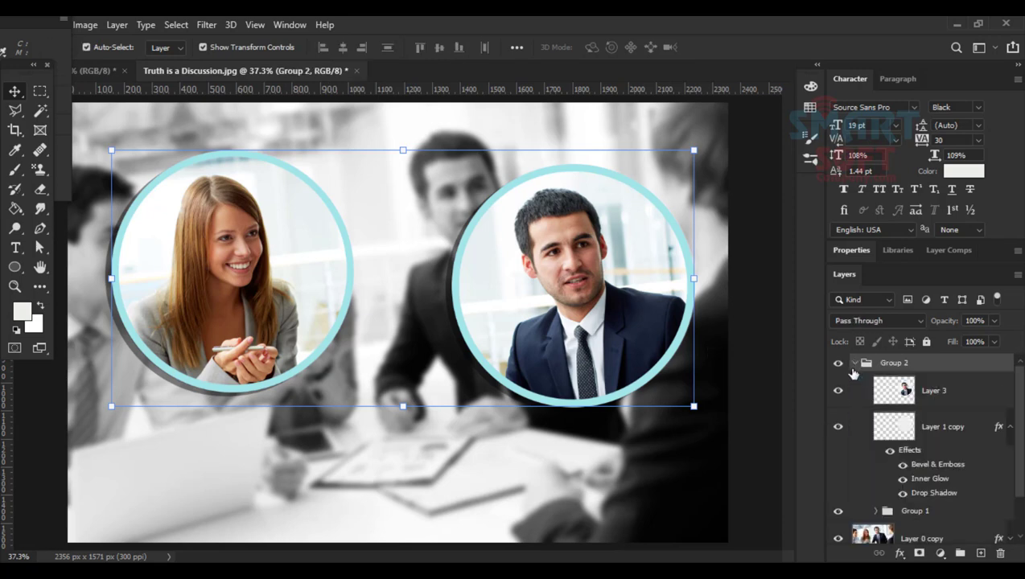
{"action": "left_click", "coordinate": [941, 401]}
{"action": "left_click", "coordinate": [946, 430], "text": "shift"}
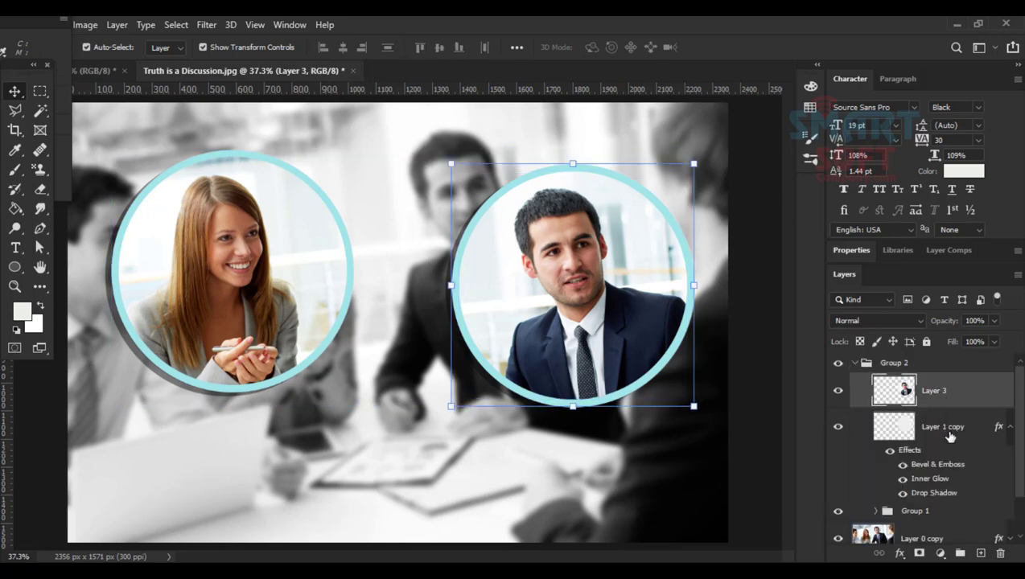
{"action": "left_click", "coordinate": [851, 366]}
{"action": "left_click", "coordinate": [855, 364]}
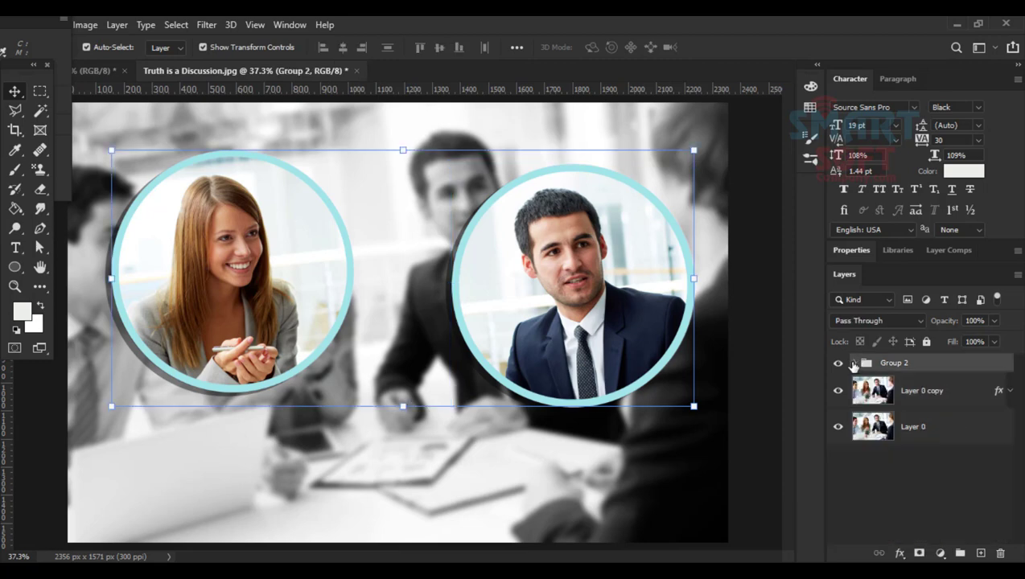
- Select the man's portrait together with its ring inside the group and move both down toward the photo's lower edge
{"action": "left_click", "coordinate": [853, 365]}
{"action": "left_click", "coordinate": [555, 306]}
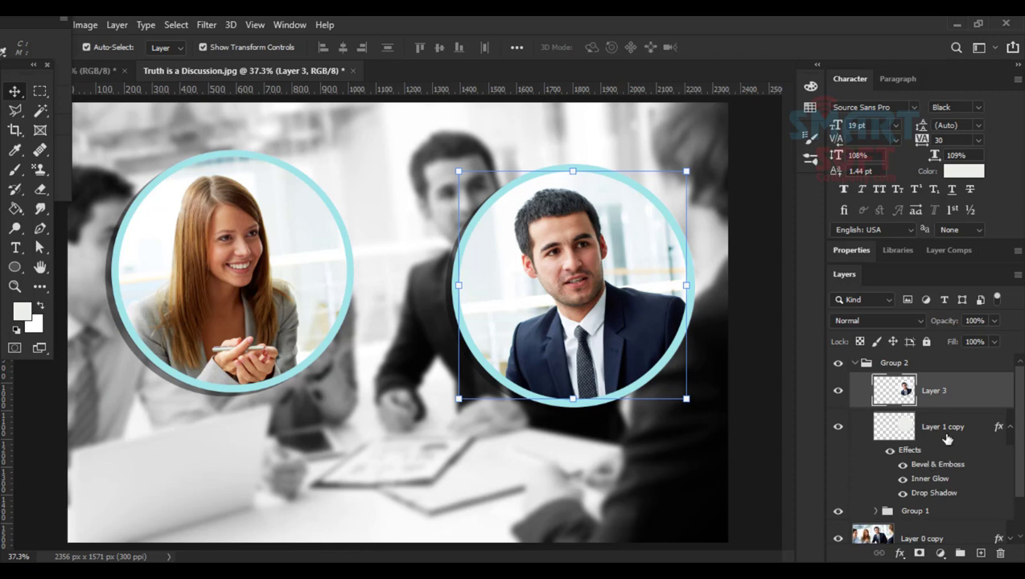
{"action": "left_click", "coordinate": [946, 426], "text": "shift"}
{"action": "left_click_drag", "start_coordinate": [584, 314], "coordinate": [592, 422]}
- Move the woman's portrait together with its ring down, roughly level with the man's portrait
{"action": "left_click", "coordinate": [250, 274]}
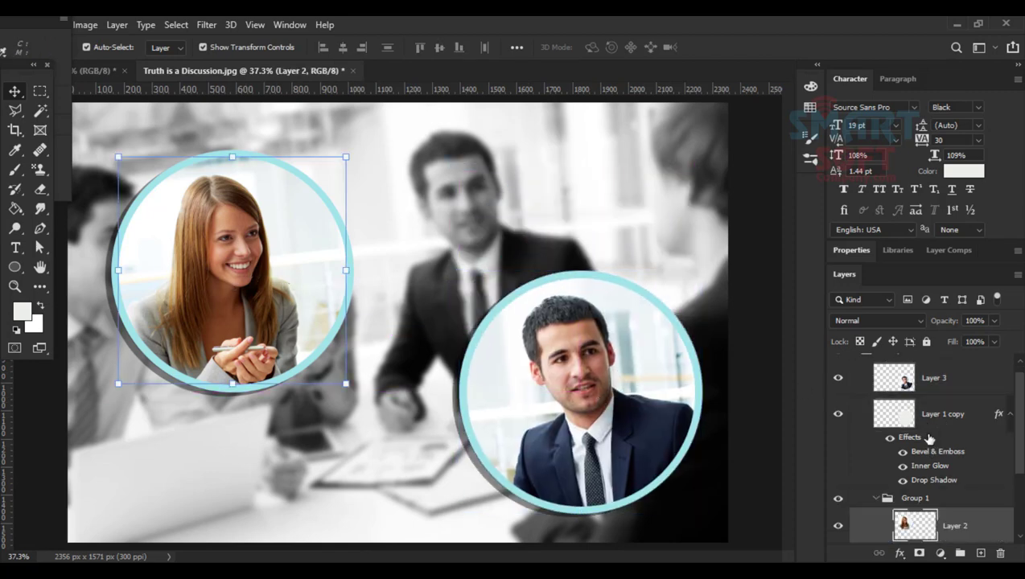
{"action": "scroll", "coordinate": [930, 483], "scroll_direction": "down", "scroll_amount": 1}
{"action": "left_click_drag", "start_coordinate": [285, 261], "coordinate": [285, 367]}
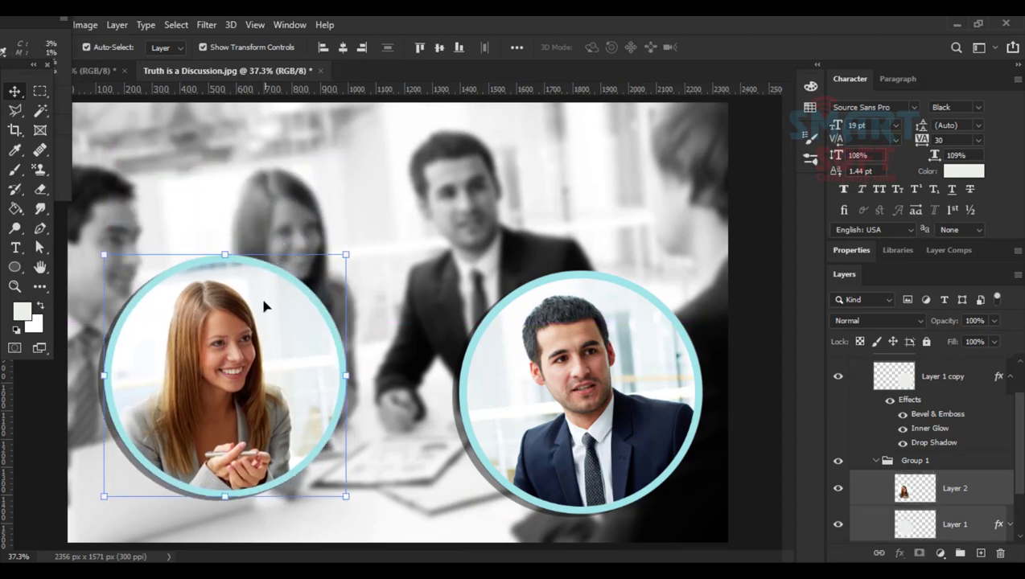
{"action": "key", "text": "t"}
{"action": "left_click_drag", "start_coordinate": [151, 128], "coordinate": [686, 181]}
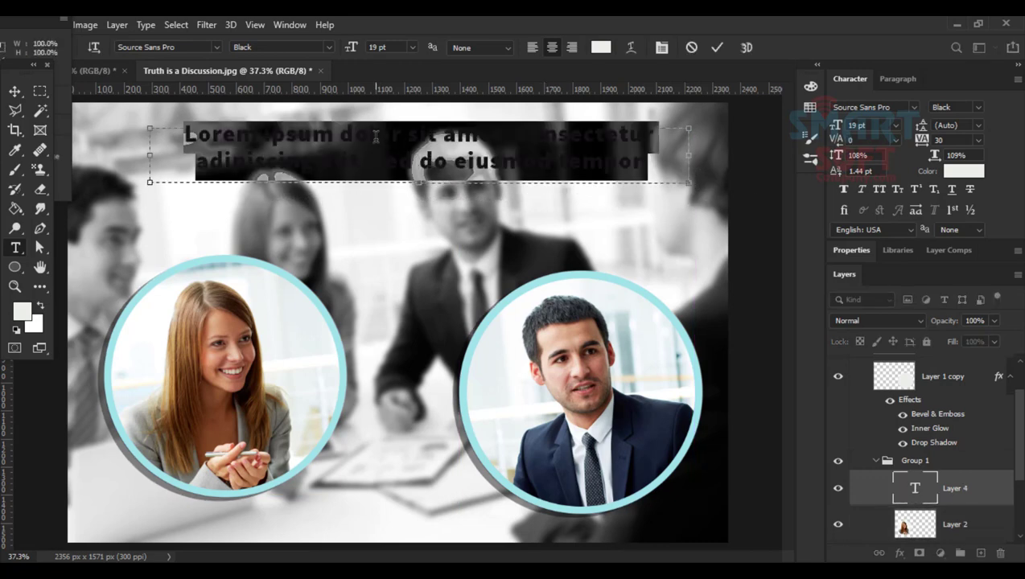
{"action": "key", "text": "Escape"}
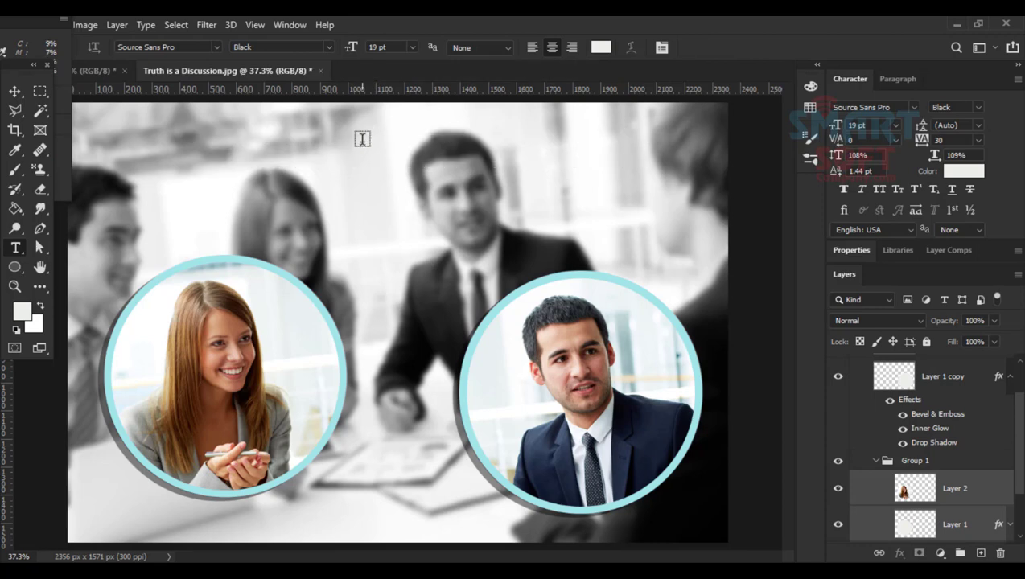
- Add a "Lorem Ipsum" heading above the portraits, set its size to 50 pt and move it right and slightly down
{"action": "left_click", "coordinate": [365, 142]}
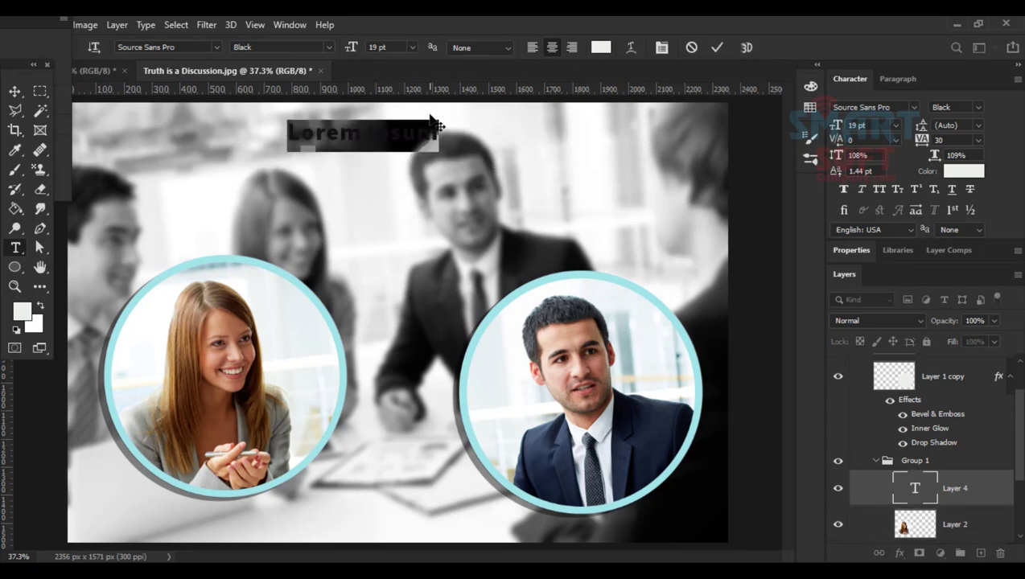
{"action": "key", "text": "Up"}
{"action": "key", "text": "Up"}
{"action": "key", "text": "Up"}
{"action": "key", "text": "Up"}
{"action": "key", "text": "Up"}
{"action": "key", "text": "Up"}
{"action": "key", "text": "Up"}
{"action": "key", "text": "Up"}
{"action": "key", "text": "Up"}
{"action": "key", "text": "Up"}
{"action": "key", "text": "Up"}
{"action": "key", "text": "Up"}
{"action": "key", "text": "Up"}
{"action": "key", "text": "Up"}
{"action": "key", "text": "Up"}
{"action": "key", "text": "Up"}
{"action": "key", "text": "Up"}
{"action": "key", "text": "Up"}
{"action": "key", "text": "Up"}
{"action": "key", "text": "Up"}
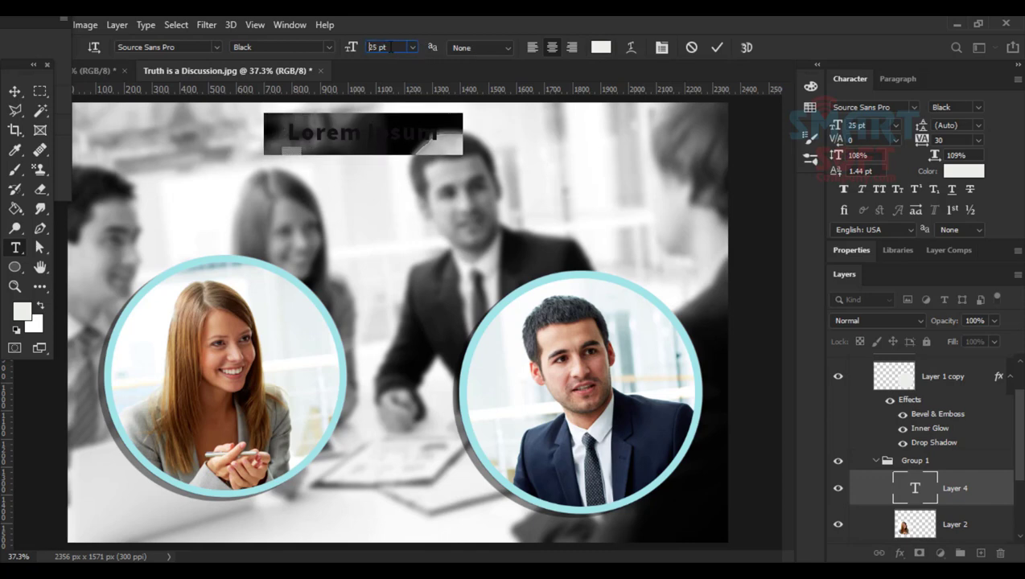
{"action": "key", "text": "Up"}
{"action": "key", "text": "Up"}
{"action": "key", "text": "Up"}
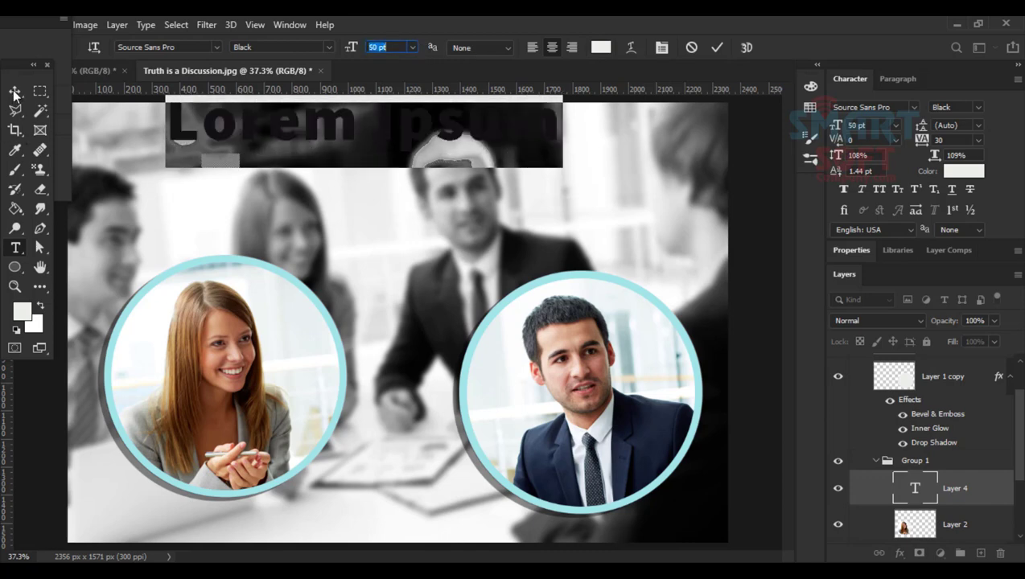
{"action": "left_click", "coordinate": [15, 92]}
{"action": "left_click_drag", "start_coordinate": [354, 131], "coordinate": [405, 172]}
- Recolour the "Lorem Ipsum" heading bright yellow (#ffde00) and nudge it slightly
{"action": "left_click", "coordinate": [965, 175]}
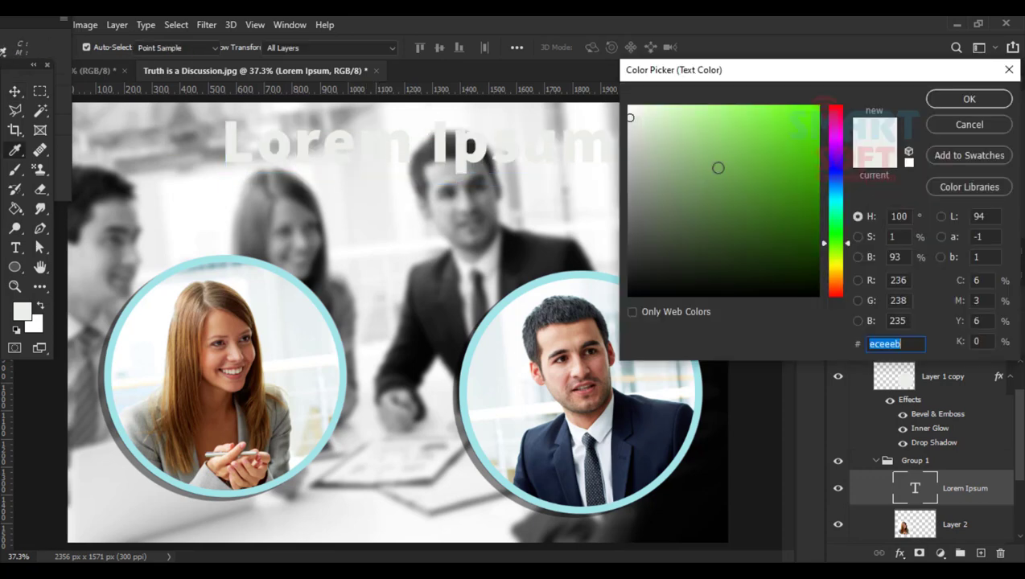
{"action": "type", "text": "eeeeee"}
{"action": "left_click_drag", "start_coordinate": [646, 331], "coordinate": [652, 361]}
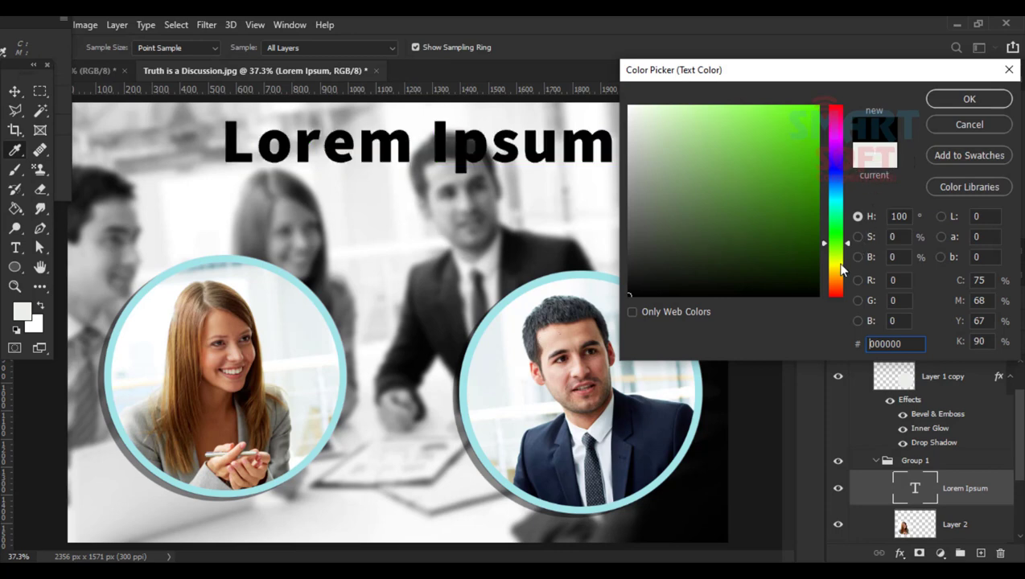
{"action": "left_click_drag", "start_coordinate": [841, 270], "coordinate": [835, 278]}
{"action": "type", "text": "ff9600"}
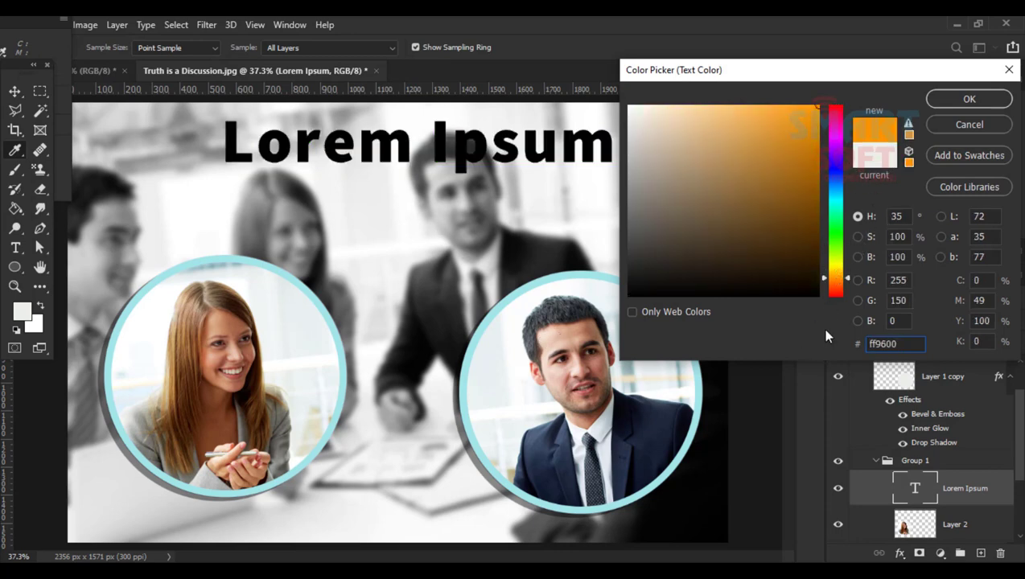
{"action": "left_click_drag", "start_coordinate": [835, 259], "coordinate": [836, 270]}
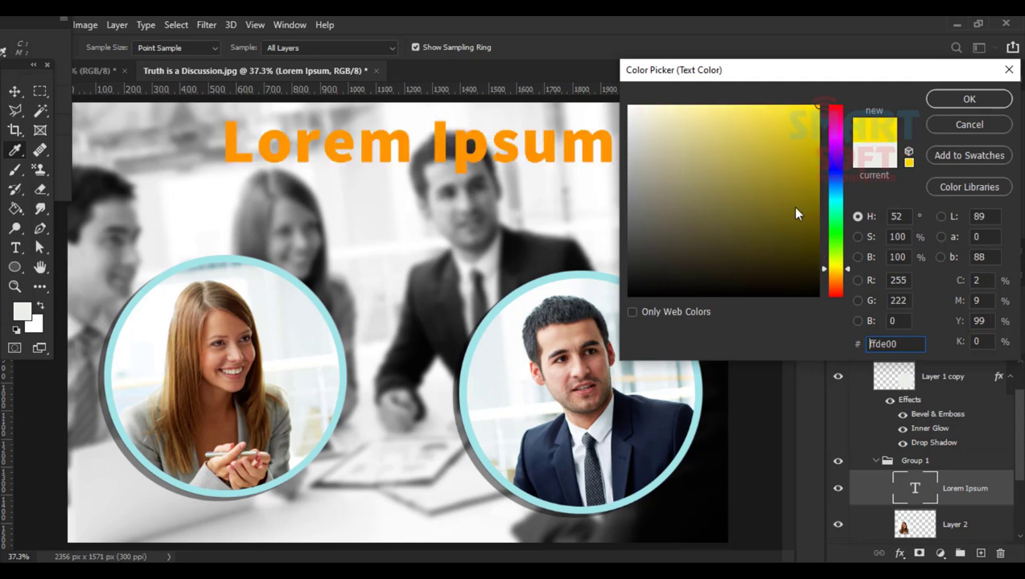
{"action": "left_click", "coordinate": [968, 99]}
{"action": "key", "text": "v"}
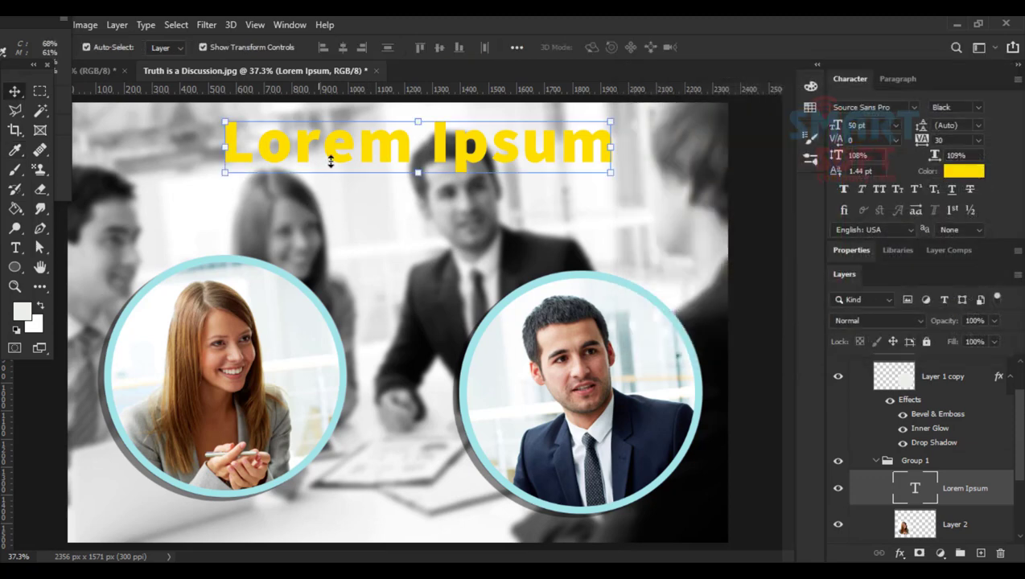
{"action": "mouse_move", "coordinate": [334, 158]}
{"action": "left_mouse_down"}
{"action": "mouse_move", "coordinate": [320, 152]}
{"action": "mouse_move", "coordinate": [336, 153]}
{"action": "left_mouse_up"}
- Add a paragraph text box spanning the photo's width between the heading and the portraits, with its text at 13 pt
{"action": "key", "text": "t"}
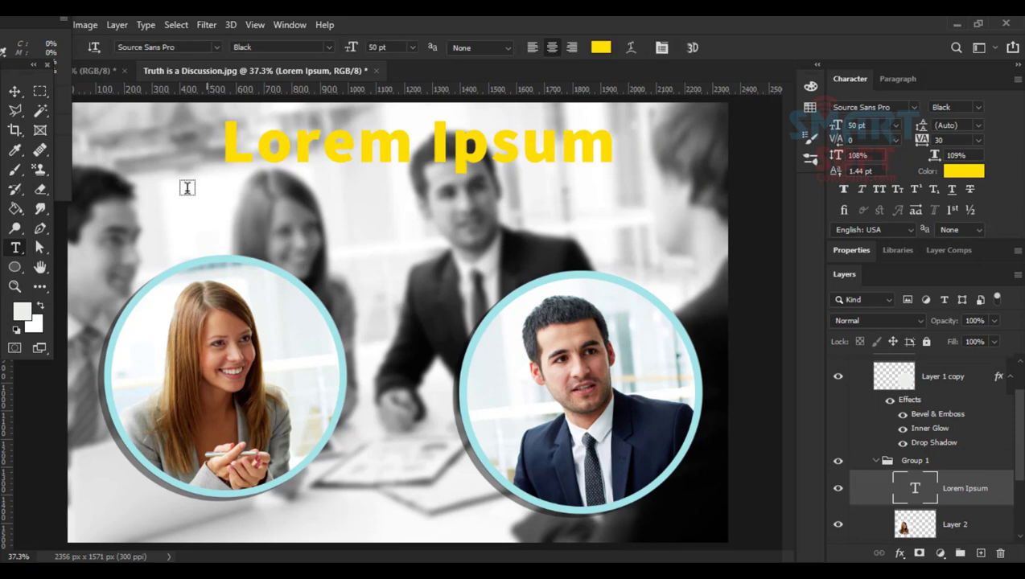
{"action": "left_click_drag", "start_coordinate": [103, 163], "coordinate": [725, 251]}
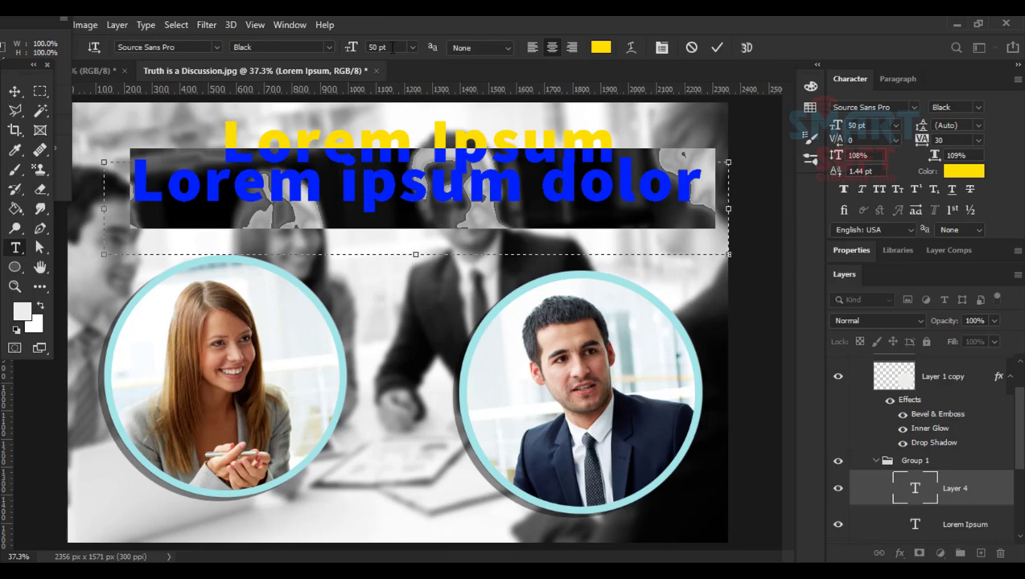
{"action": "scroll", "coordinate": [394, 47], "scroll_direction": "down", "scroll_amount": 7}
{"action": "scroll", "coordinate": [394, 46], "scroll_direction": "down", "scroll_amount": 20}
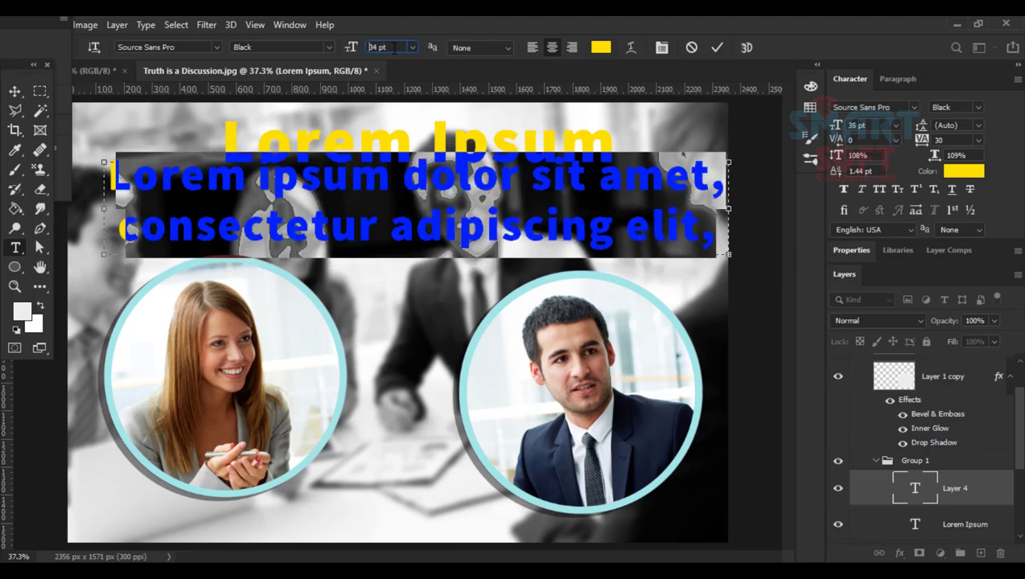
{"action": "scroll", "coordinate": [393, 46], "scroll_direction": "down", "scroll_amount": 5}
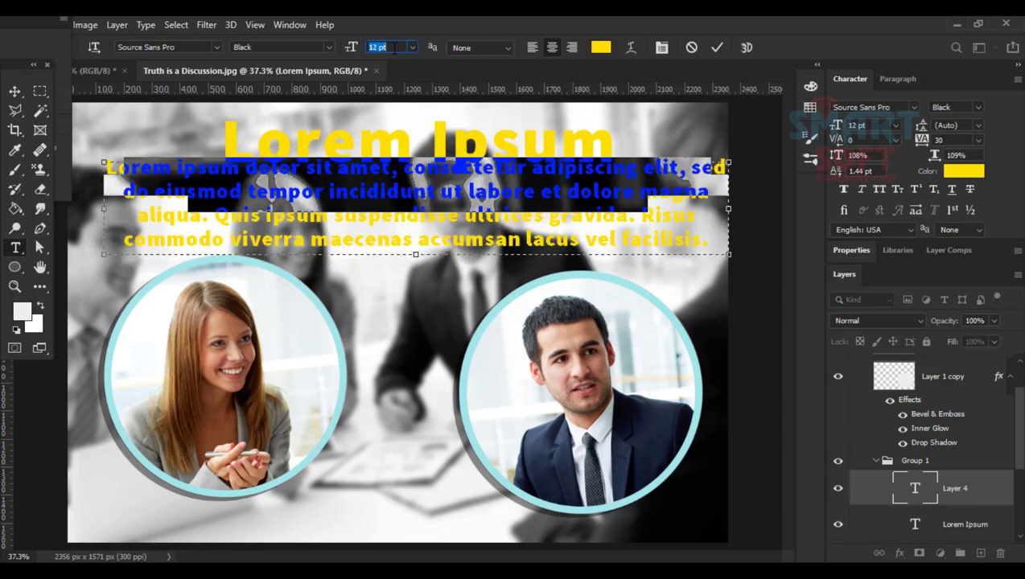
{"action": "scroll", "coordinate": [395, 47], "scroll_direction": "up", "scroll_amount": 1}
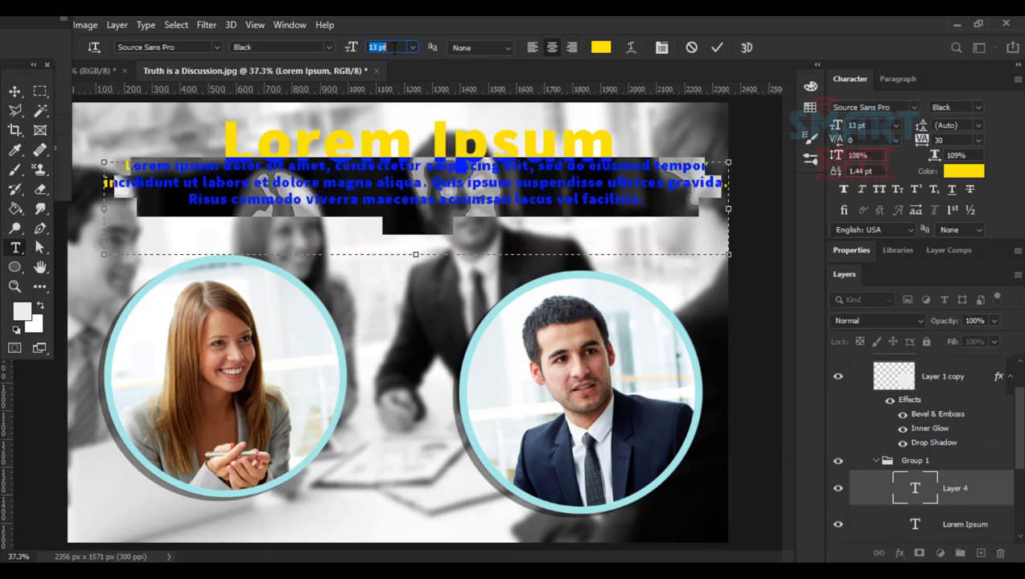
- Fill the text box with Lorem Ipsum placeholder text and widen the gap between the paragraph and the heading
{"action": "left_click", "coordinate": [145, 25]}
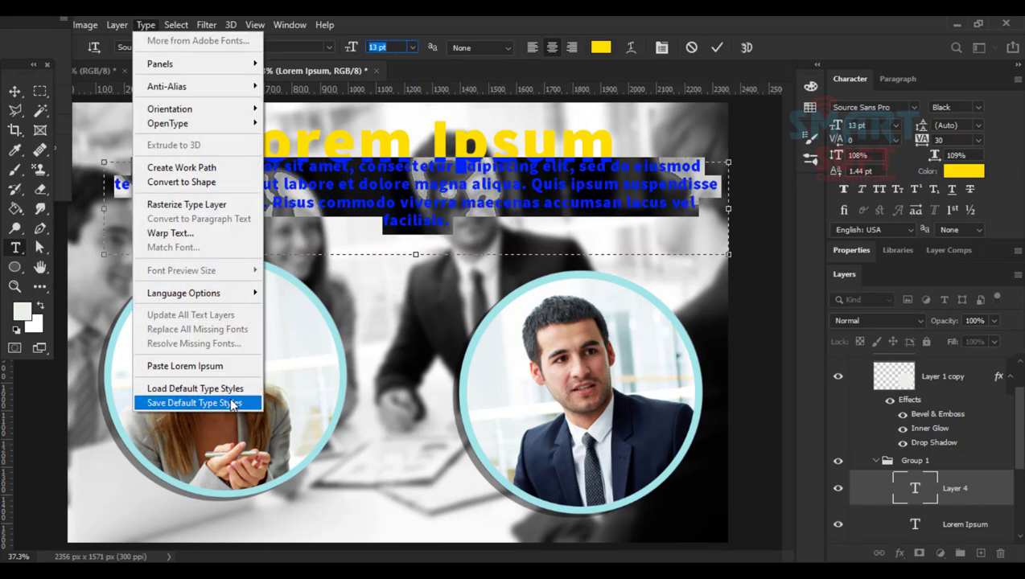
{"action": "left_click", "coordinate": [193, 364]}
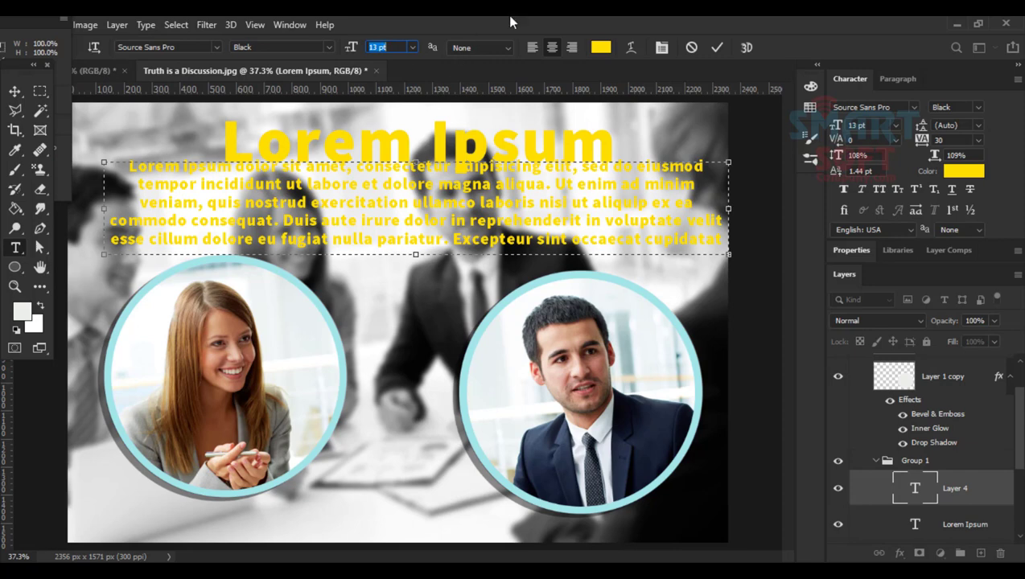
{"action": "left_click", "coordinate": [14, 91]}
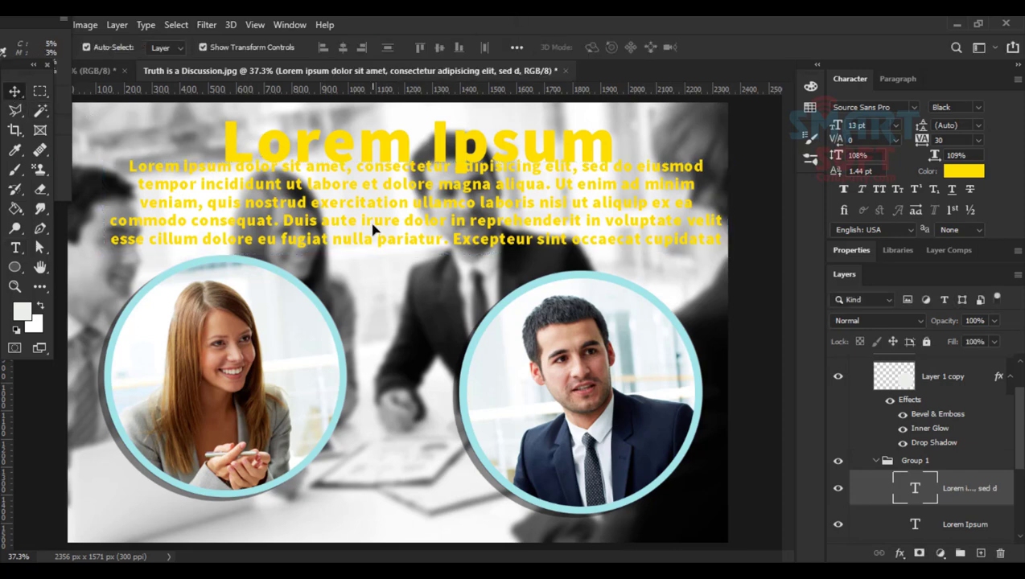
{"action": "left_click_drag", "start_coordinate": [375, 226], "coordinate": [374, 234]}
{"action": "left_click_drag", "start_coordinate": [385, 145], "coordinate": [383, 132]}
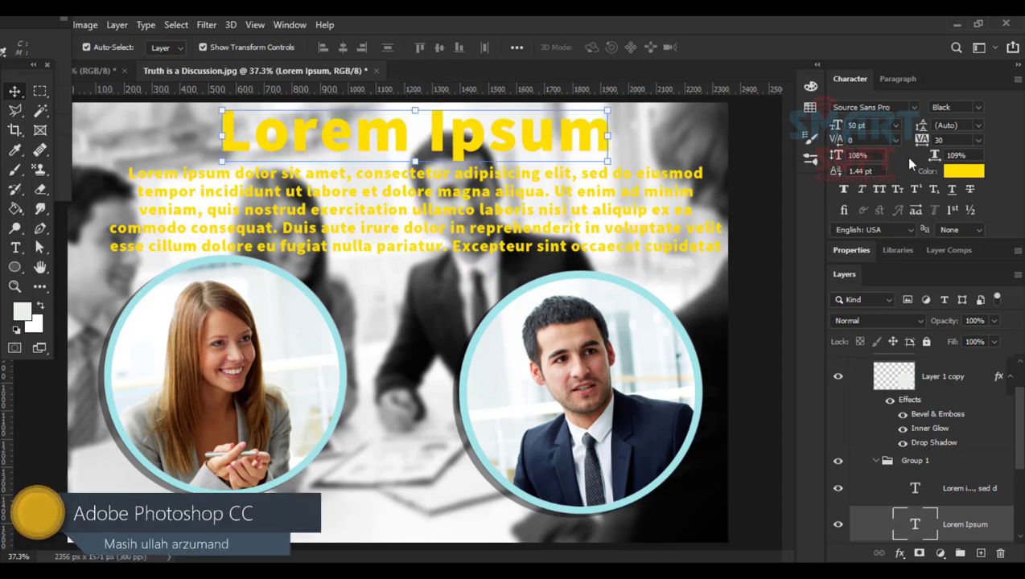
- Recolour the "Lorem Ipsum" heading pure red (#ff0000)
{"action": "left_click", "coordinate": [969, 169]}
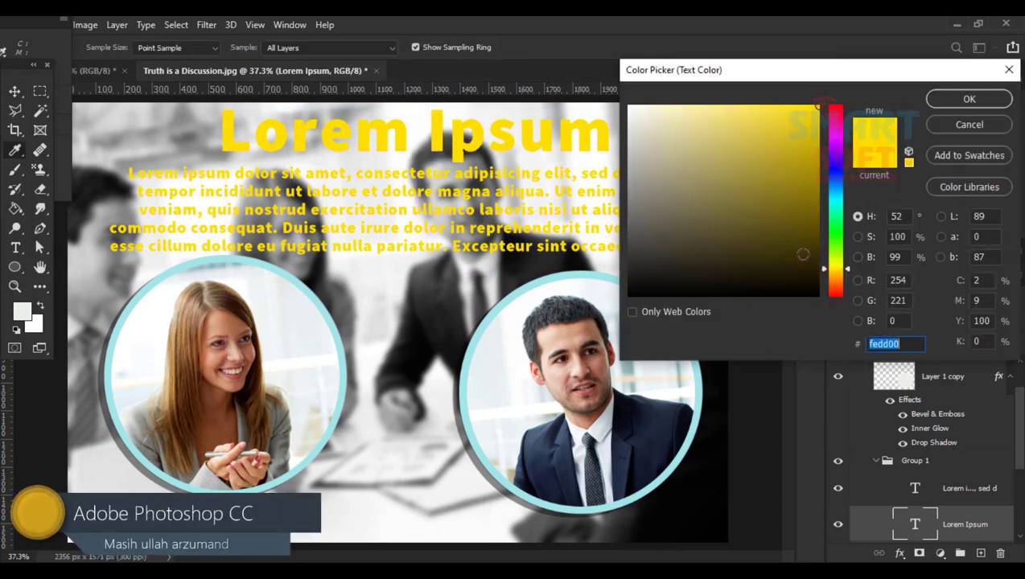
{"action": "left_click_drag", "start_coordinate": [839, 282], "coordinate": [837, 268]}
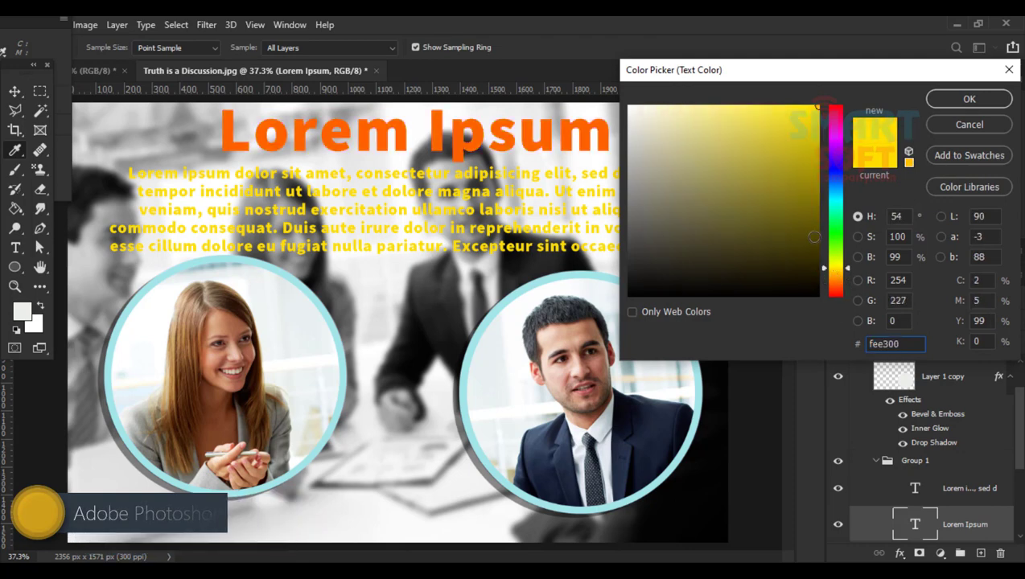
{"action": "left_click_drag", "start_coordinate": [826, 220], "coordinate": [835, 234]}
{"action": "mouse_move", "coordinate": [782, 141]}
{"action": "left_mouse_down"}
{"action": "mouse_move", "coordinate": [815, 69]}
{"action": "mouse_move", "coordinate": [856, 110]}
{"action": "mouse_move", "coordinate": [709, 317]}
{"action": "mouse_move", "coordinate": [721, 322]}
{"action": "mouse_move", "coordinate": [604, 333]}
{"action": "left_mouse_up"}
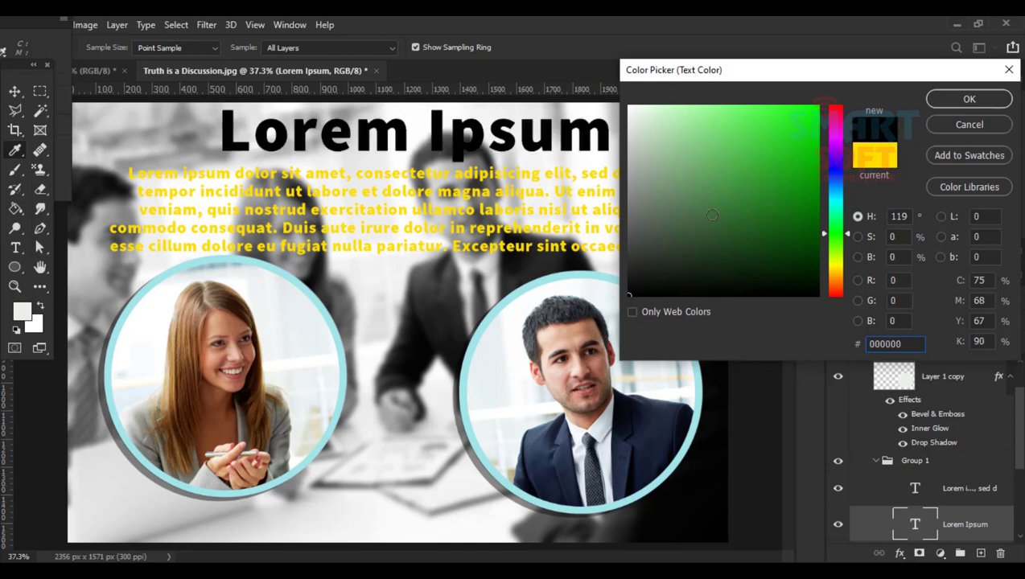
{"action": "left_click_drag", "start_coordinate": [835, 242], "coordinate": [841, 310]}
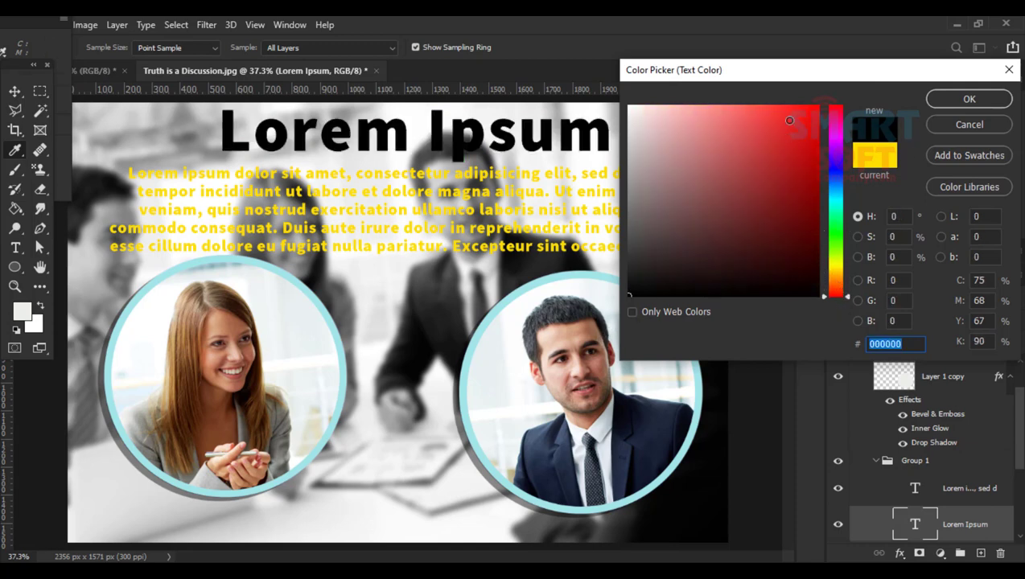
{"action": "mouse_move", "coordinate": [785, 120]}
{"action": "left_mouse_down"}
{"action": "mouse_move", "coordinate": [853, 91]}
{"action": "mouse_move", "coordinate": [836, 93]}
{"action": "left_mouse_up"}
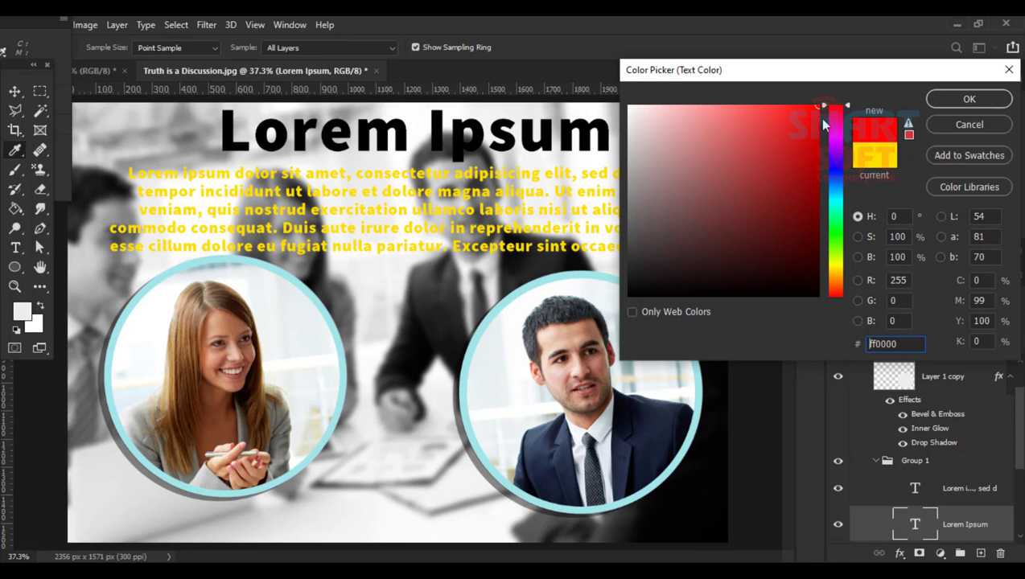
{"action": "left_click", "coordinate": [956, 100]}
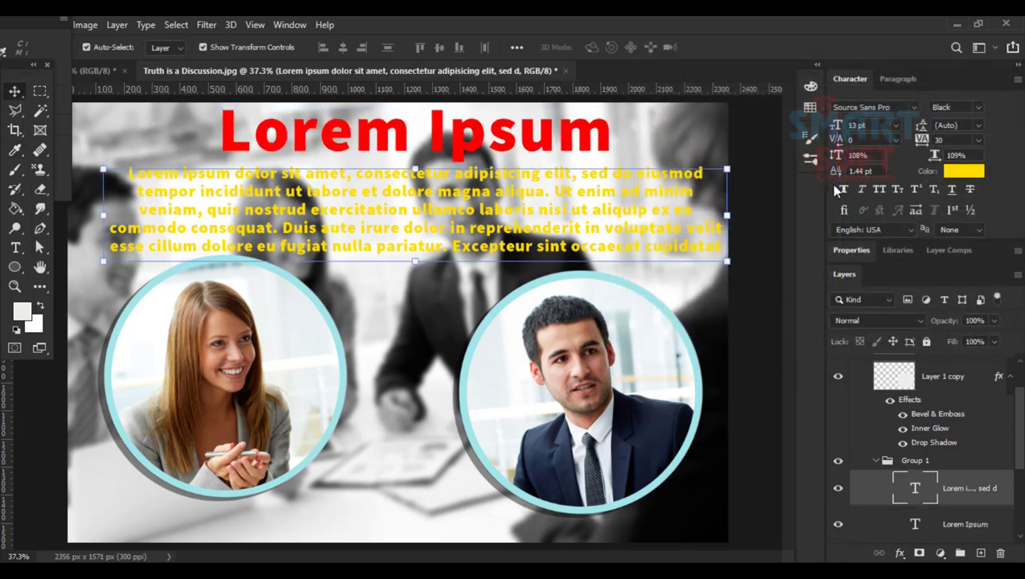
- Recolour the paragraph text below the heading red by shifting its hue
{"action": "left_click", "coordinate": [963, 171]}
{"action": "left_click_drag", "start_coordinate": [784, 181], "coordinate": [848, 108]}
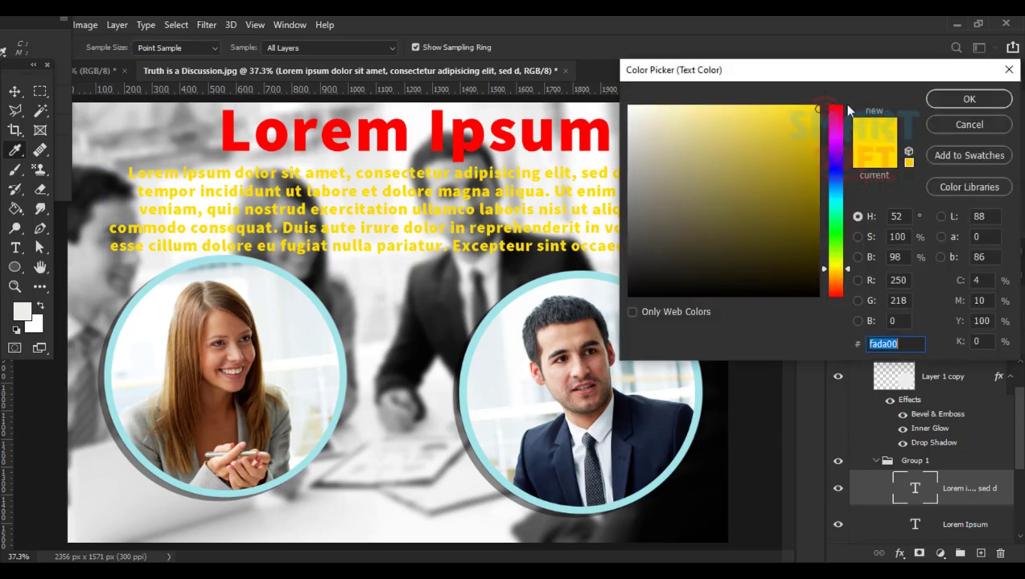
{"action": "left_click", "coordinate": [838, 106]}
{"action": "left_click", "coordinate": [970, 99]}
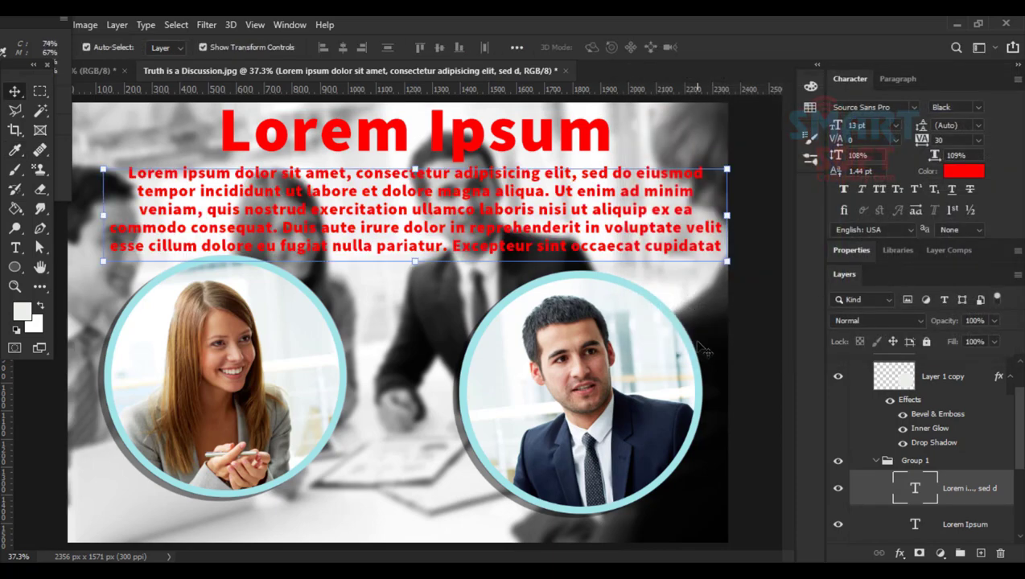
- Select the woman's portrait, Layer 2, together with its ring and move both down, clear of the paragraph text
{"action": "left_click", "coordinate": [233, 394]}
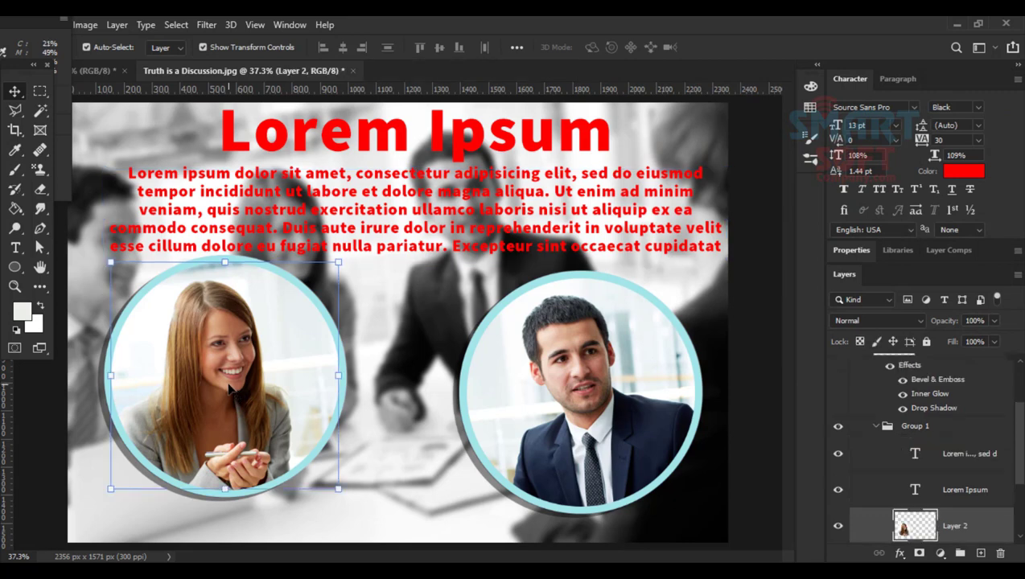
{"action": "scroll", "coordinate": [943, 504], "scroll_direction": "down", "scroll_amount": 1}
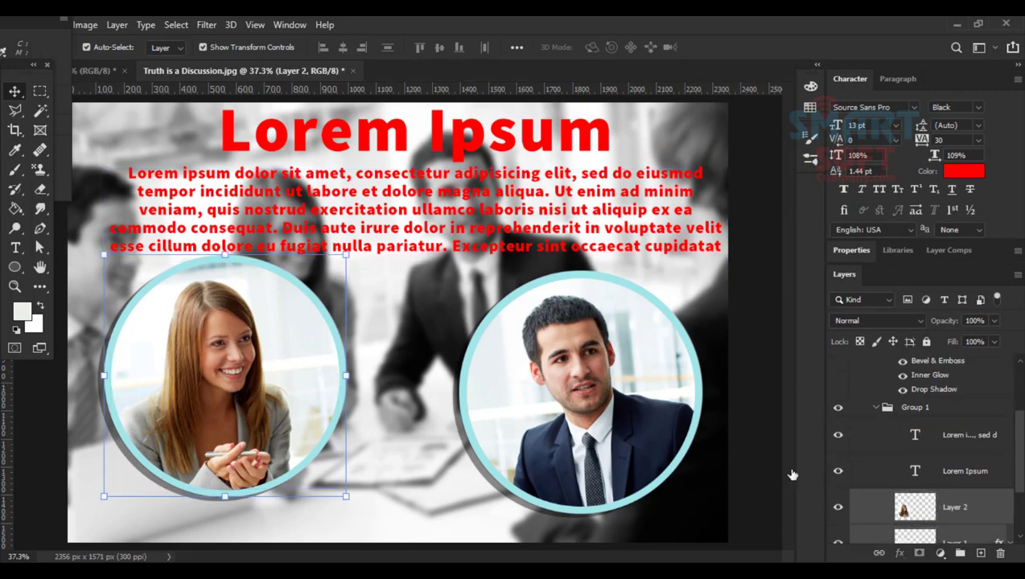
{"action": "left_click_drag", "start_coordinate": [290, 395], "coordinate": [294, 441]}
- Select the man's portrait, Layer 3, together with its ring, Layer 1 copy, and move both slightly down
{"action": "scroll", "coordinate": [917, 508], "scroll_direction": "up", "scroll_amount": 2}
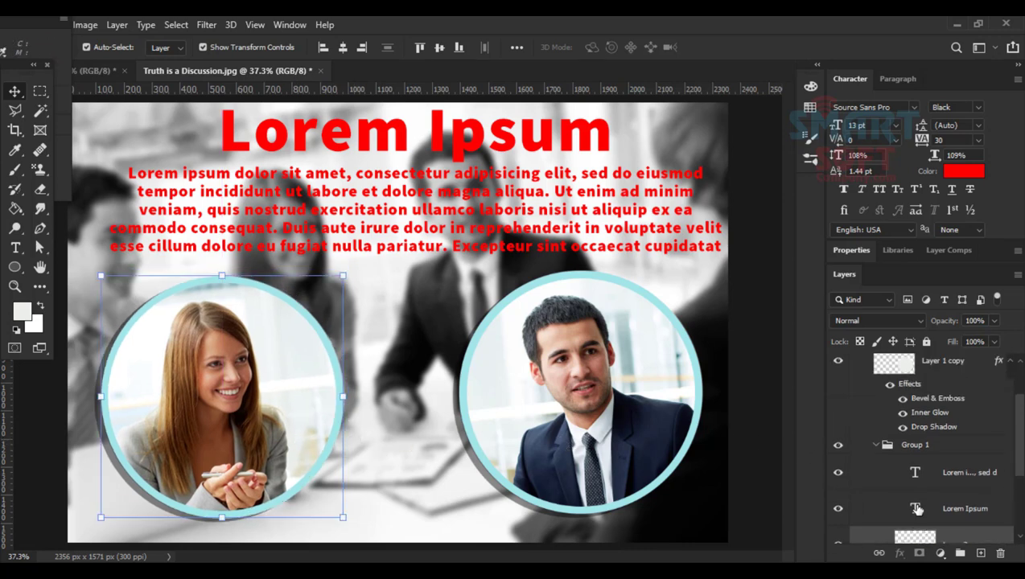
{"action": "scroll", "coordinate": [917, 509], "scroll_direction": "up", "scroll_amount": 2}
{"action": "left_click", "coordinate": [941, 417]}
{"action": "left_click", "coordinate": [934, 381], "text": "shift"}
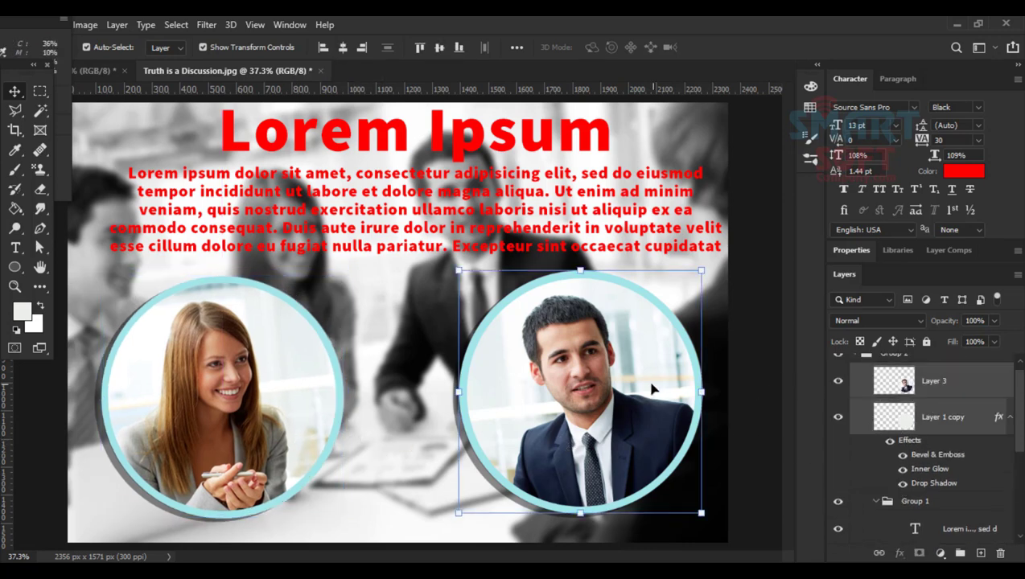
{"action": "left_click_drag", "start_coordinate": [652, 390], "coordinate": [651, 398]}
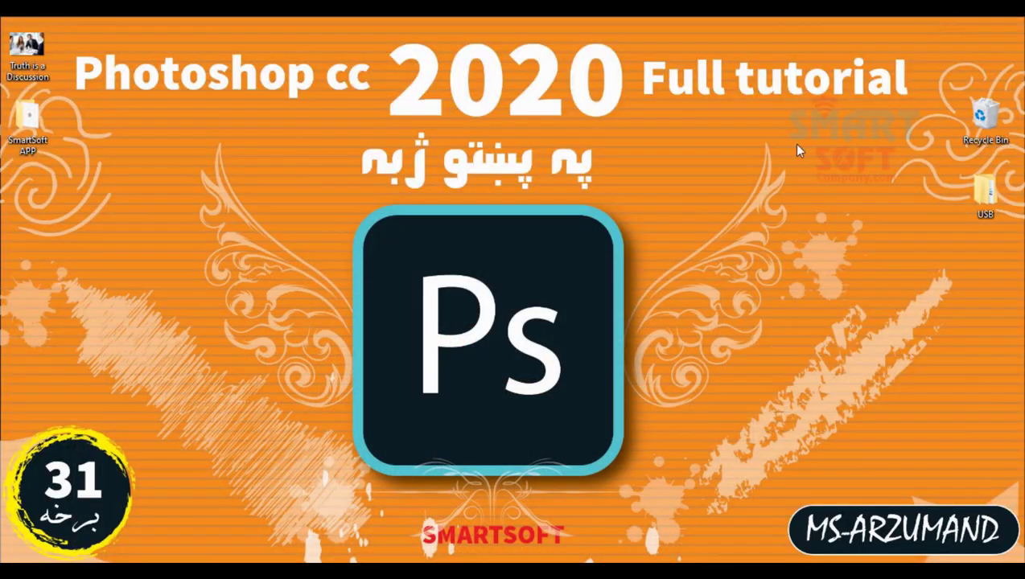
{"action": "right_click", "coordinate": [655, 140]}
{"action": "left_click", "coordinate": [731, 182]}
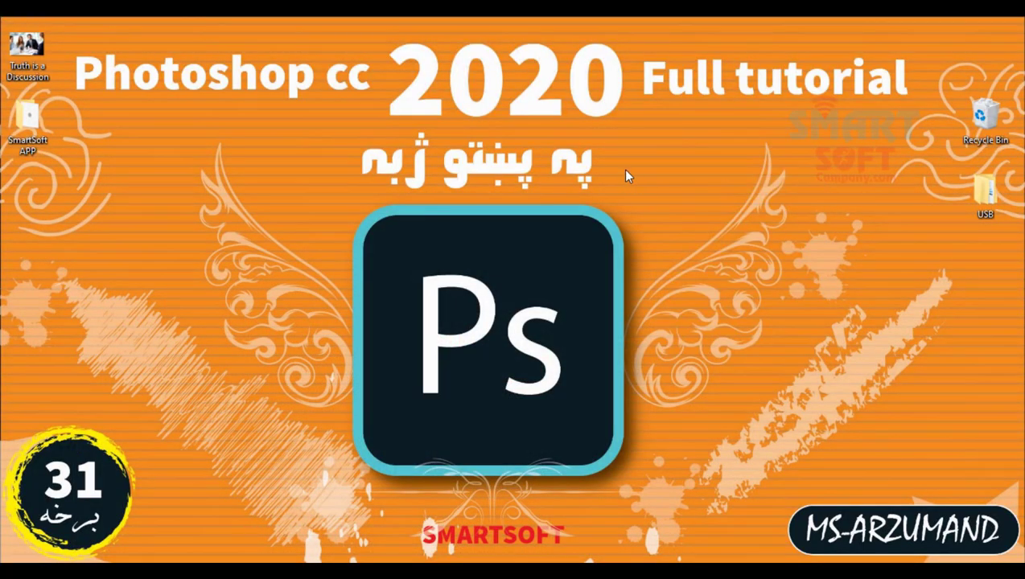